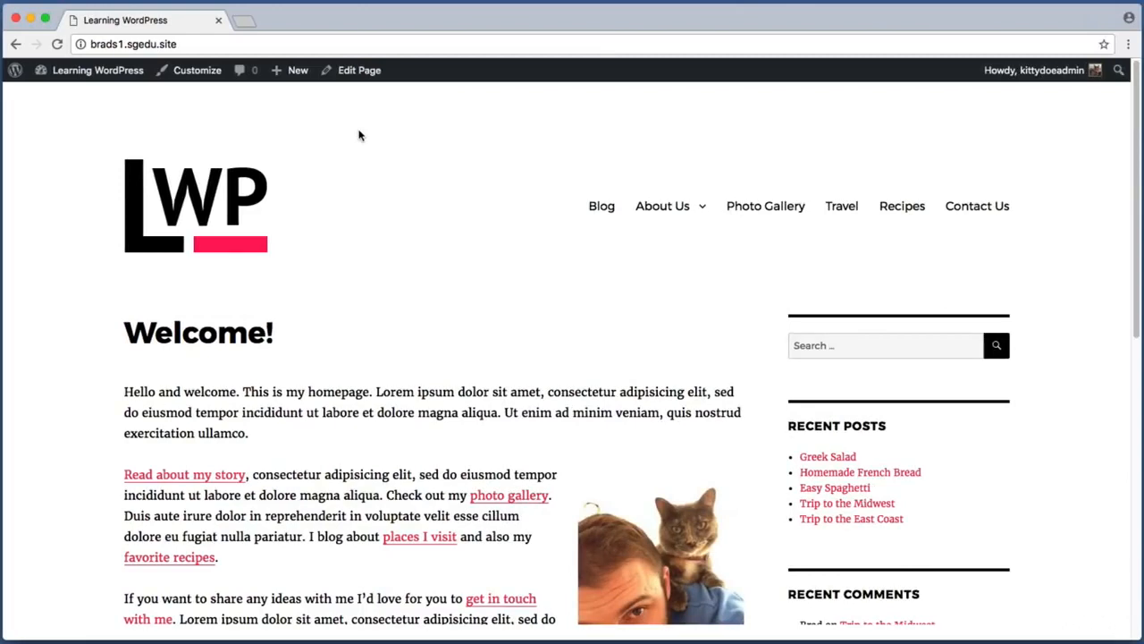
pyautogui.press('super+shift+4')
pyautogui.moveTo(770, 283); pyautogui.dragTo(1029, 608)
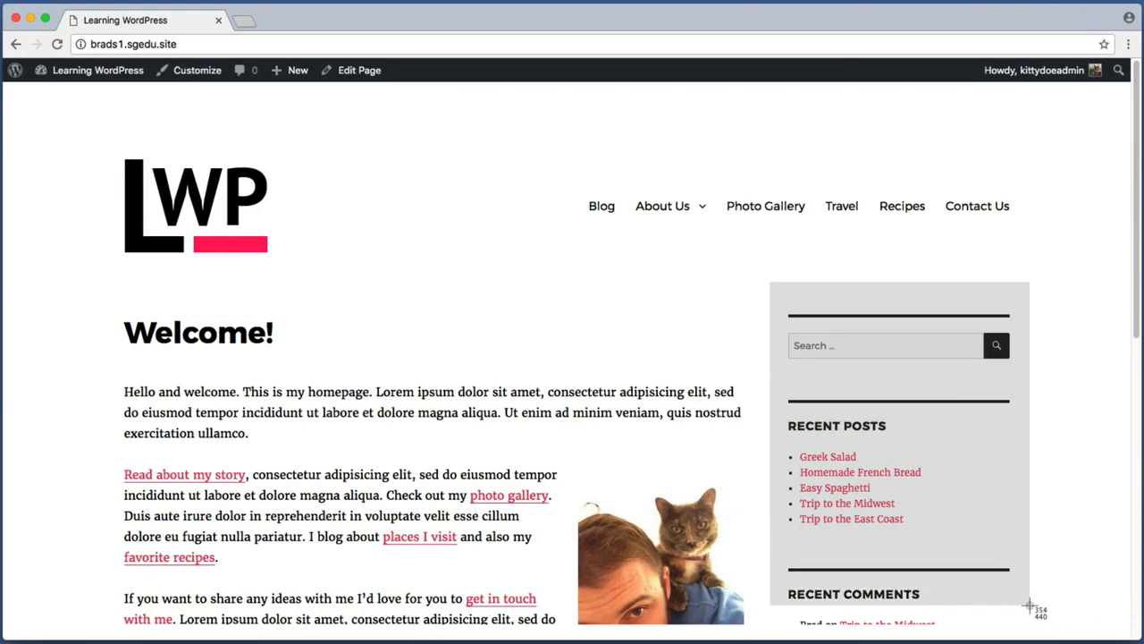
pyautogui.moveTo(1029, 608); pyautogui.dragTo(1029, 608)
pyautogui.press('super+shift+4')
pyautogui.moveTo(776, 312); pyautogui.dragTo(1028, 382)
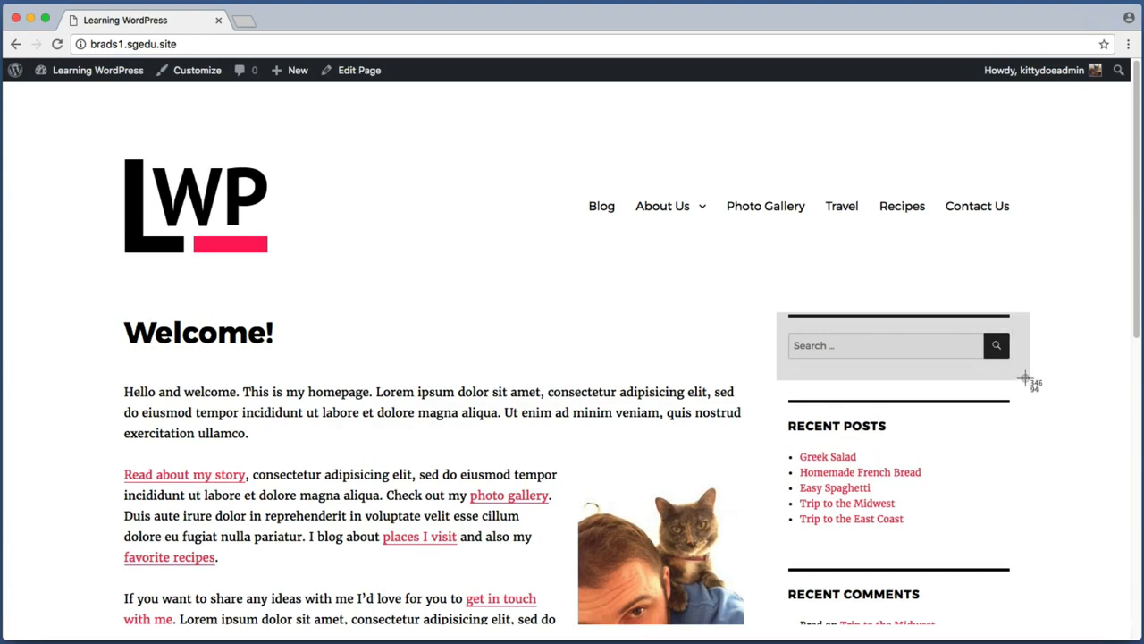
pyautogui.press('Escape')
pyautogui.scroll(-1, 776, 384)
pyautogui.press('super+shift+4')
pyautogui.moveTo(775, 384); pyautogui.dragTo(1016, 524)
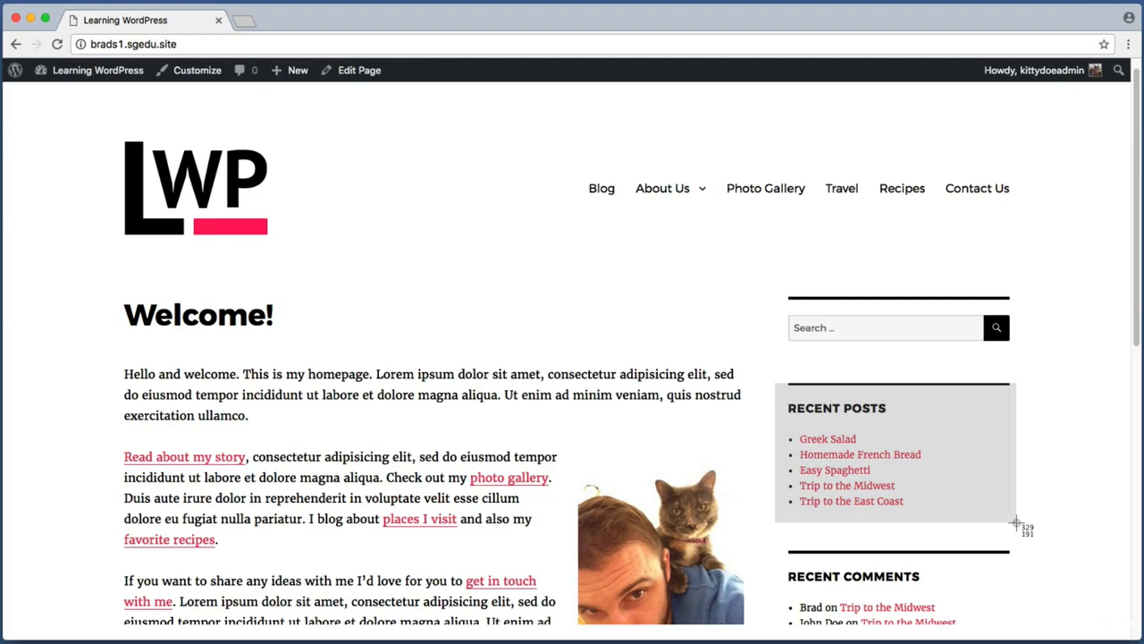
pyautogui.moveTo(1017, 524); pyautogui.dragTo(1024, 511)
pyautogui.scroll(-5, 1024, 510)
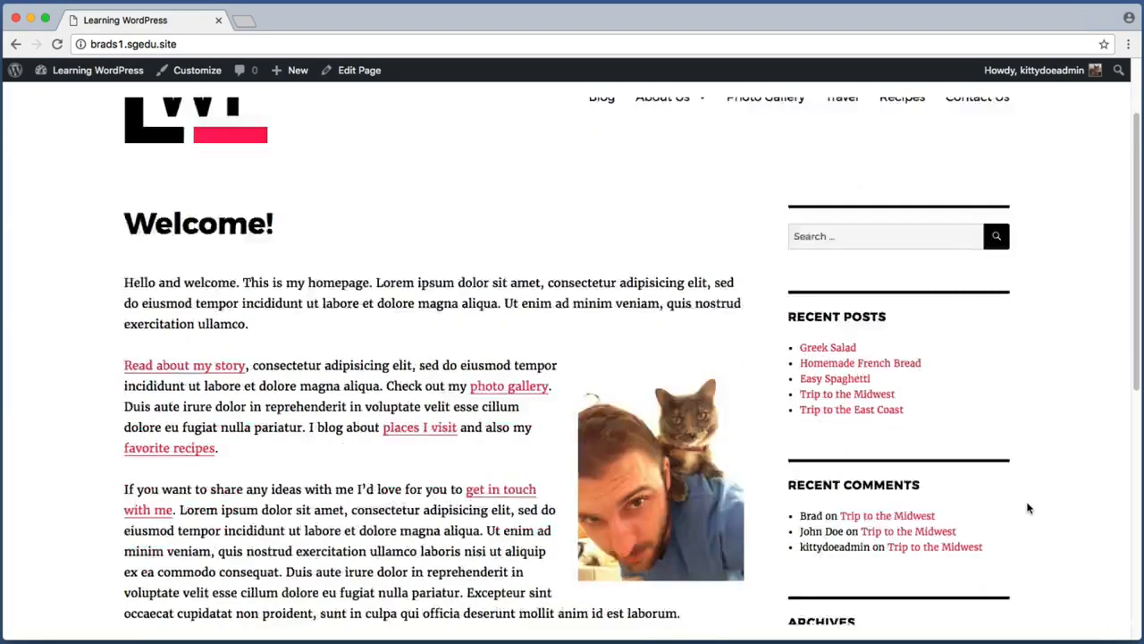
pyautogui.press('super+shift+4')
pyautogui.moveTo(765, 286); pyautogui.dragTo(1022, 419)
pyautogui.press('super+shift+4')
pyautogui.moveTo(754, 417); pyautogui.dragTo(1013, 527)
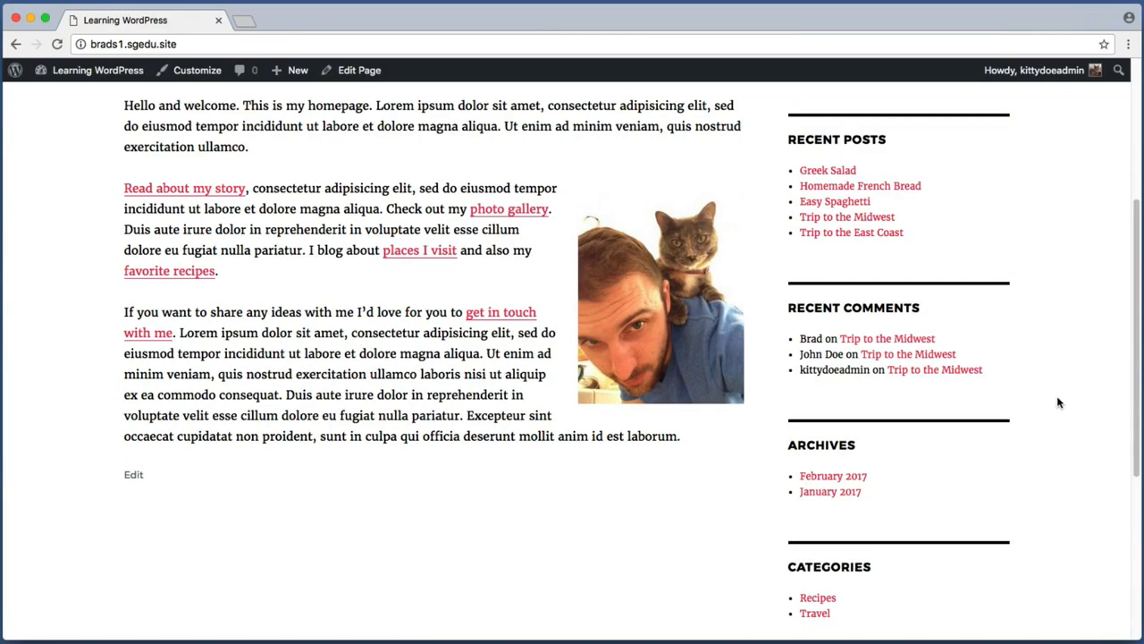
pyautogui.scroll(5, 1059, 402)
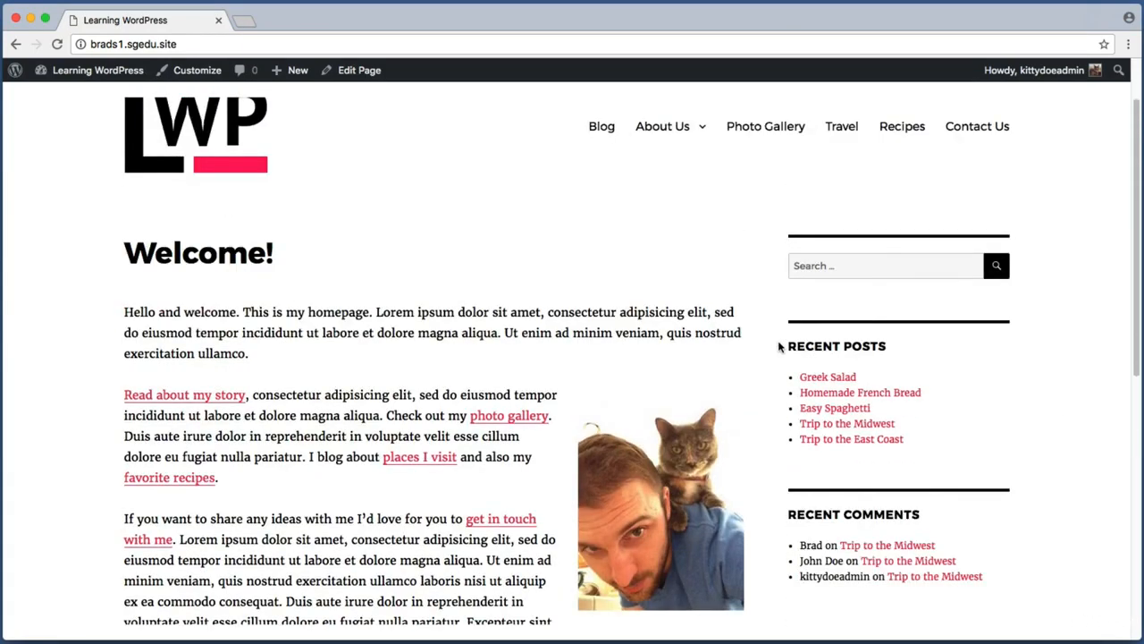
pyautogui.press('super+shift+4')
pyautogui.moveTo(776, 328); pyautogui.dragTo(1013, 475)
pyautogui.press('super+shift+4')
pyautogui.moveTo(771, 236); pyautogui.dragTo(1038, 315)
pyautogui.press('super+shift+4')
pyautogui.moveTo(778, 492); pyautogui.dragTo(1017, 602)
# Step: Open the Widgets screen under Appearance in the WordPress dashboard
pyautogui.moveTo(98, 70)
pyautogui.click(125, 96)
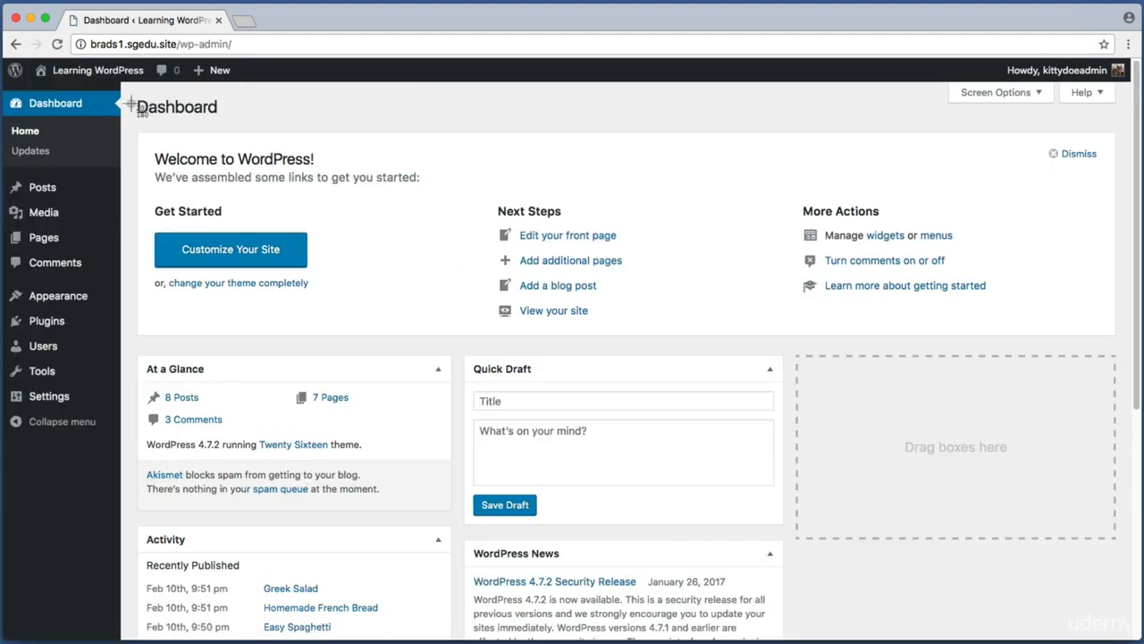
pyautogui.moveTo(60, 297)
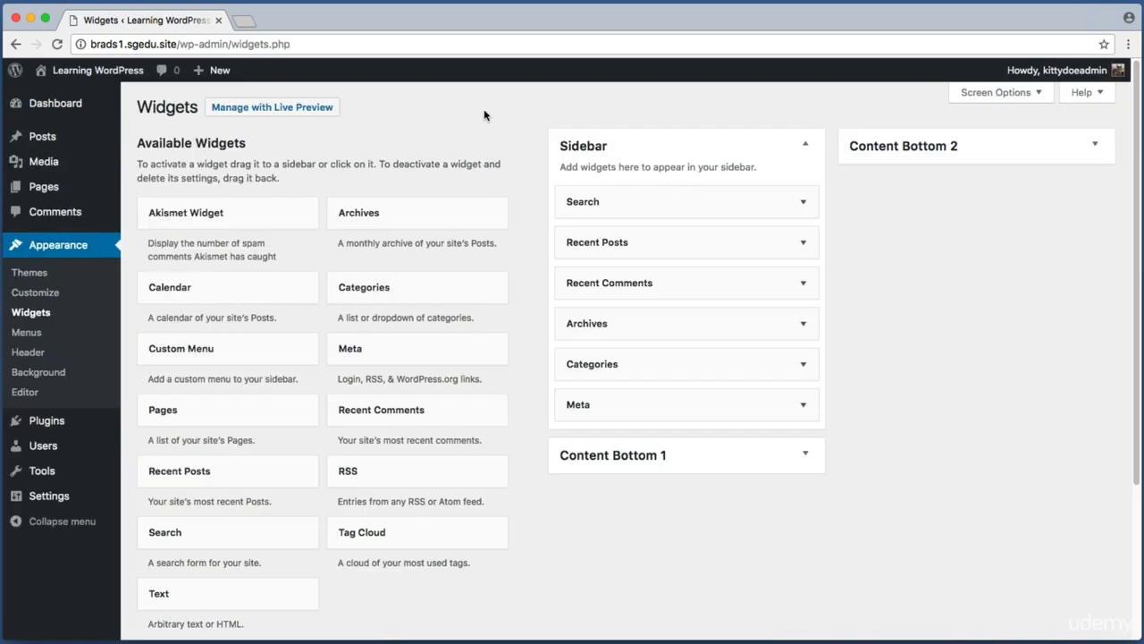
pyautogui.press('super+shift+4')
pyautogui.moveTo(529, 109); pyautogui.dragTo(839, 435)
pyautogui.press('super+shift+4')
pyautogui.moveTo(555, 133); pyautogui.dragTo(626, 158)
pyautogui.press('super+shift+4')
pyautogui.moveTo(544, 177); pyautogui.dragTo(832, 429)
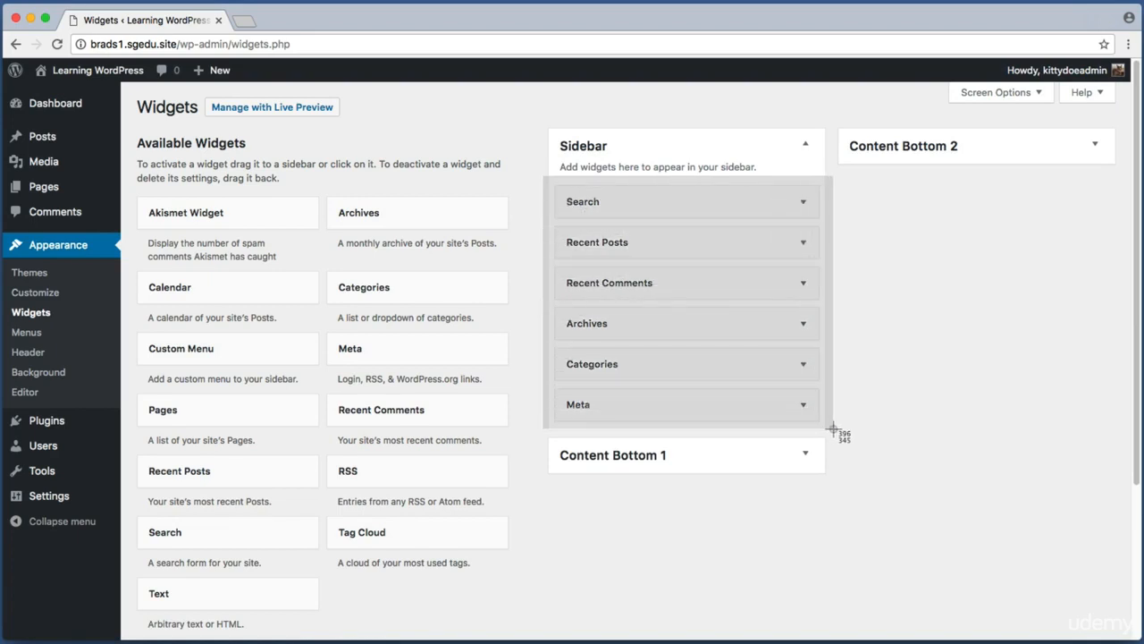
pyautogui.moveTo(832, 429); pyautogui.dragTo(832, 431)
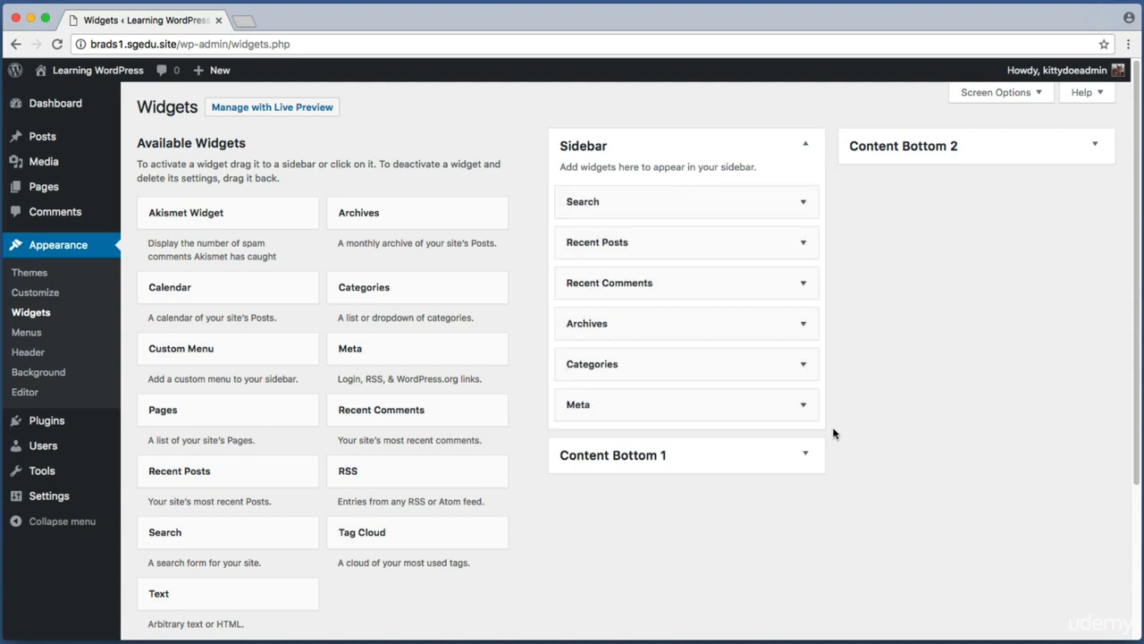
# Step: Open the live site in a new tab to compare its sidebar with the widget list
pyautogui.keyDown('super'); pyautogui.click(109, 70); pyautogui.keyUp('super')
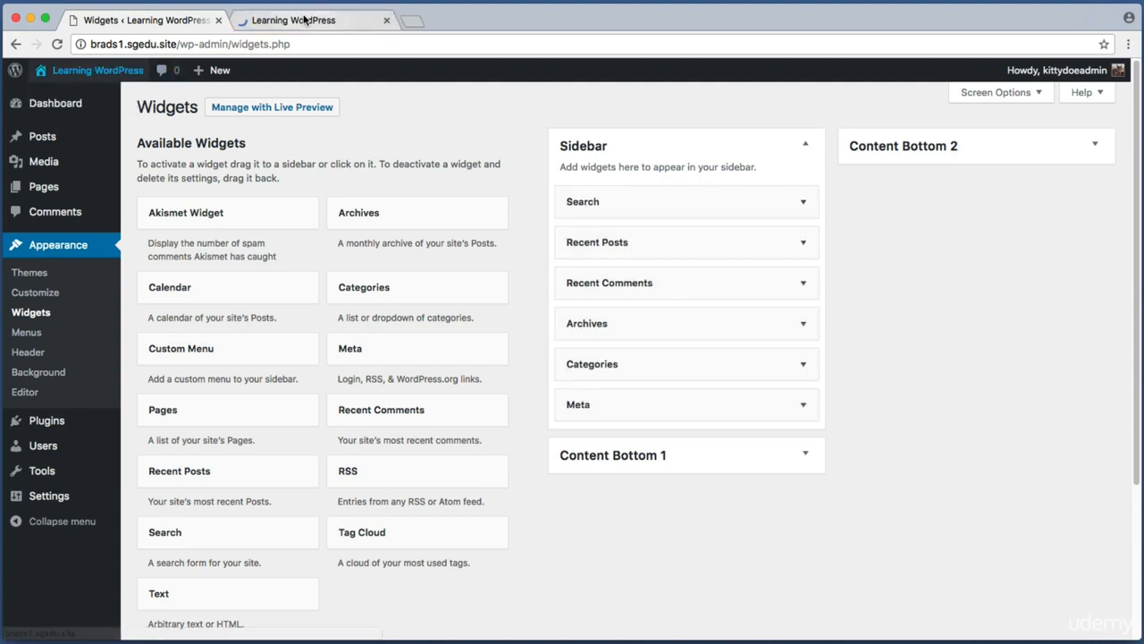
pyautogui.click(313, 20)
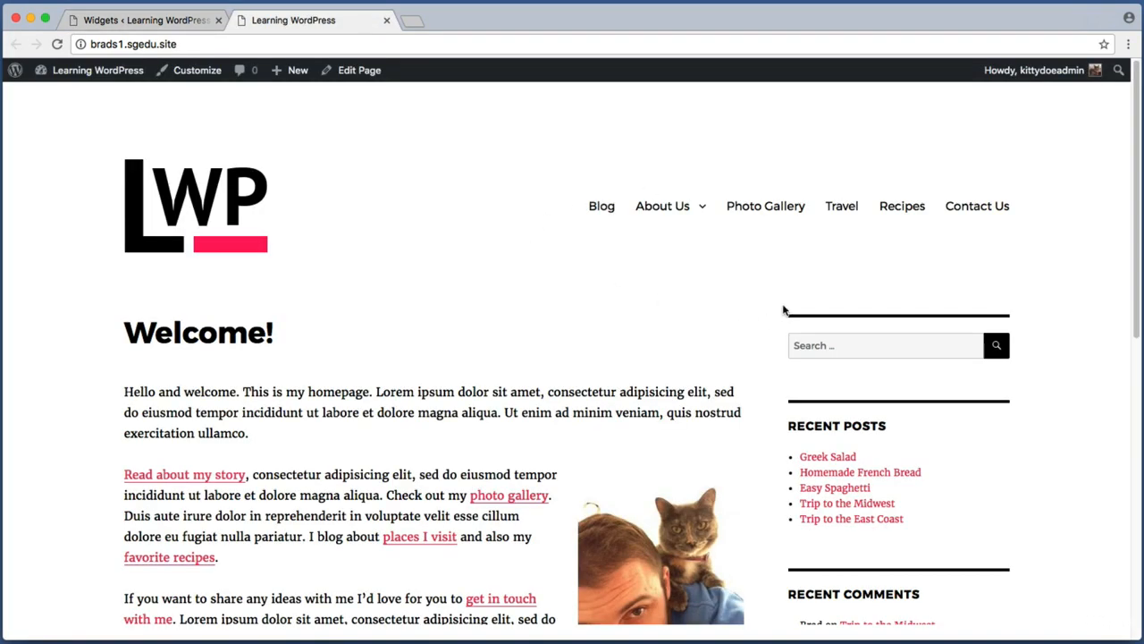
pyautogui.press('super+shift+4')
pyautogui.moveTo(781, 296); pyautogui.dragTo(1018, 402)
pyautogui.press('super+shift+4')
pyautogui.moveTo(783, 402); pyautogui.dragTo(1023, 556)
pyautogui.press('super+shift+4')
pyautogui.moveTo(777, 401); pyautogui.dragTo(1027, 550)
# Step: Move the Recent Posts widget above the Search widget in the Sidebar area
pyautogui.click(167, 21)
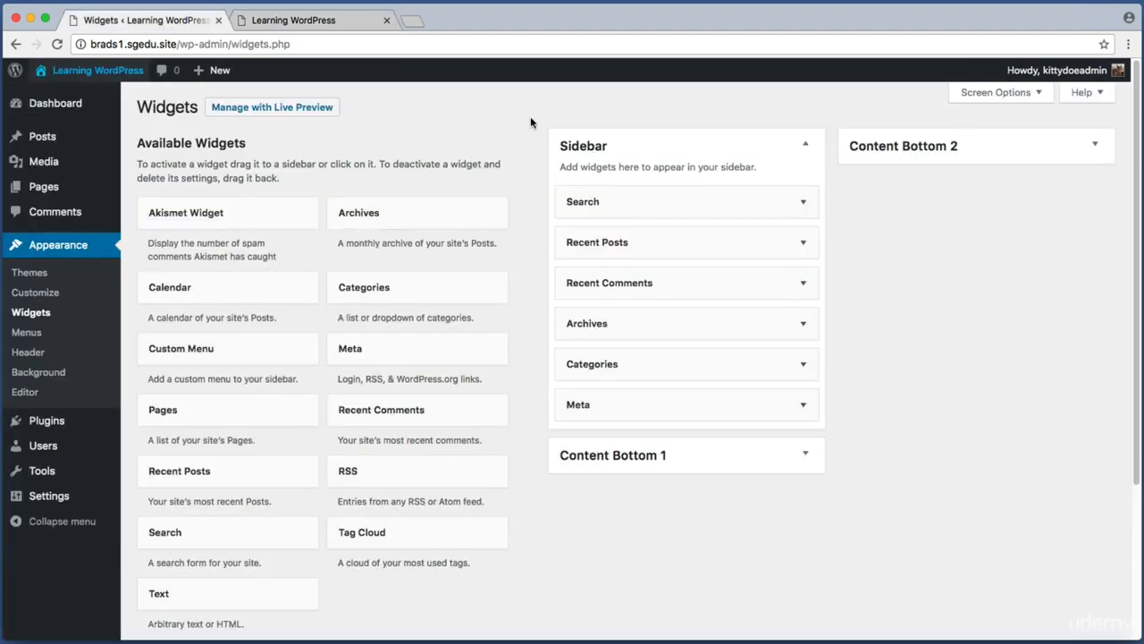
pyautogui.press('super+shift+4')
pyautogui.moveTo(532, 122); pyautogui.dragTo(869, 294)
pyautogui.moveTo(666, 244); pyautogui.dragTo(659, 194)
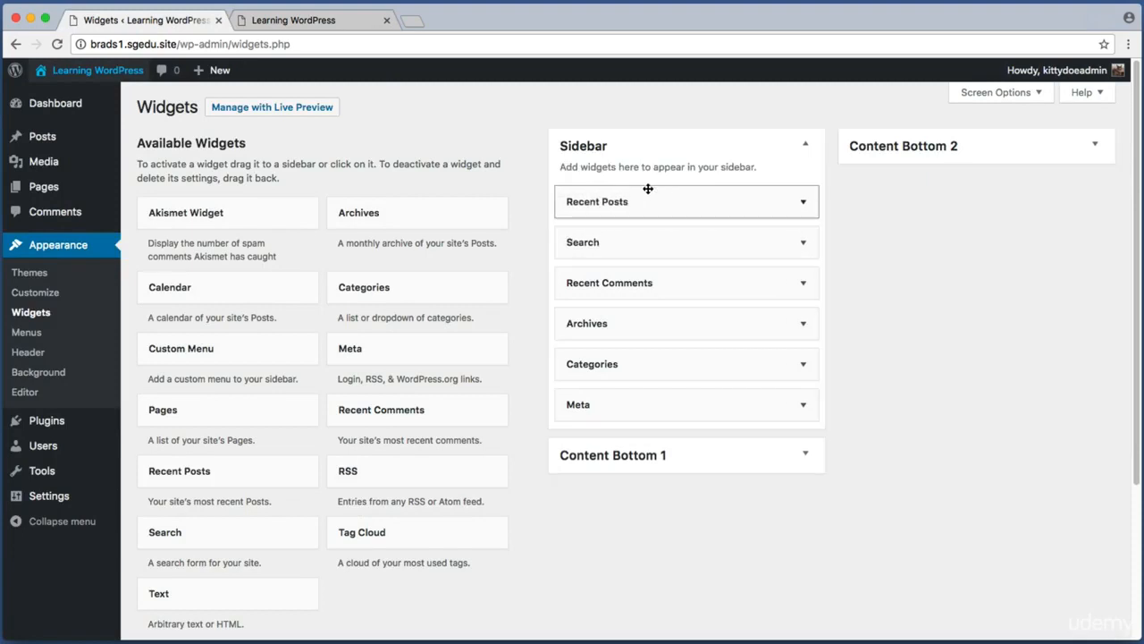
# Step: Switch to the site tab and review the reordered sidebar
pyautogui.click(341, 24)
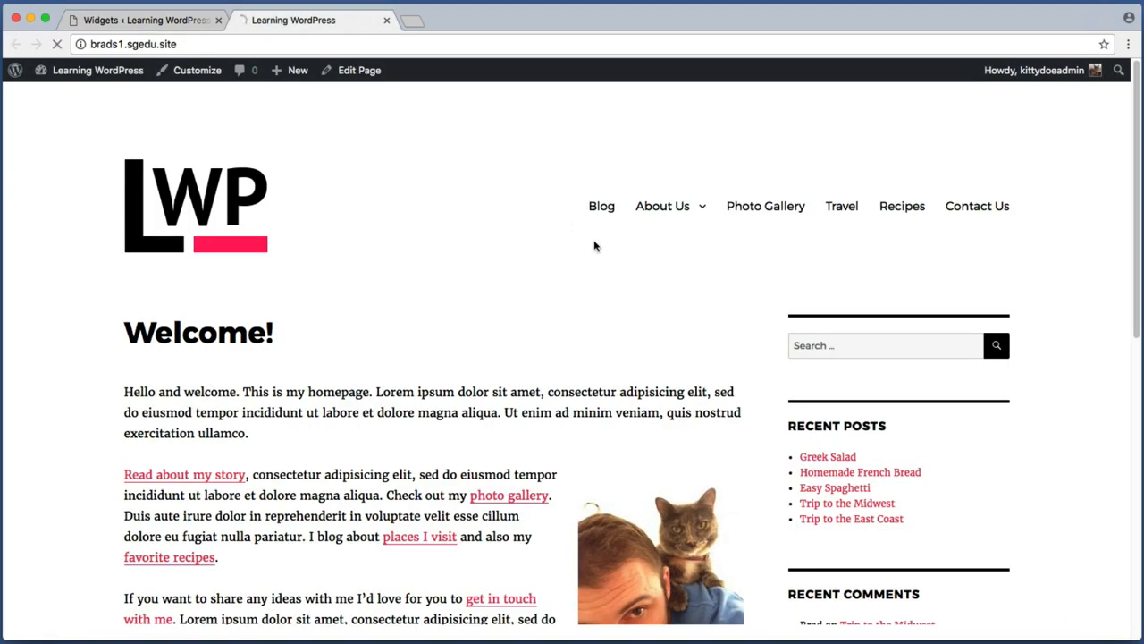
pyautogui.press('super+shift+4')
pyautogui.moveTo(771, 291); pyautogui.dragTo(1051, 590)
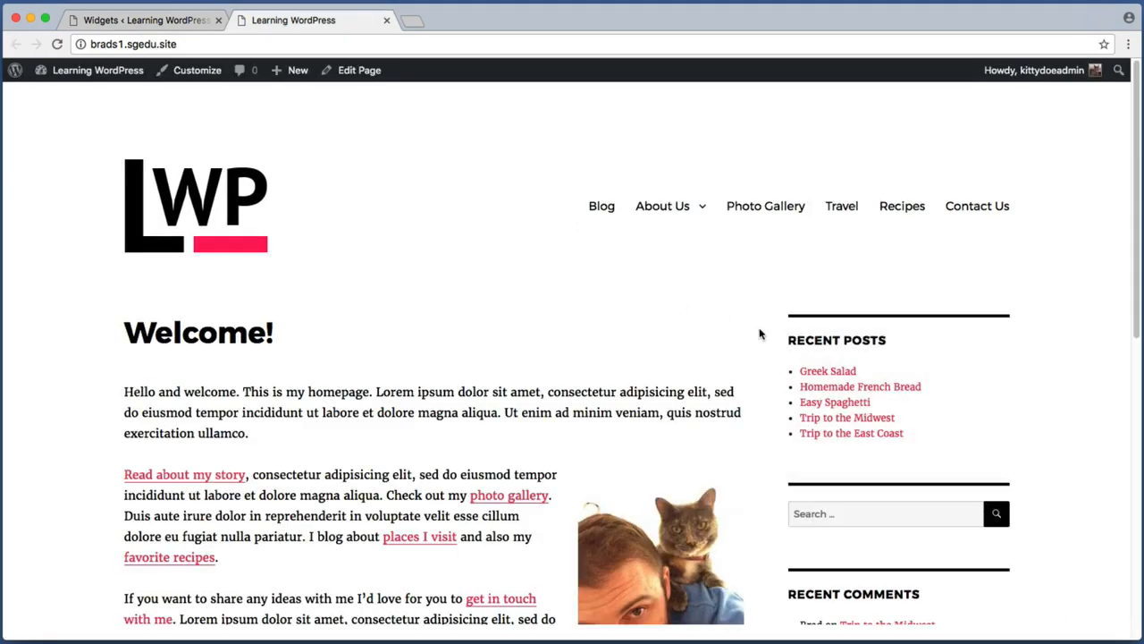
pyautogui.scroll(-4, 760, 334)
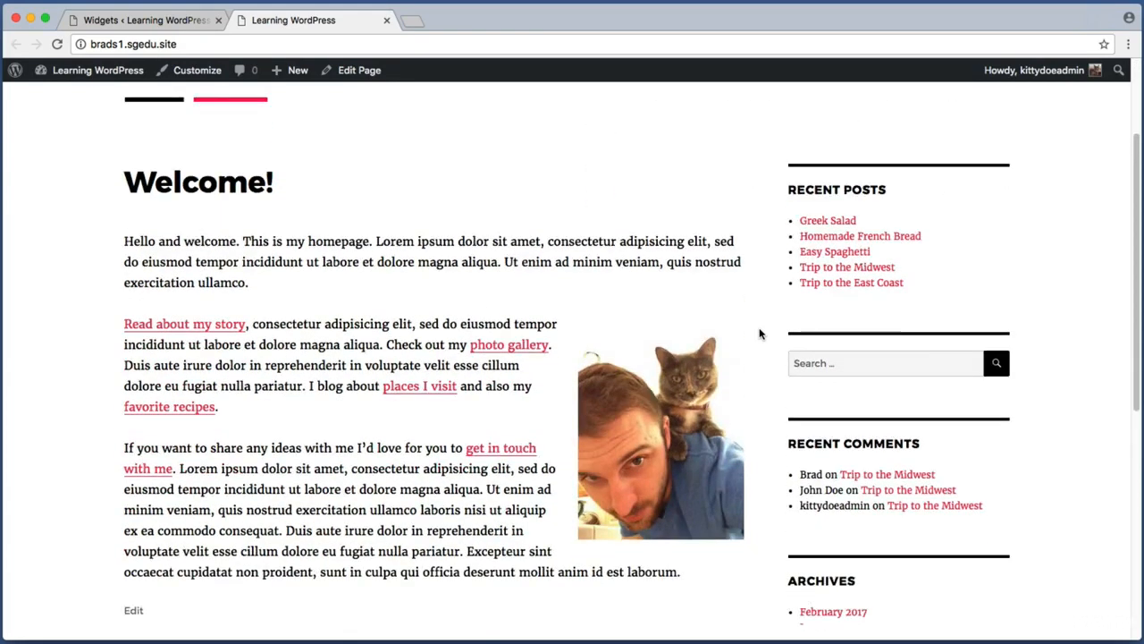
pyautogui.press('super+shift+4')
pyautogui.moveTo(778, 427); pyautogui.dragTo(1007, 540)
# Step: Expand the Recent Comments widget in the Sidebar and delete it
pyautogui.click(157, 24)
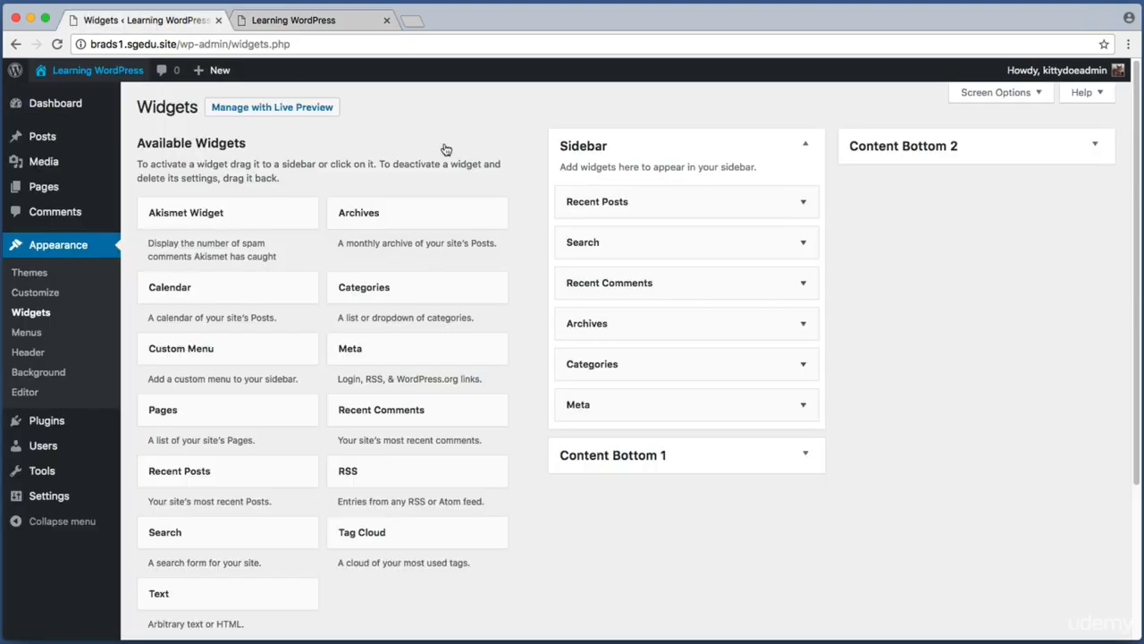
pyautogui.press('super+shift+4')
pyautogui.moveTo(538, 118); pyautogui.dragTo(905, 491)
pyautogui.press('super+shift+4')
pyautogui.moveTo(540, 262); pyautogui.dragTo(857, 308)
pyautogui.click(804, 288)
pyautogui.press('super+shift+4')
pyautogui.moveTo(545, 295); pyautogui.dragTo(846, 433)
pyautogui.press('super+shift+4')
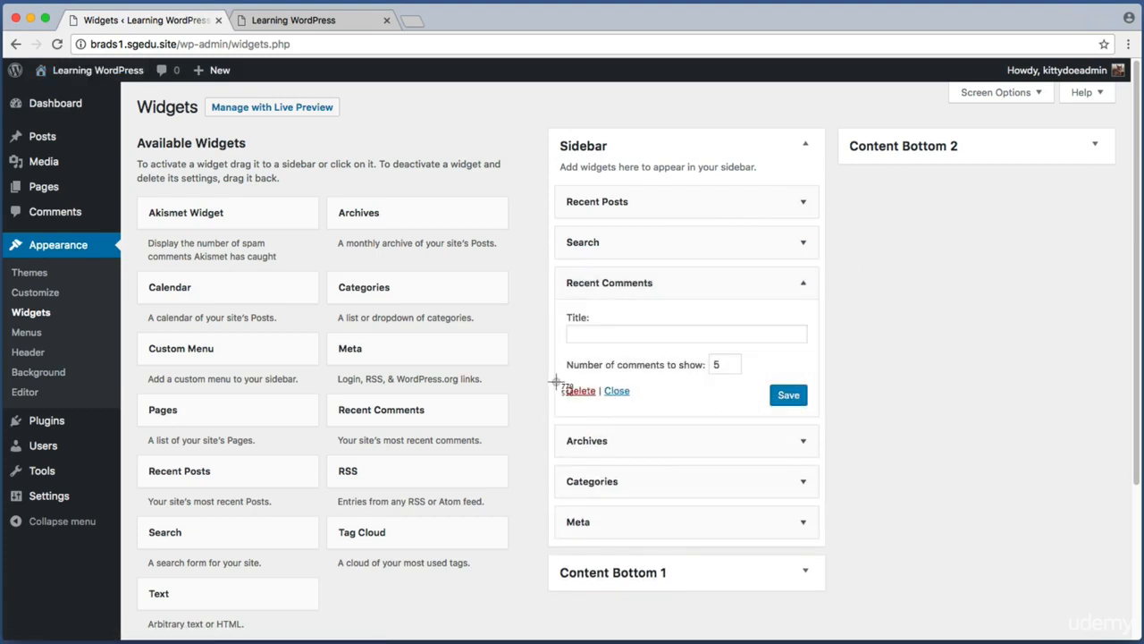
pyautogui.moveTo(556, 381); pyautogui.dragTo(593, 403)
pyautogui.click(581, 394)
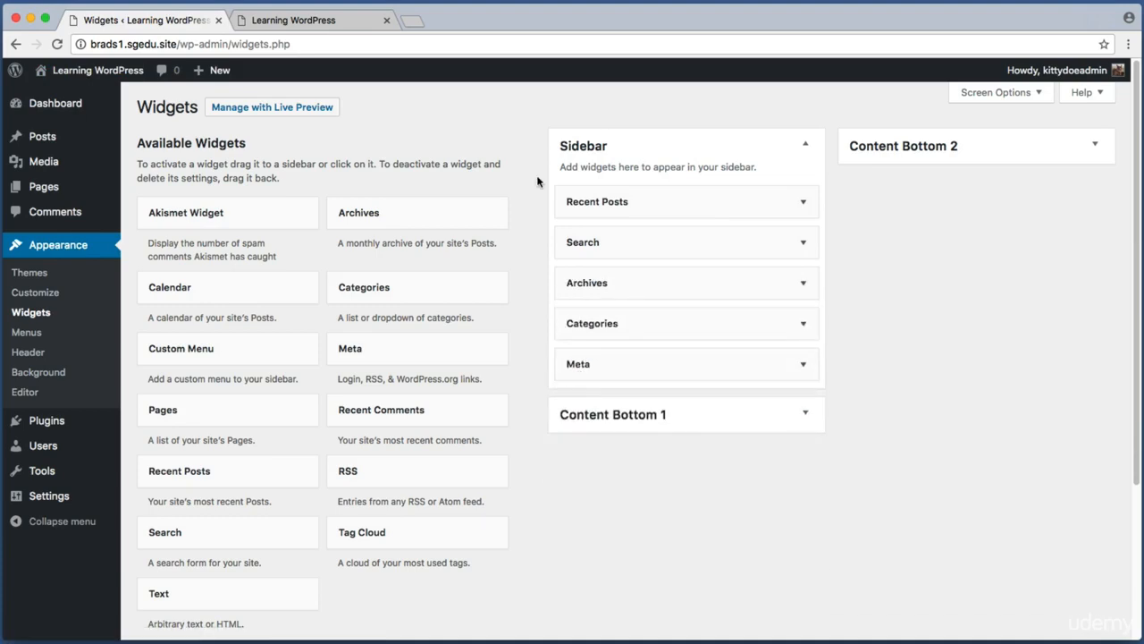
# Step: Reload the site tab and review the sidebar widgets
pyautogui.click(353, 23)
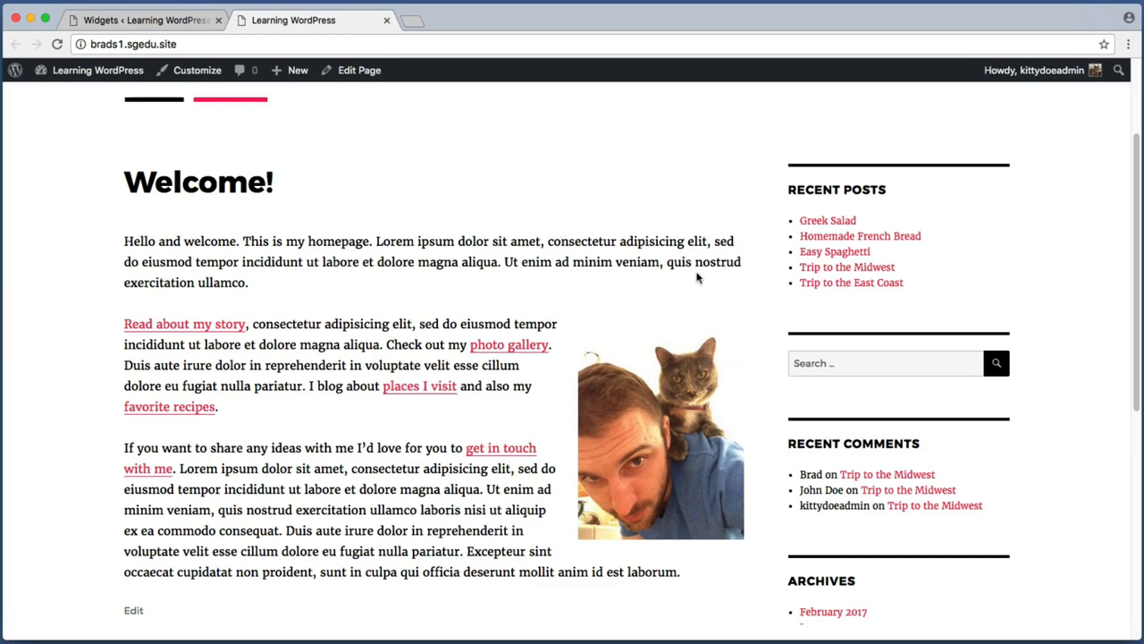
pyautogui.press('super+shift+4')
pyautogui.moveTo(776, 426); pyautogui.dragTo(1041, 545)
pyautogui.press('super+r')
pyautogui.press('super+shift+4')
pyautogui.moveTo(758, 347); pyautogui.dragTo(1102, 480)
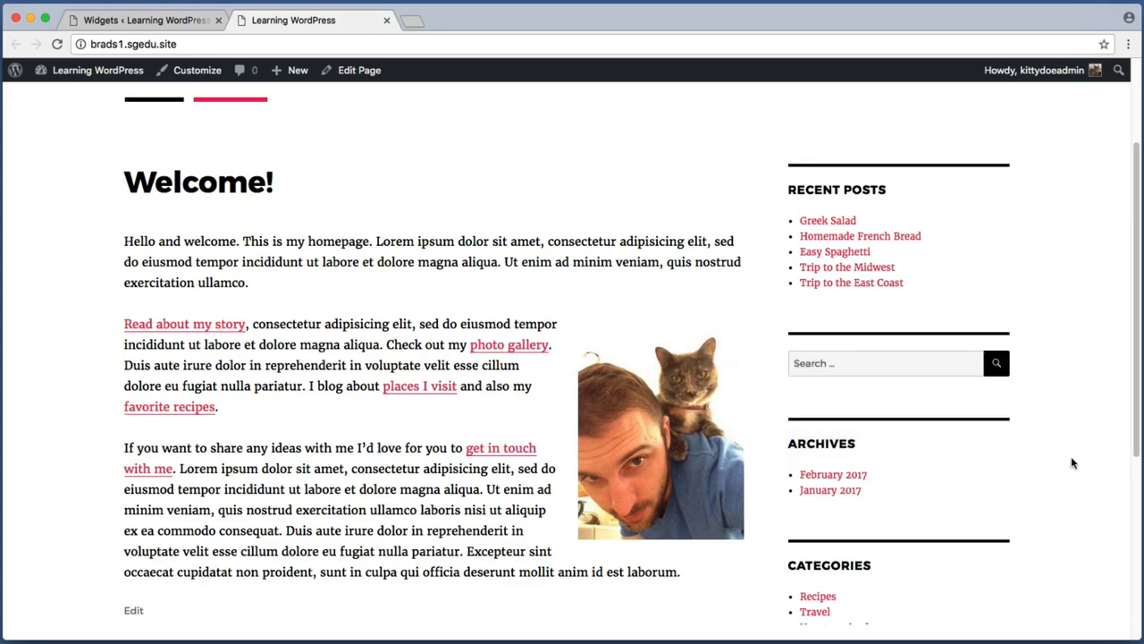
pyautogui.press('super+shift+4')
pyautogui.moveTo(770, 171); pyautogui.dragTo(999, 306)
pyautogui.press('super+shift+4')
pyautogui.moveTo(780, 173); pyautogui.dragTo(914, 207)
# Step: Set the Recent Posts widget's title to Latest Entries and save it
pyautogui.click(147, 20)
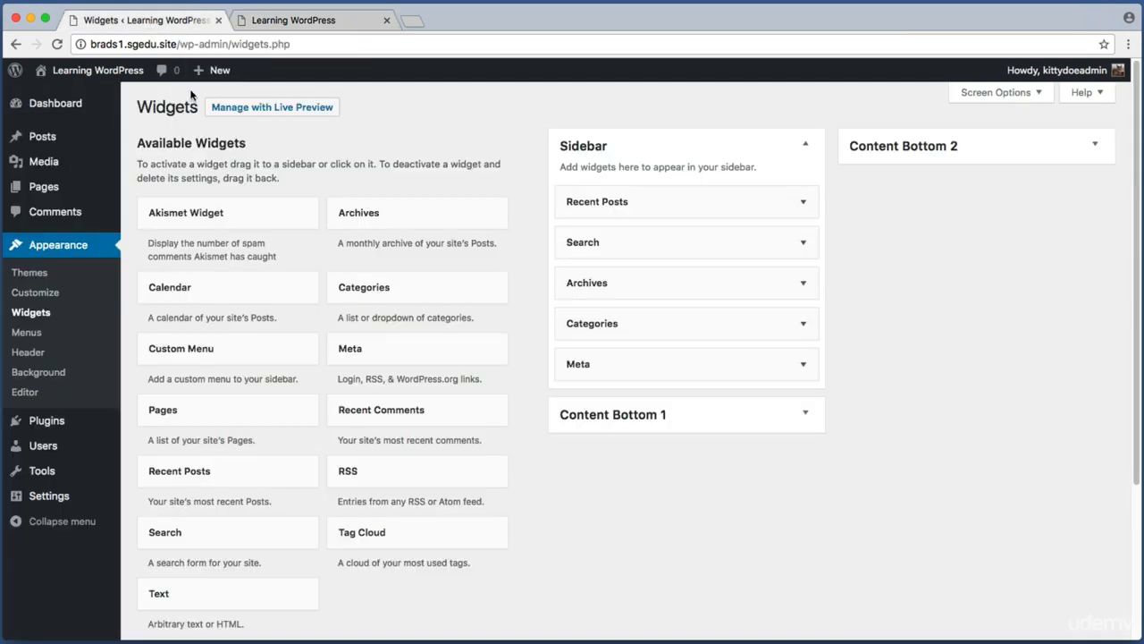
pyautogui.press('super+shift+4')
pyautogui.moveTo(538, 176); pyautogui.dragTo(834, 222)
pyautogui.click(775, 202)
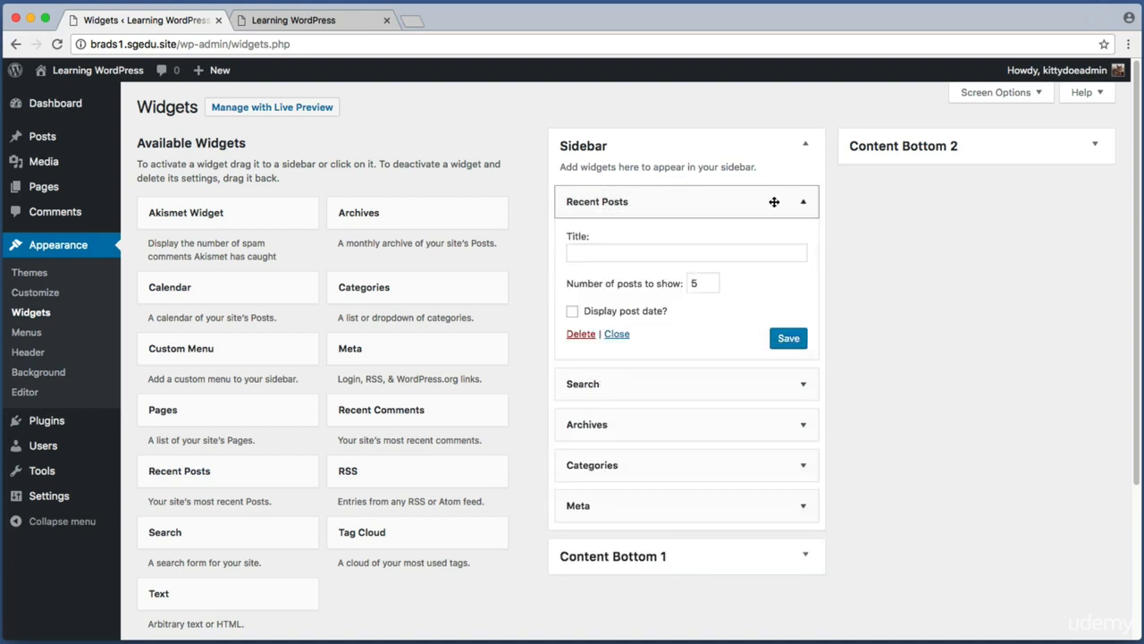
pyautogui.press('super+shift+4')
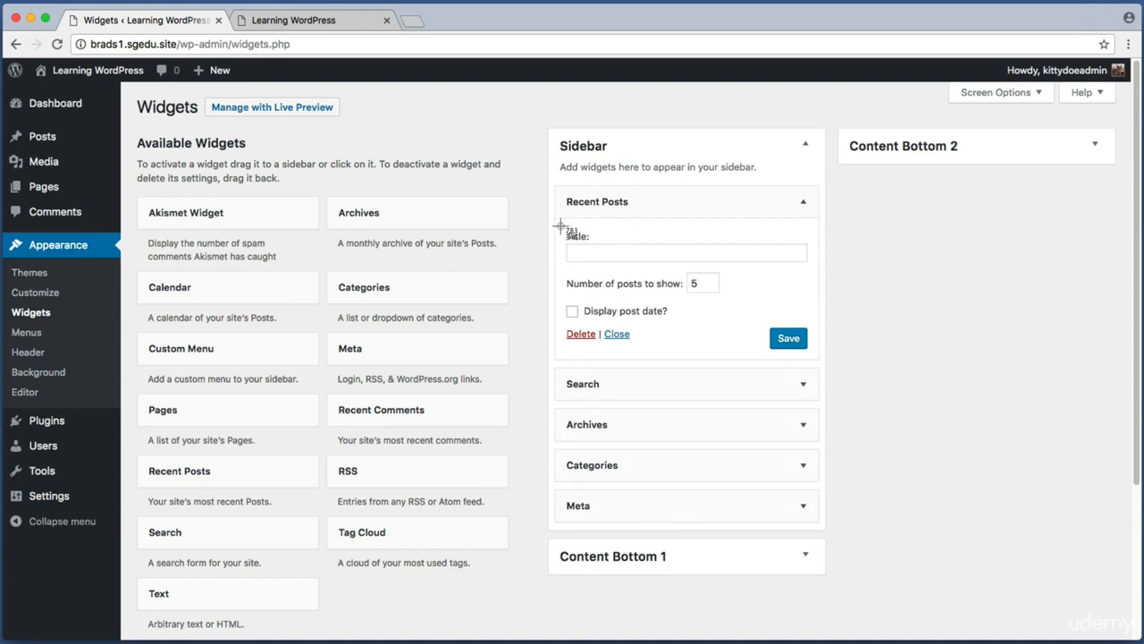
pyautogui.moveTo(562, 225); pyautogui.dragTo(813, 271)
pyautogui.click(791, 255)
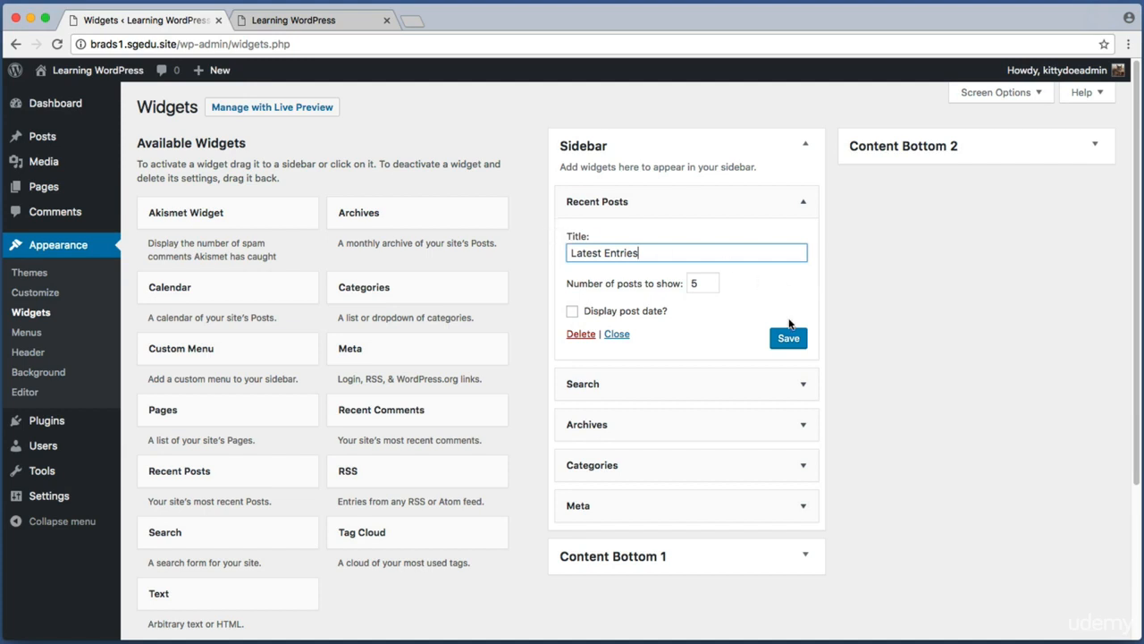
pyautogui.moveTo(765, 316); pyautogui.dragTo(836, 363)
pyautogui.click(793, 346)
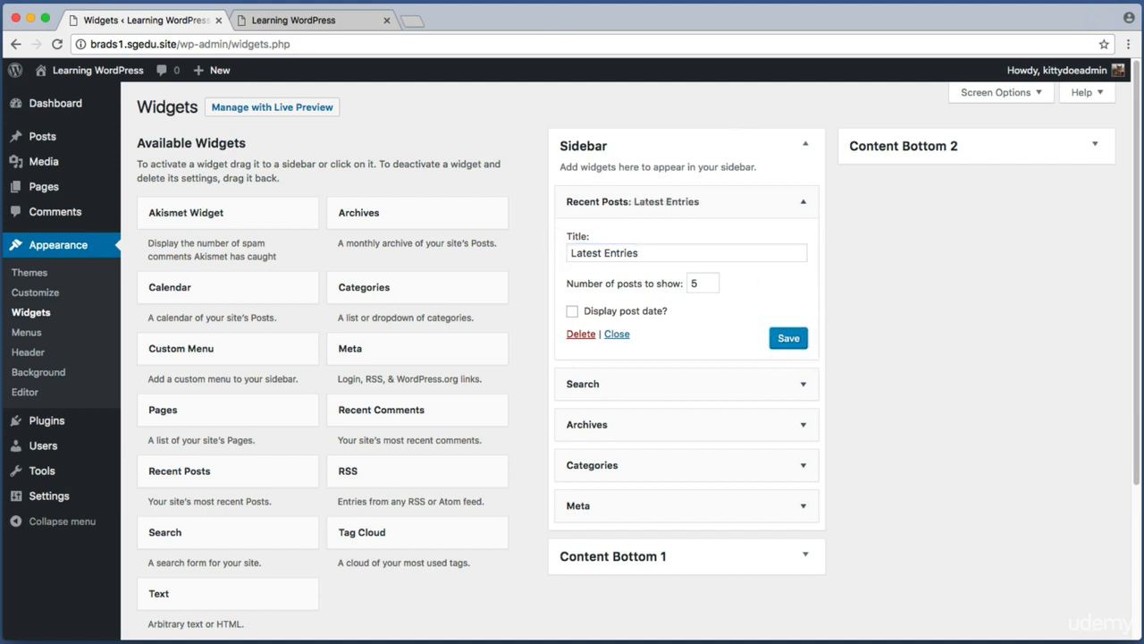
# Step: Check the renamed sidebar heading on the live site and return to the widgets screen
pyautogui.click(319, 21)
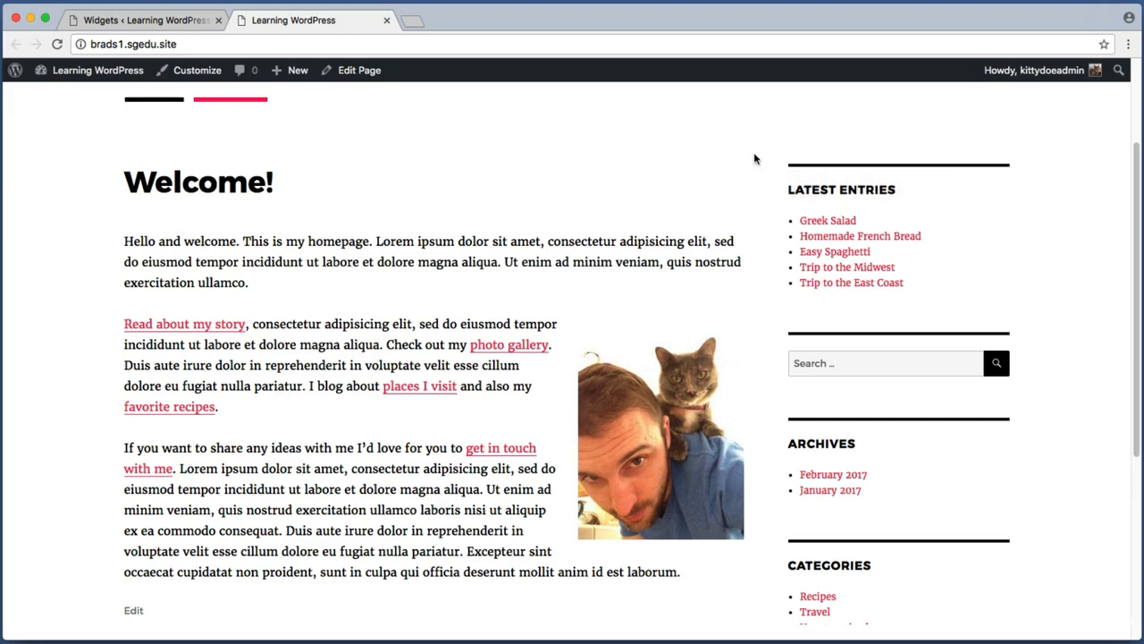
pyautogui.click(174, 19)
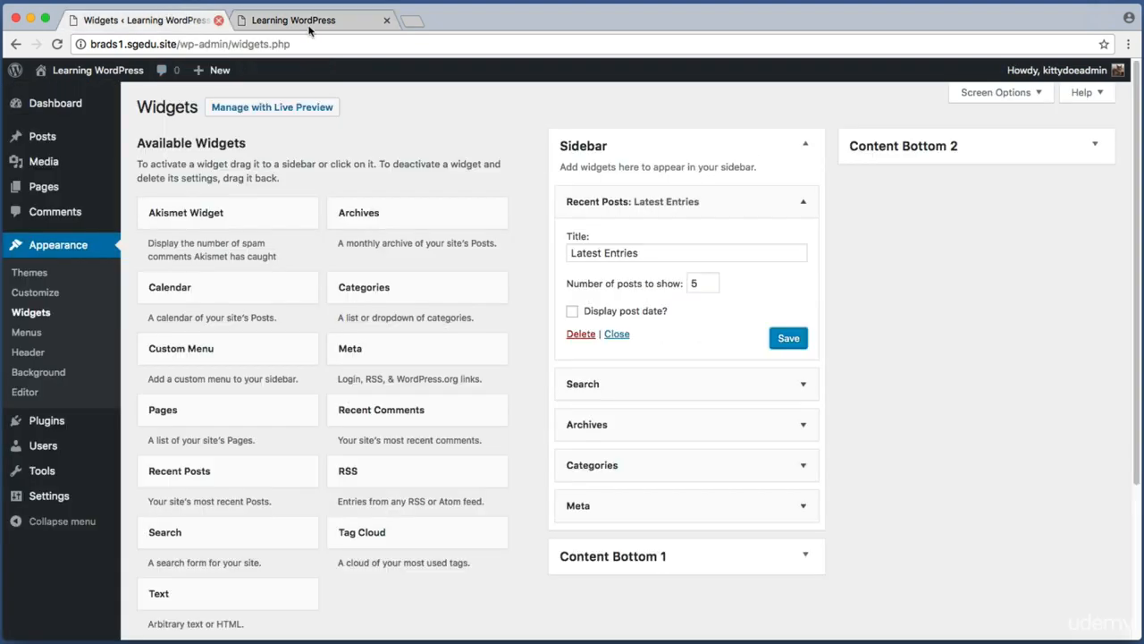
pyautogui.press('super+shift+4')
pyautogui.moveTo(535, 114); pyautogui.dragTo(118, 610)
pyautogui.press('Escape')
pyautogui.moveTo(133, 130); pyautogui.dragTo(304, 162)
pyautogui.press('super+shift+4')
pyautogui.moveTo(130, 164); pyautogui.dragTo(523, 624)
pyautogui.press('super+shift+4')
pyautogui.moveTo(531, 111); pyautogui.dragTo(844, 521)
pyautogui.press('super+shift+4')
pyautogui.moveTo(131, 259); pyautogui.dragTo(324, 317)
# Step: Add the Calendar widget to the Sidebar and move it to the top of the list
pyautogui.moveTo(226, 287); pyautogui.dragTo(666, 379)
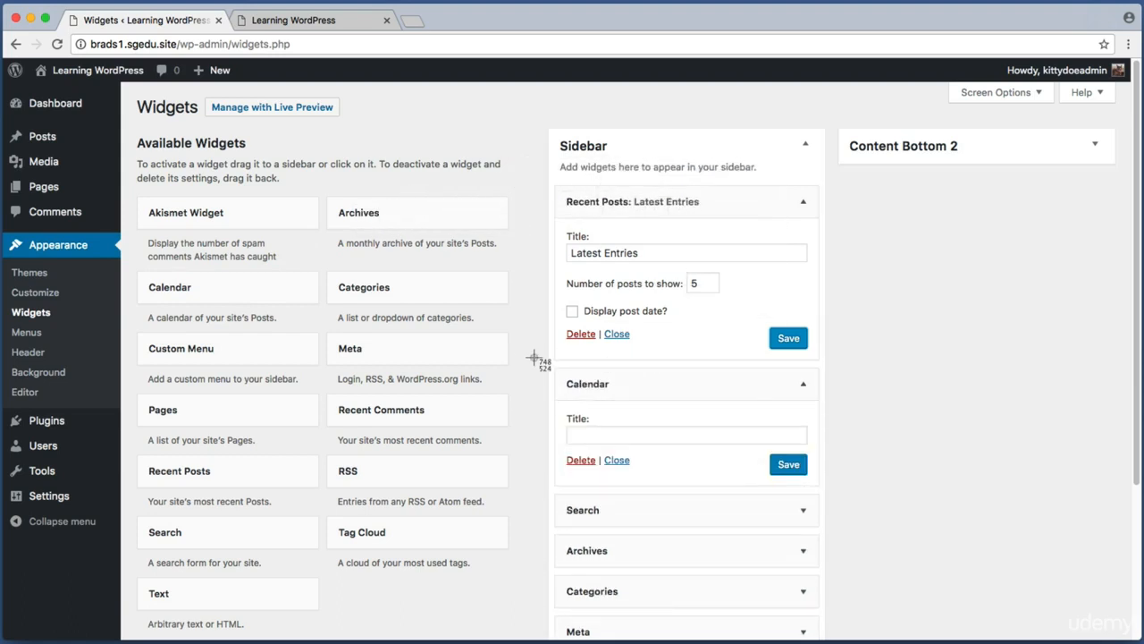
pyautogui.moveTo(534, 357); pyautogui.dragTo(930, 502)
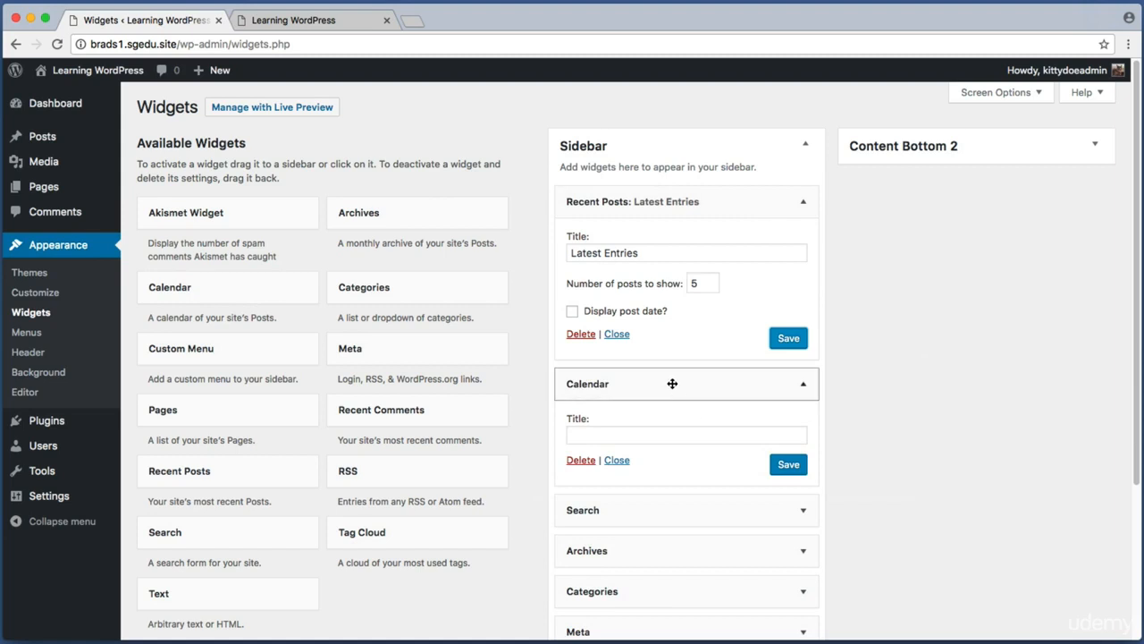
pyautogui.moveTo(670, 384); pyautogui.dragTo(670, 190)
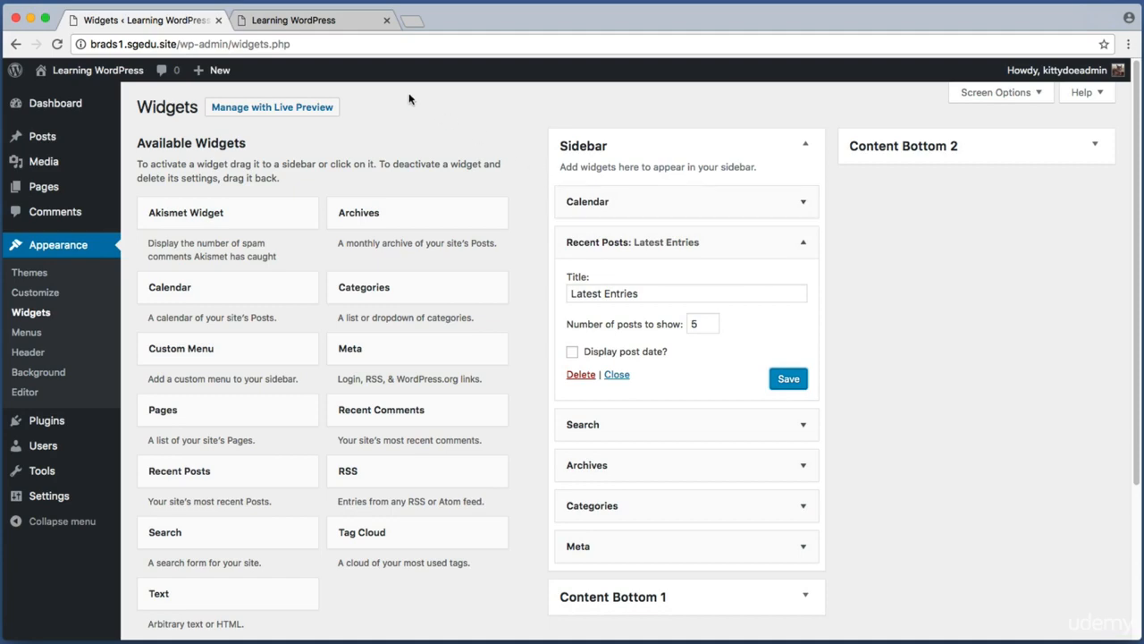
# Step: Reload the site tab and view the top of the sidebar
pyautogui.click(351, 25)
pyautogui.press('super+r')
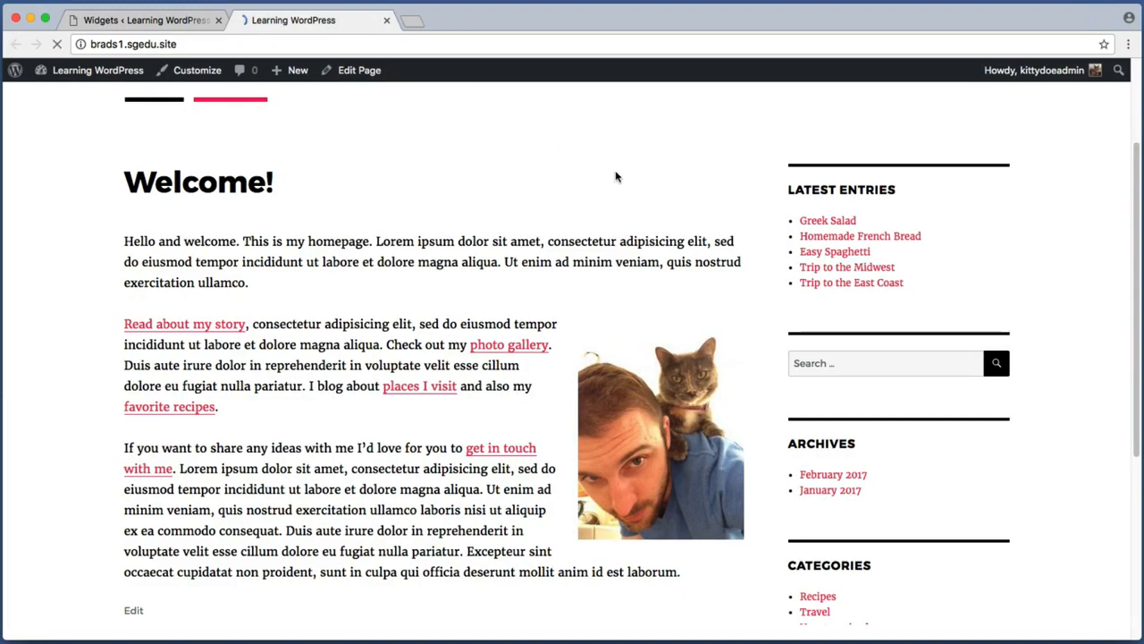
pyautogui.scroll(3, 626, 268)
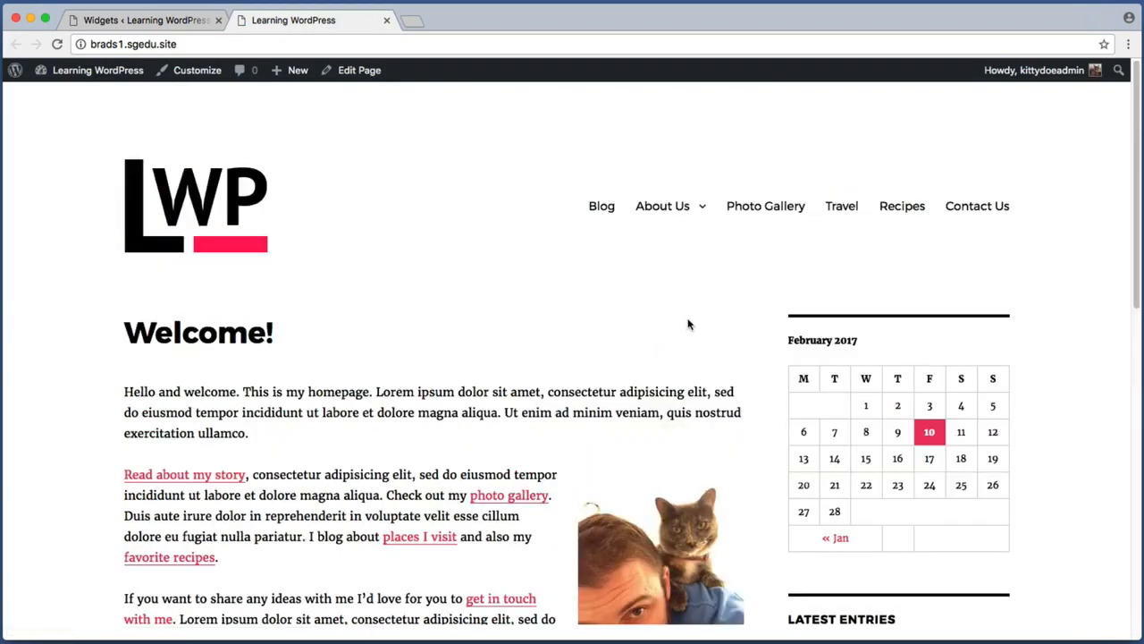
pyautogui.press('super+shift+4')
pyautogui.moveTo(779, 272); pyautogui.dragTo(1033, 558)
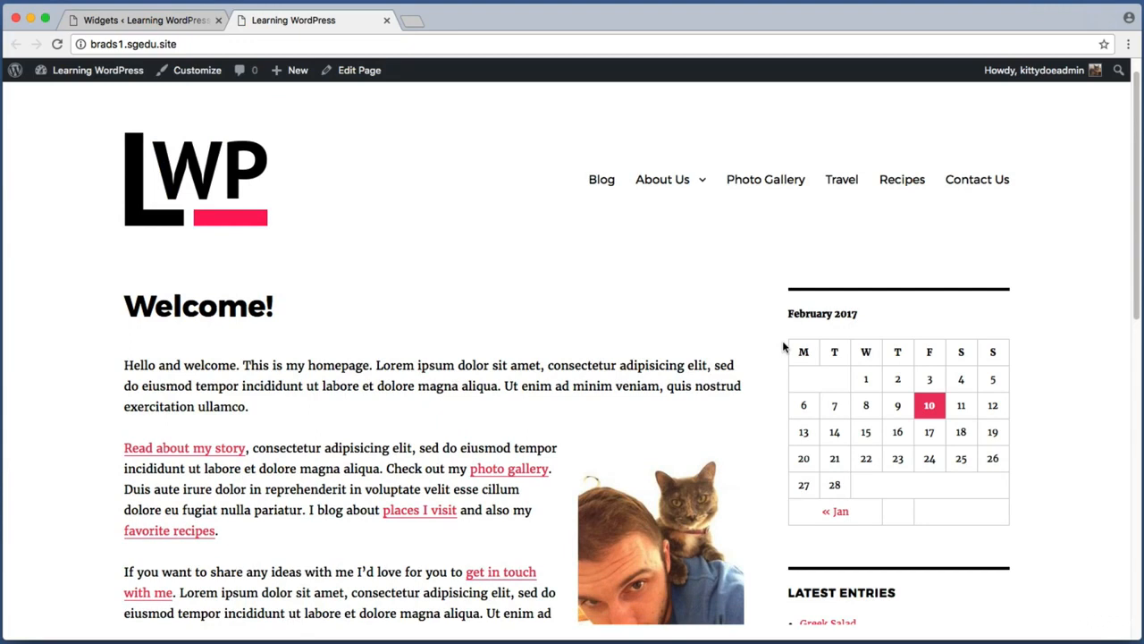
# Step: Open the February 10 posts archive from the sidebar calendar on the live site
pyautogui.press('super+shift+4')
pyautogui.moveTo(903, 382); pyautogui.dragTo(958, 431)
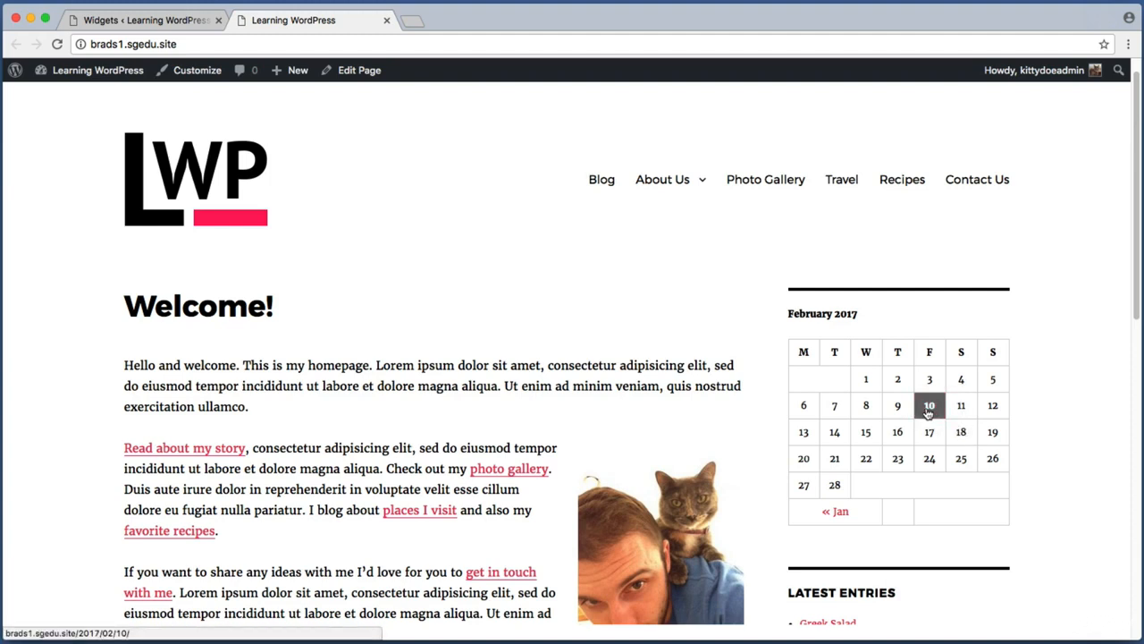
pyautogui.click(928, 411)
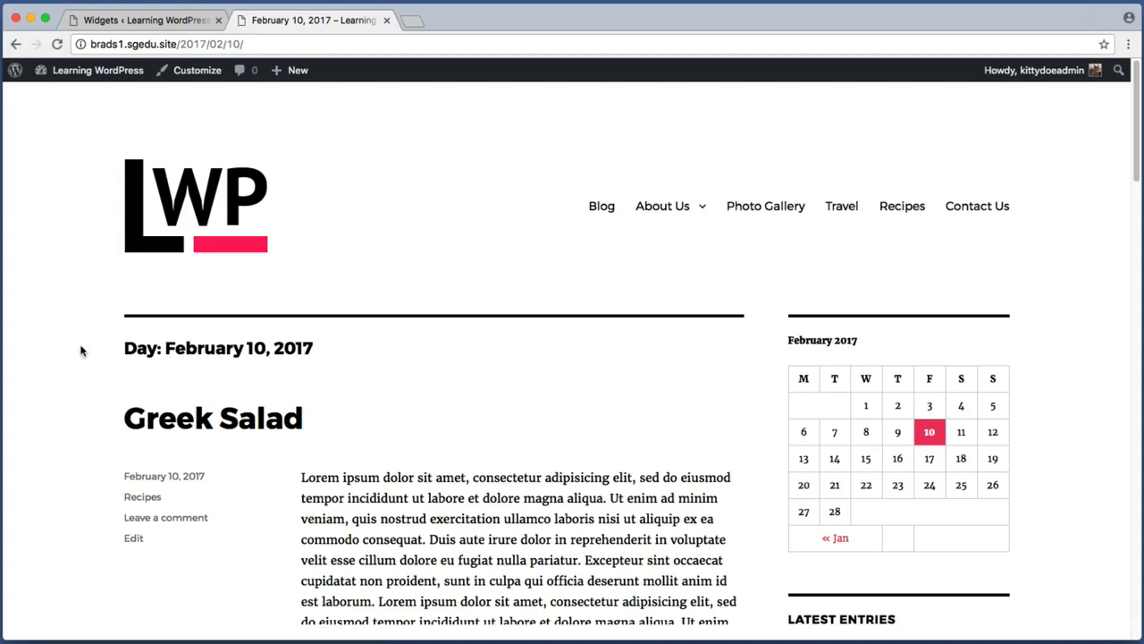
# Step: Examine the February 10 archive page and its sidebar widgets
pyautogui.press('super+shift+4')
pyautogui.moveTo(116, 331); pyautogui.dragTo(366, 375)
pyautogui.scroll(-3, 114, 353)
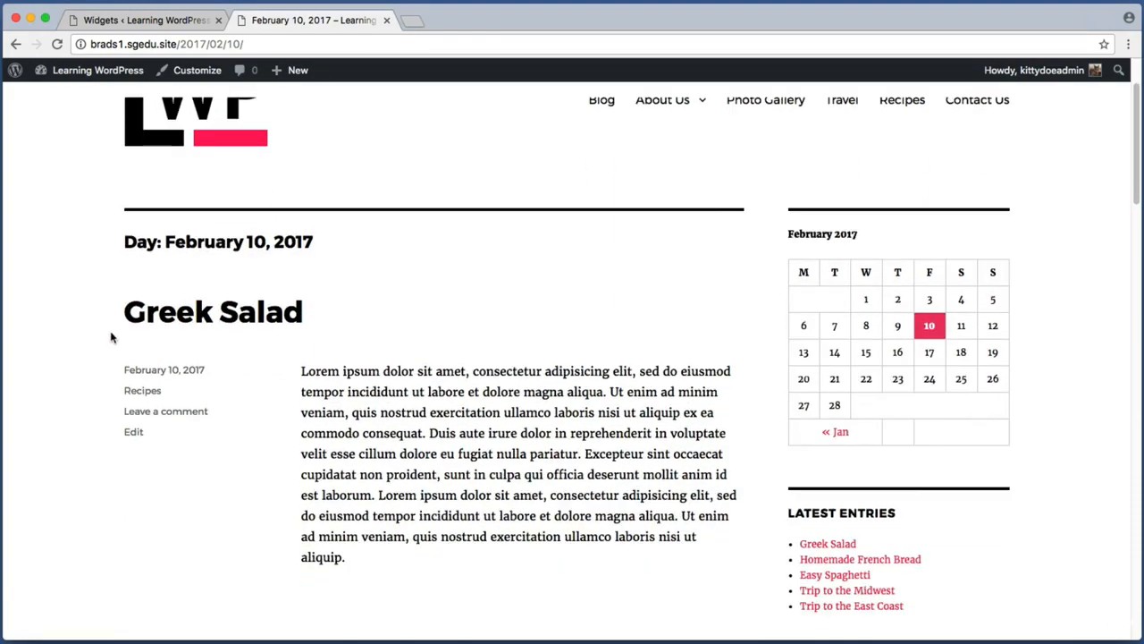
pyautogui.press('super+shift+4')
pyautogui.moveTo(113, 280); pyautogui.dragTo(418, 347)
pyautogui.scroll(-4, 419, 348)
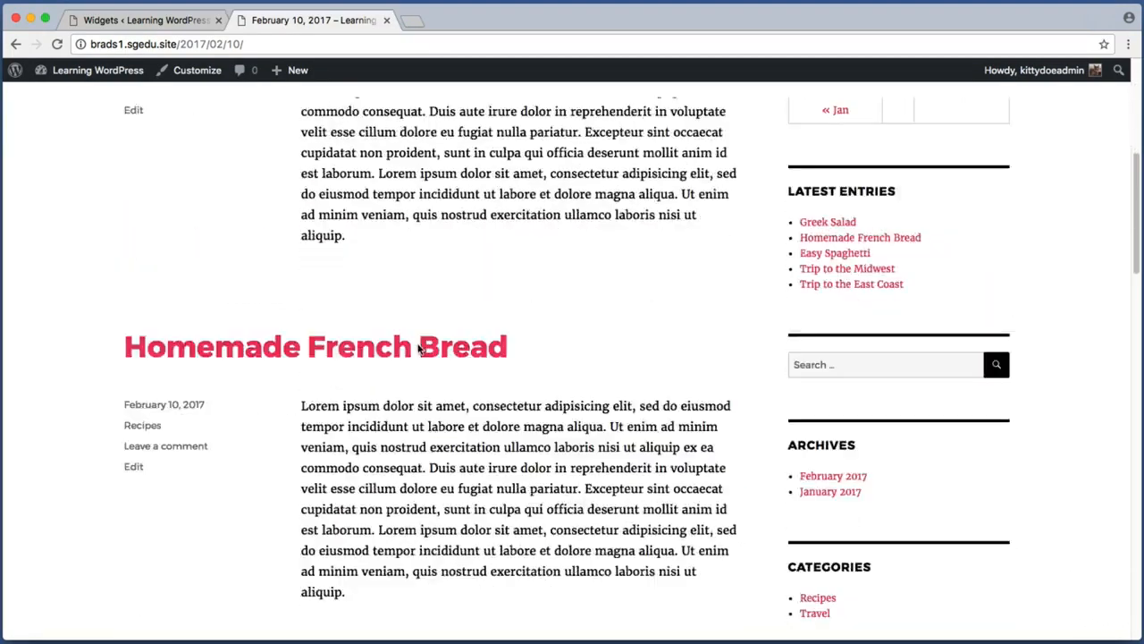
pyautogui.press('super+shift+4')
pyautogui.moveTo(92, 315); pyautogui.dragTo(680, 393)
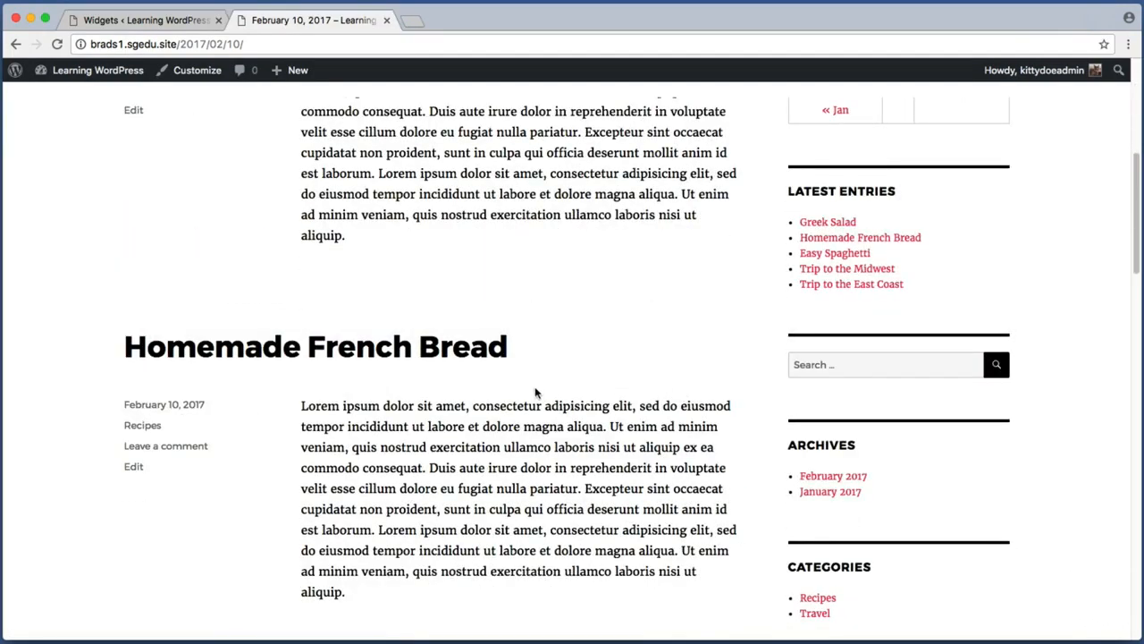
pyautogui.scroll(10, 572, 376)
pyautogui.press('super+shift+4')
pyautogui.moveTo(777, 247); pyautogui.dragTo(1060, 492)
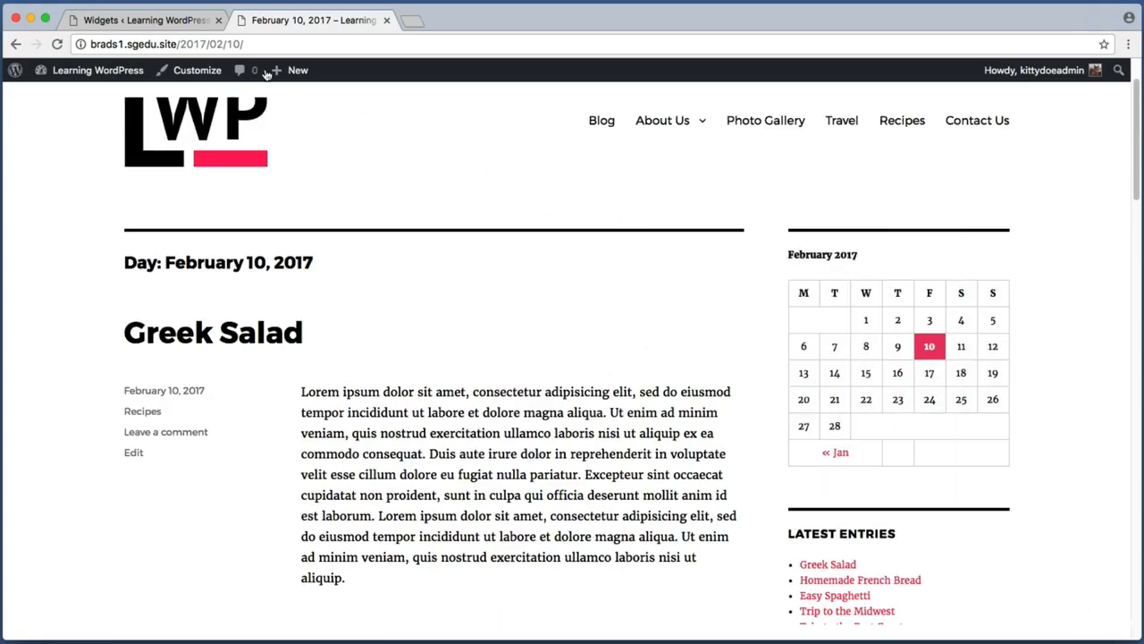
# Step: Switch back to the widgets screen and review the Sidebar widget list and available widgets
pyautogui.click(161, 22)
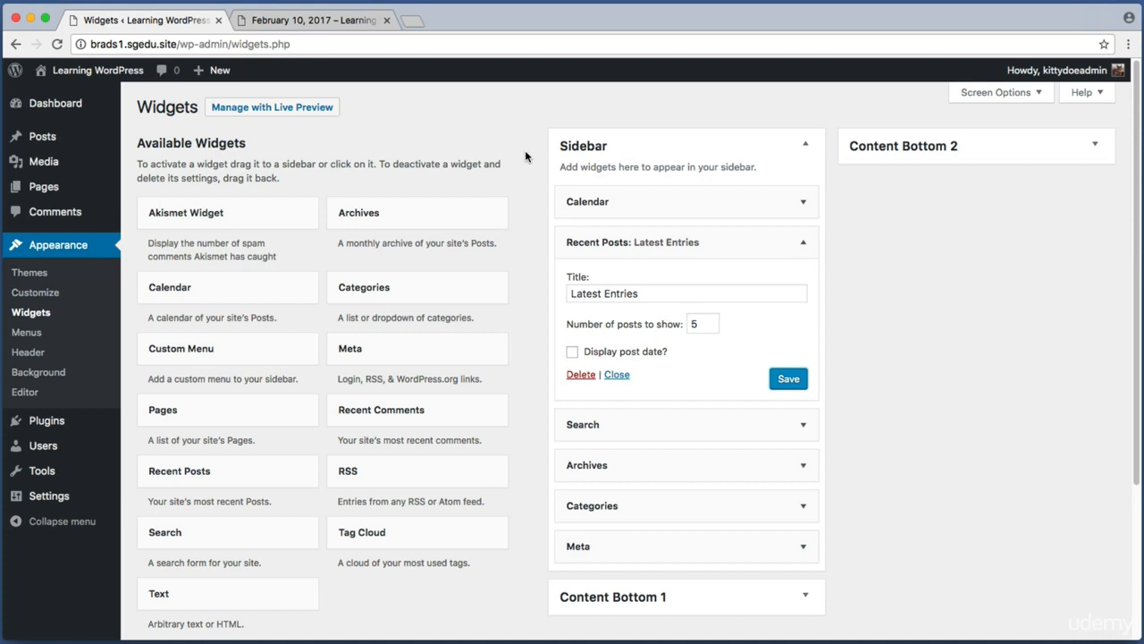
pyautogui.press('super+shift+4')
pyautogui.moveTo(527, 127); pyautogui.dragTo(128, 623)
pyautogui.press('super+shift+4')
pyautogui.moveTo(535, 101); pyautogui.dragTo(836, 567)
pyautogui.press('super+shift+4')
pyautogui.moveTo(127, 192); pyautogui.dragTo(501, 615)
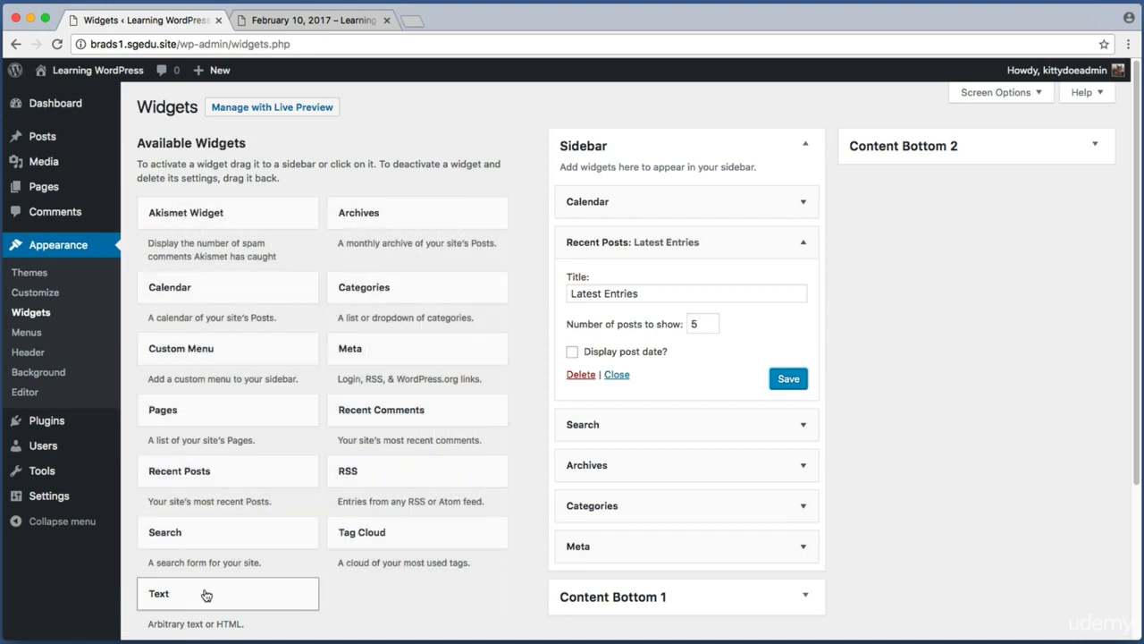
# Step: Add a Text widget to the top of the Sidebar
pyautogui.press('super+shift+4')
pyautogui.moveTo(128, 571); pyautogui.dragTo(345, 618)
pyautogui.moveTo(202, 602); pyautogui.dragTo(613, 197)
pyautogui.press('super+shift+4')
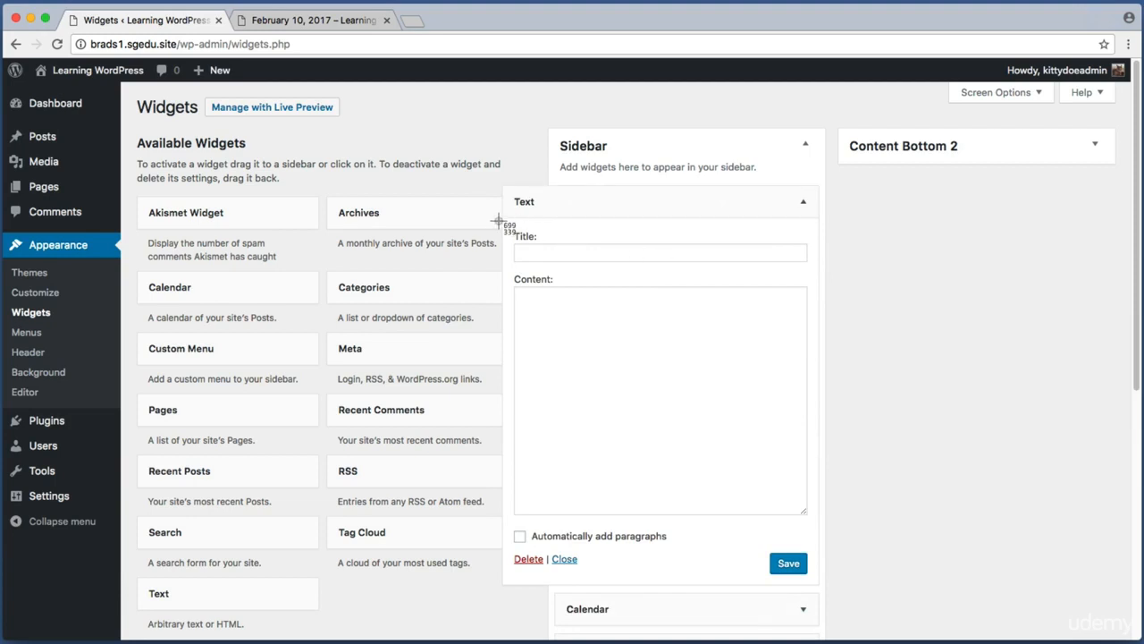
pyautogui.moveTo(498, 221); pyautogui.dragTo(785, 364)
# Step: Title the Text widget Hello World, enter the content "This is a bit of sample text. Thanks for reading." and save it
pyautogui.click(613, 244)
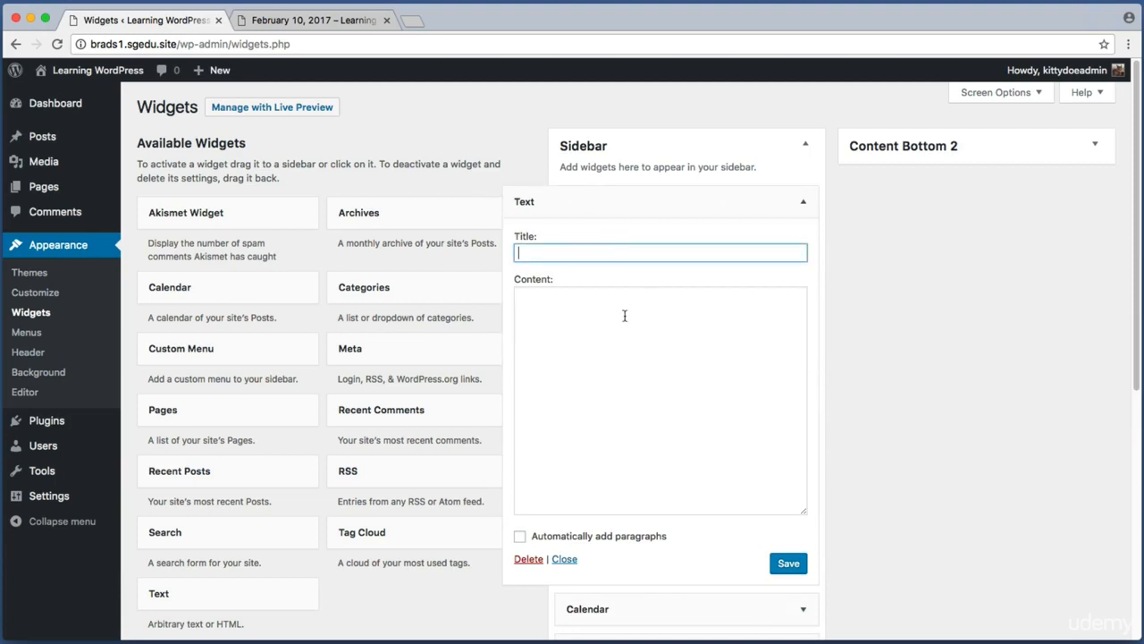
pyautogui.click(623, 314)
pyautogui.click(620, 255)
pyautogui.press('super+shift+4')
pyautogui.moveTo(503, 188); pyautogui.dragTo(595, 218)
pyautogui.click(616, 338)
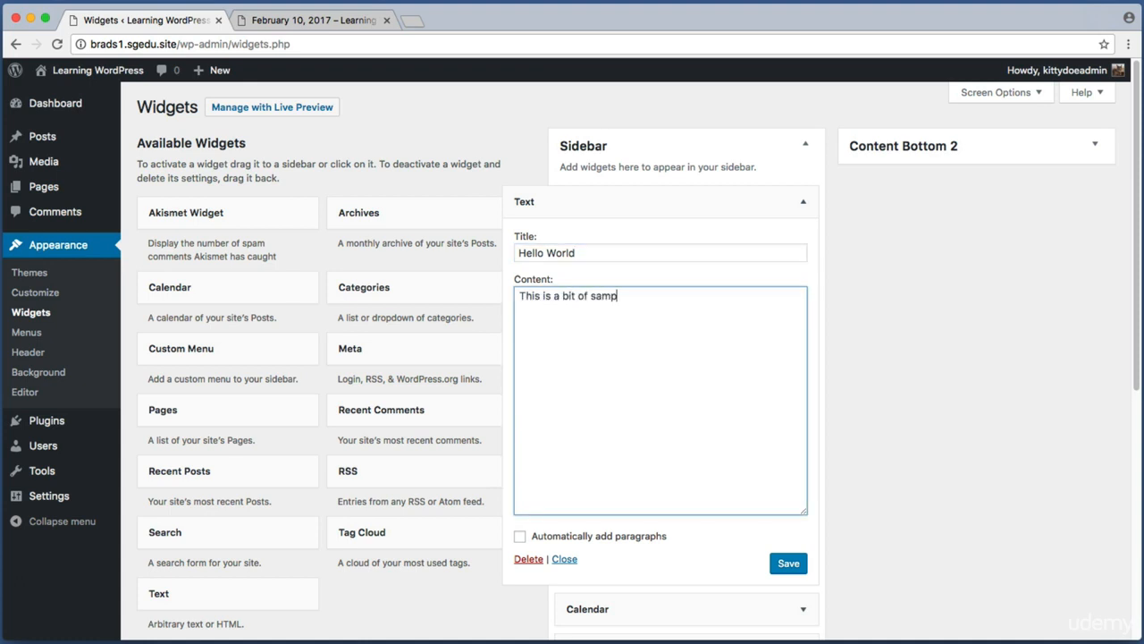
pyautogui.write('Thanks for reading.')
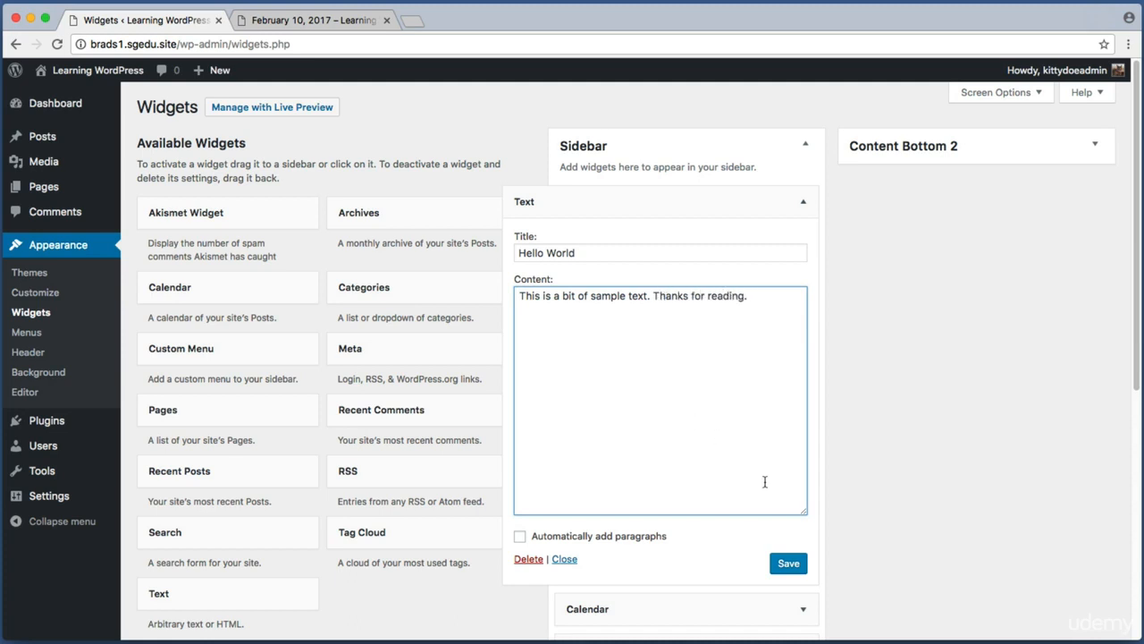
pyautogui.press('super+shift+4')
pyautogui.moveTo(749, 543); pyautogui.dragTo(818, 584)
pyautogui.click(788, 563)
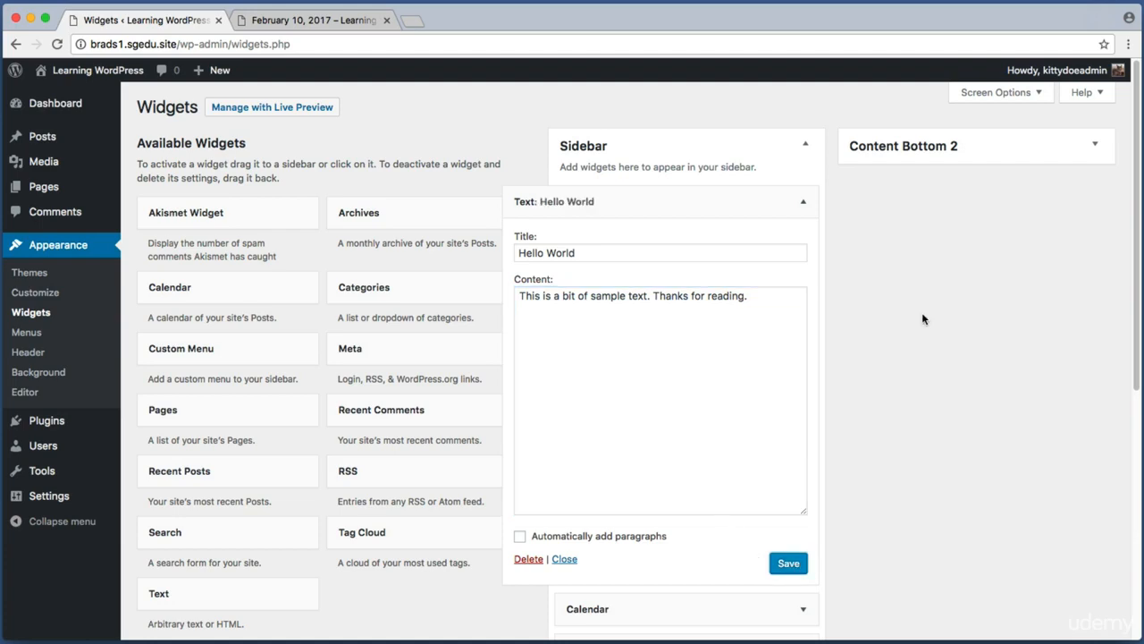
# Step: Reload the site tab and check the new widget at the top of the sidebar
pyautogui.click(319, 27)
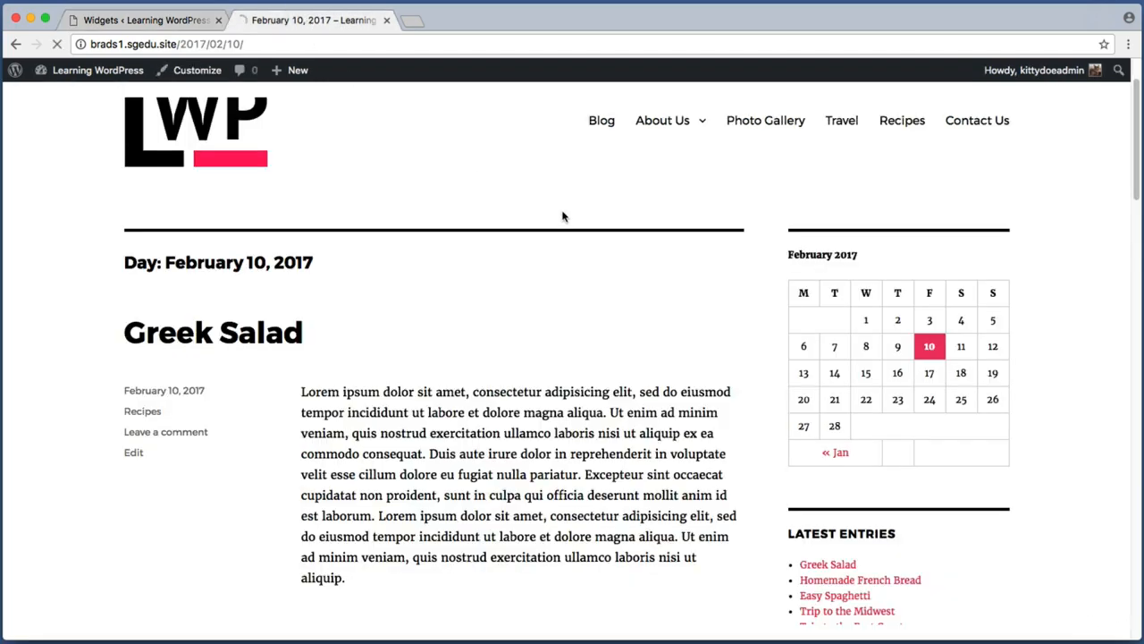
pyautogui.press('super+equal')
pyautogui.press('super+shift+4')
pyautogui.moveTo(763, 211); pyautogui.dragTo(1046, 331)
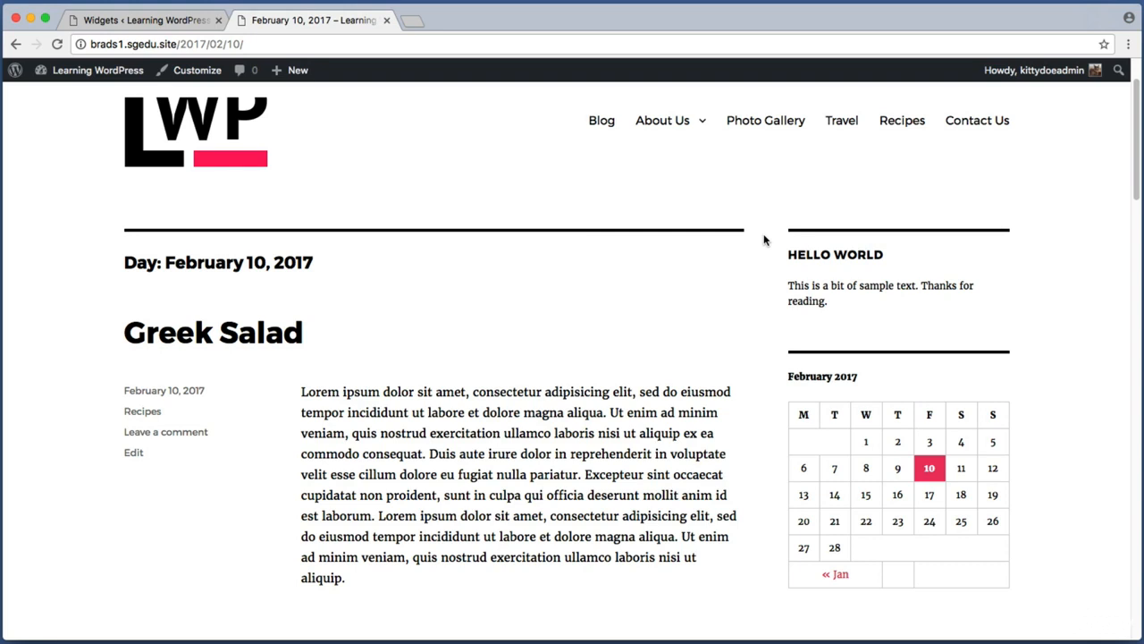
pyautogui.press('super+shift+4')
pyautogui.moveTo(771, 204); pyautogui.dragTo(1043, 613)
# Step: Return to the widgets screen and expand the Content Bottom 1 widget area
pyautogui.click(165, 24)
pyautogui.click(662, 146)
pyautogui.press('super+shift+4')
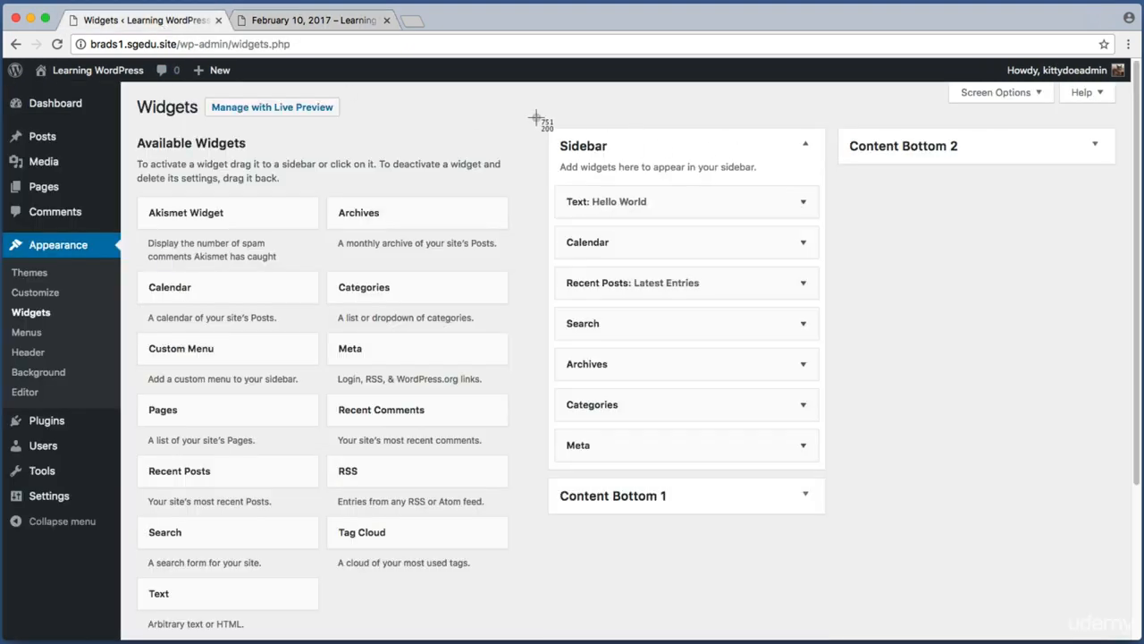
pyautogui.moveTo(536, 120); pyautogui.dragTo(829, 479)
pyautogui.press('super+shift+4')
pyautogui.moveTo(543, 475); pyautogui.dragTo(685, 521)
pyautogui.press('super+shift+4')
pyautogui.moveTo(835, 113); pyautogui.dragTo(990, 184)
pyautogui.press('super+shift+4')
pyautogui.moveTo(537, 469); pyautogui.dragTo(885, 536)
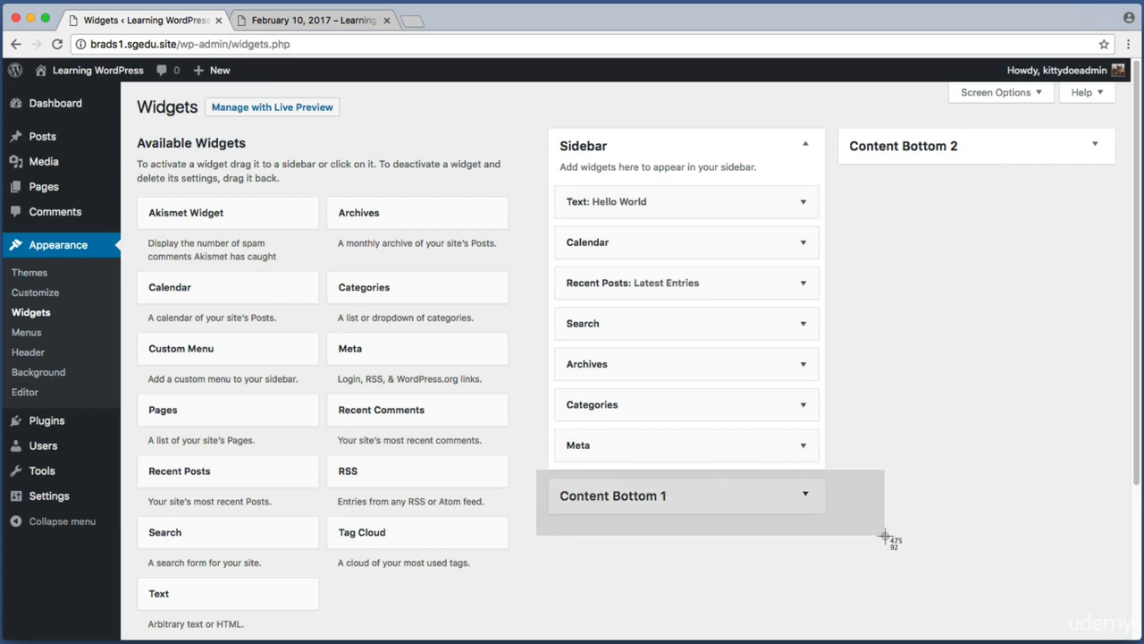
pyautogui.click(731, 503)
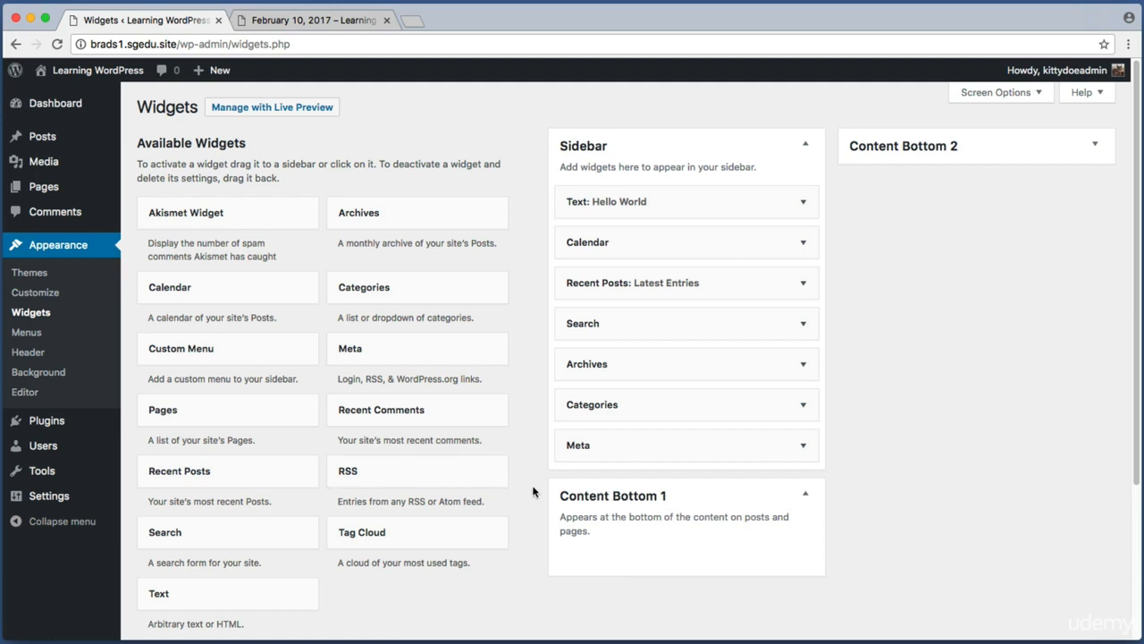
# Step: Add a Text widget to the Content Bottom 1 area
pyautogui.press('super+shift+4')
pyautogui.moveTo(545, 471); pyautogui.dragTo(764, 558)
pyautogui.press('super+shift+4')
pyautogui.moveTo(320, 615); pyautogui.dragTo(584, 557)
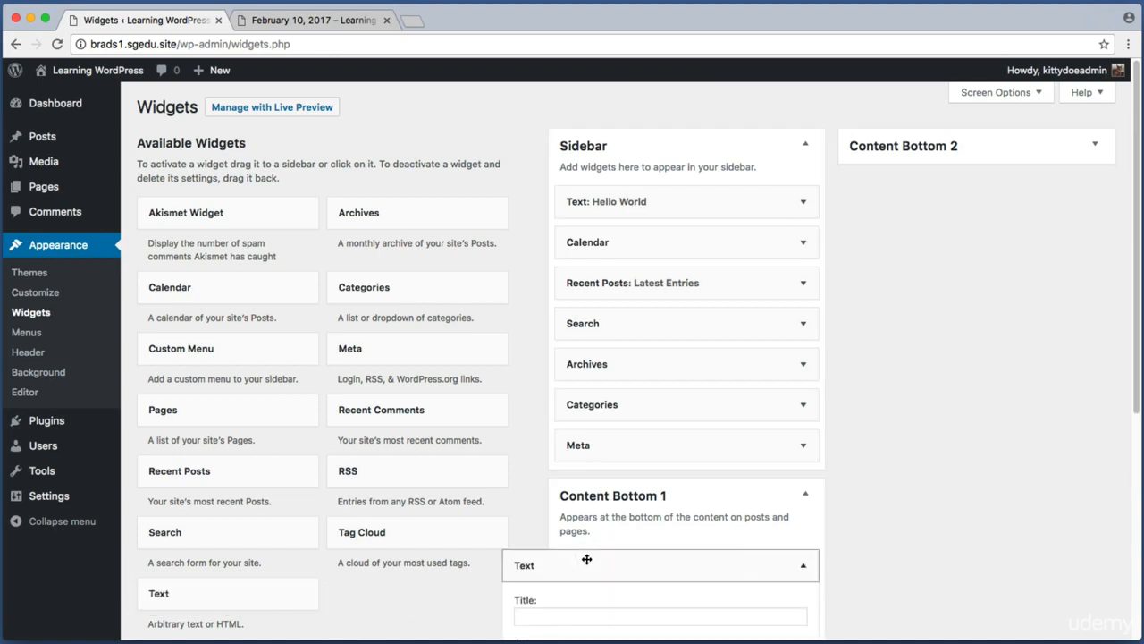
# Step: Title the widget Testing The Text Widget Again, enter the content "Hello world 123 the sky is blue." and save it
pyautogui.scroll(-5, 586, 559)
pyautogui.click(588, 426)
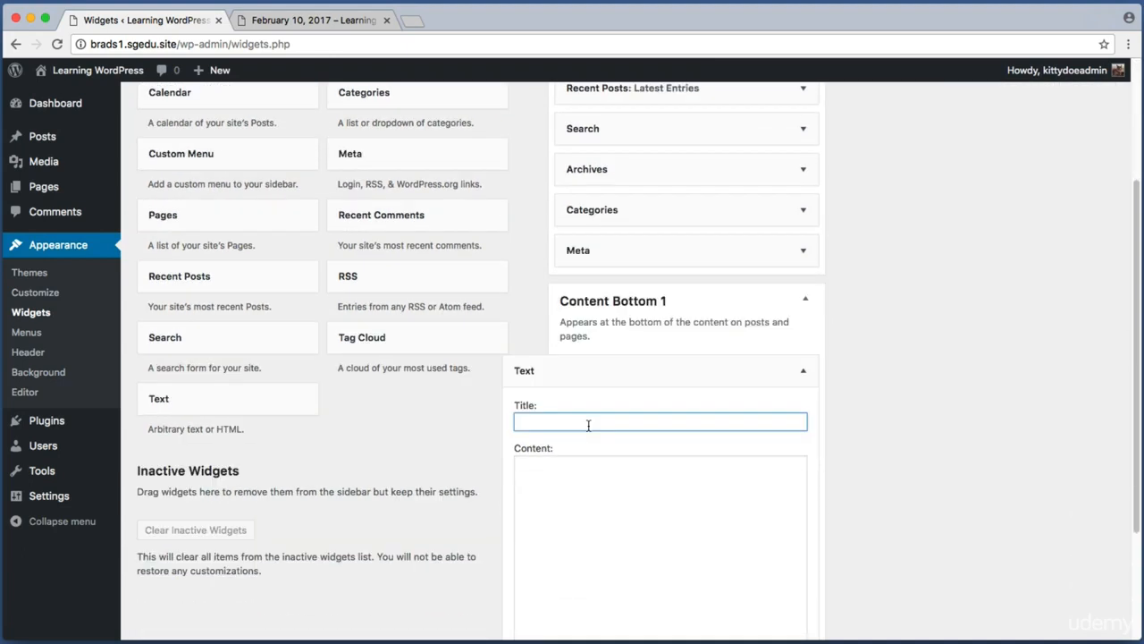
pyautogui.write('Testing The Text Widget Again')
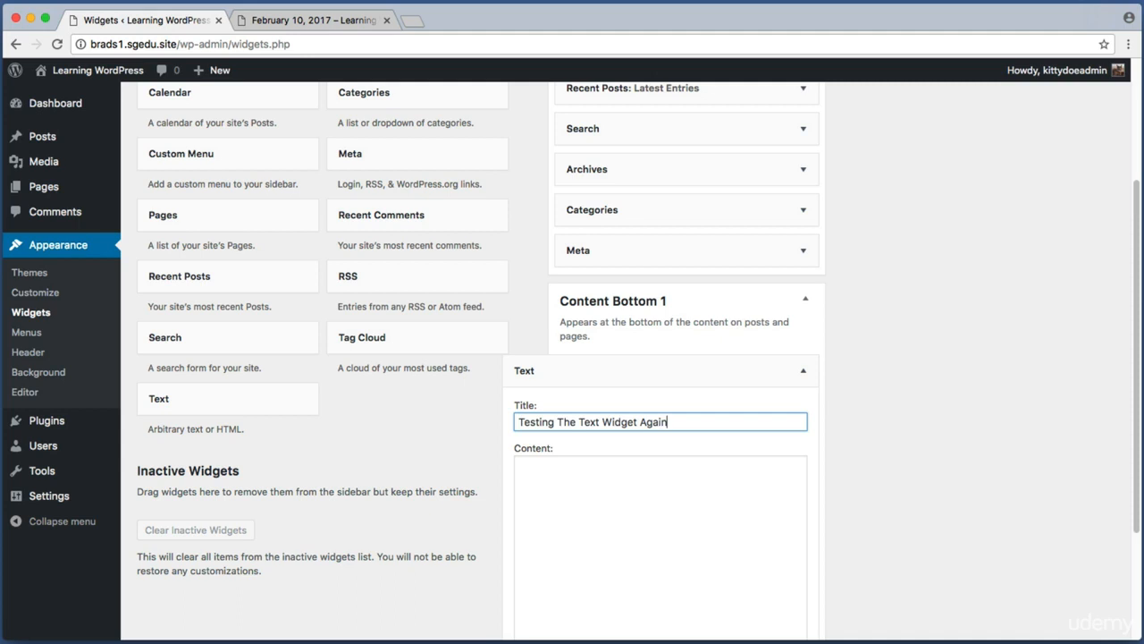
pyautogui.click(602, 492)
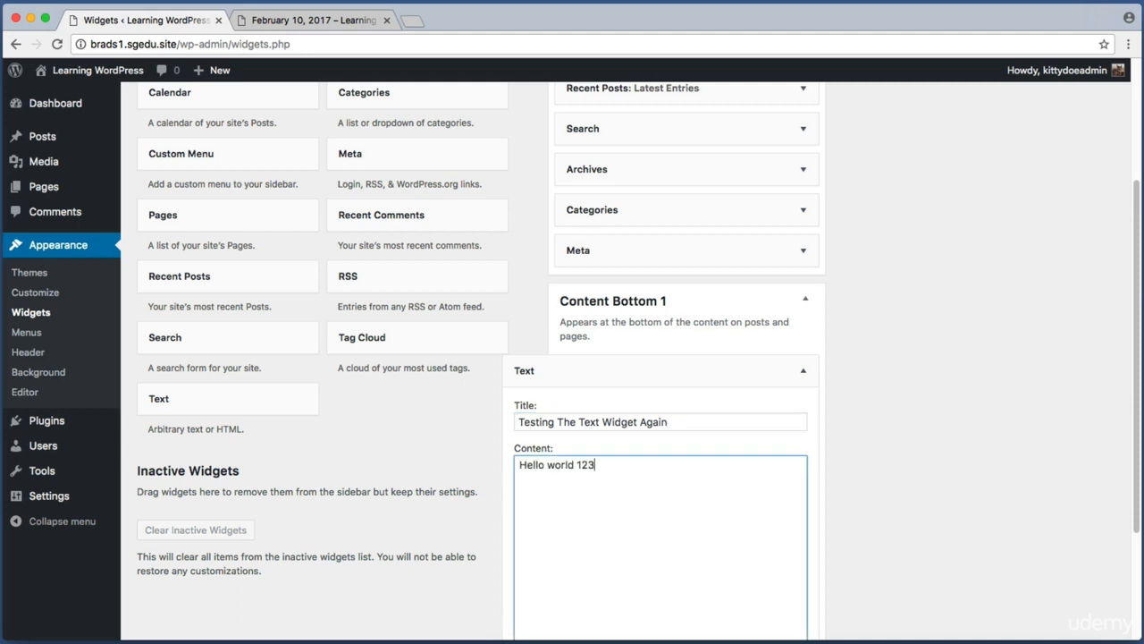
pyautogui.write('Hello world 123 the sky is blue.')
pyautogui.scroll(-3, 602, 492)
pyautogui.press('super+shift+4')
pyautogui.moveTo(755, 542); pyautogui.dragTo(853, 602)
pyautogui.click(788, 561)
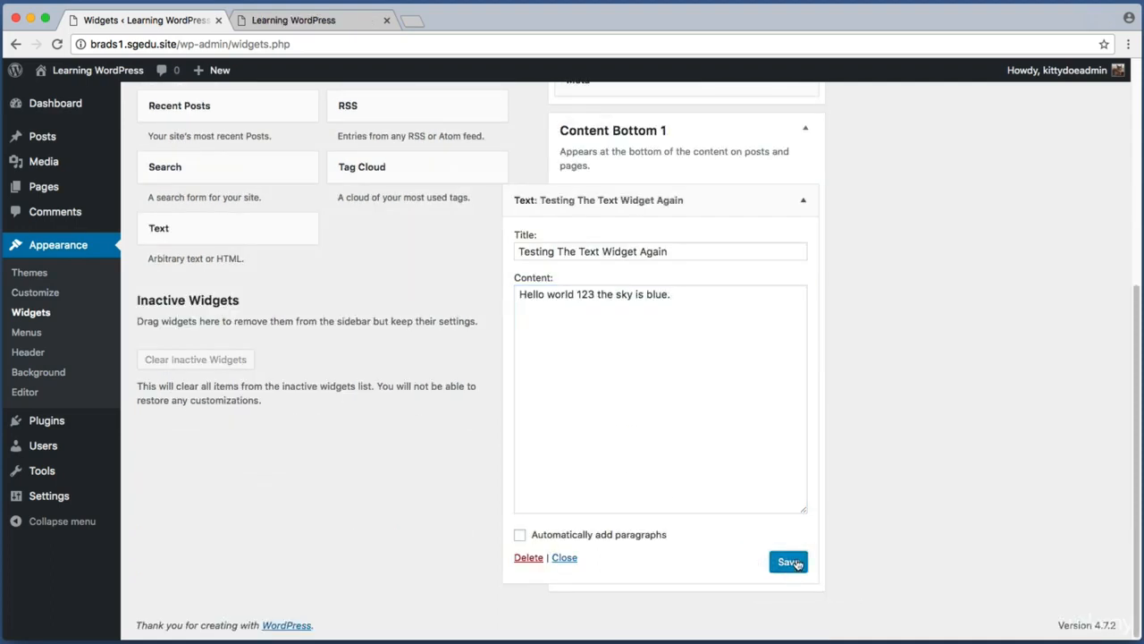
# Step: Reload the site tab and check the new text widget below the page content
pyautogui.click(308, 16)
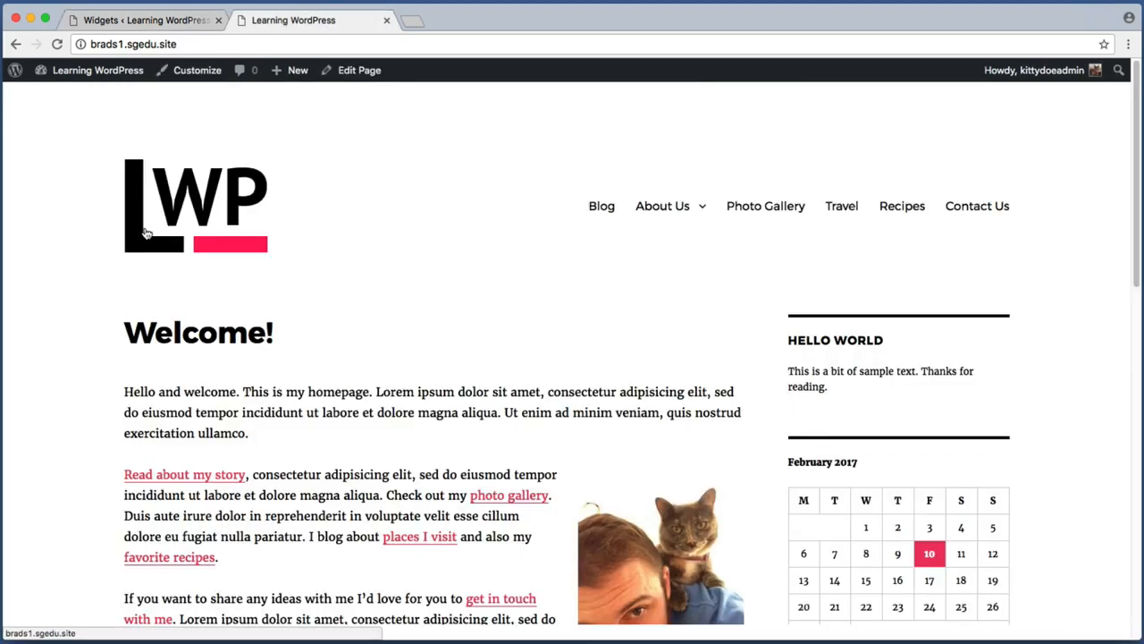
pyautogui.press('super+r')
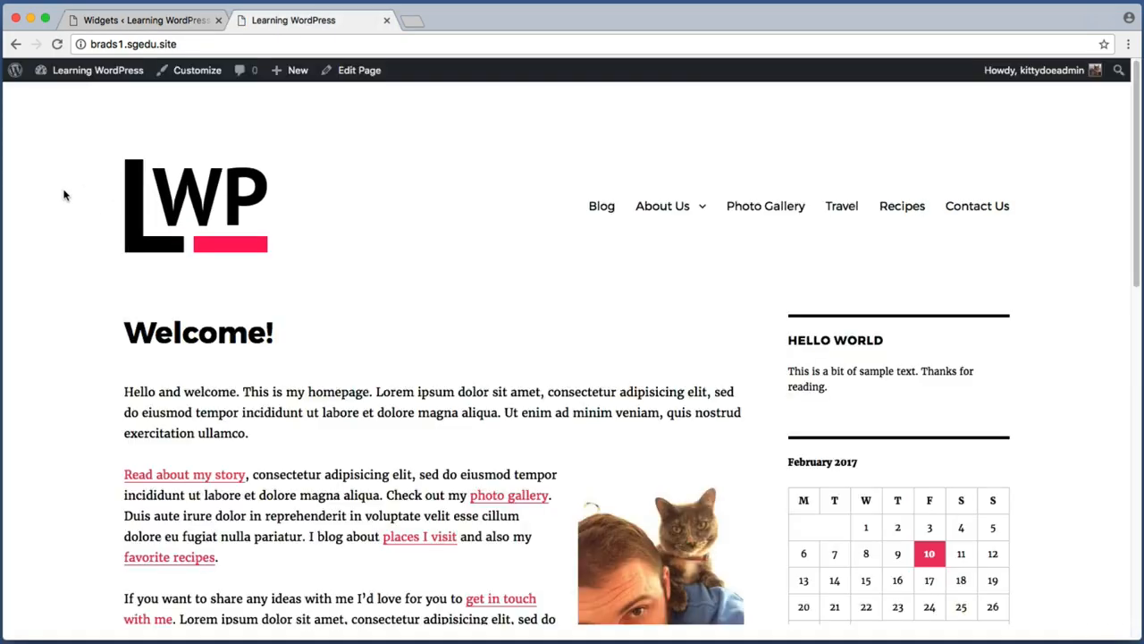
pyautogui.scroll(-5, 64, 195)
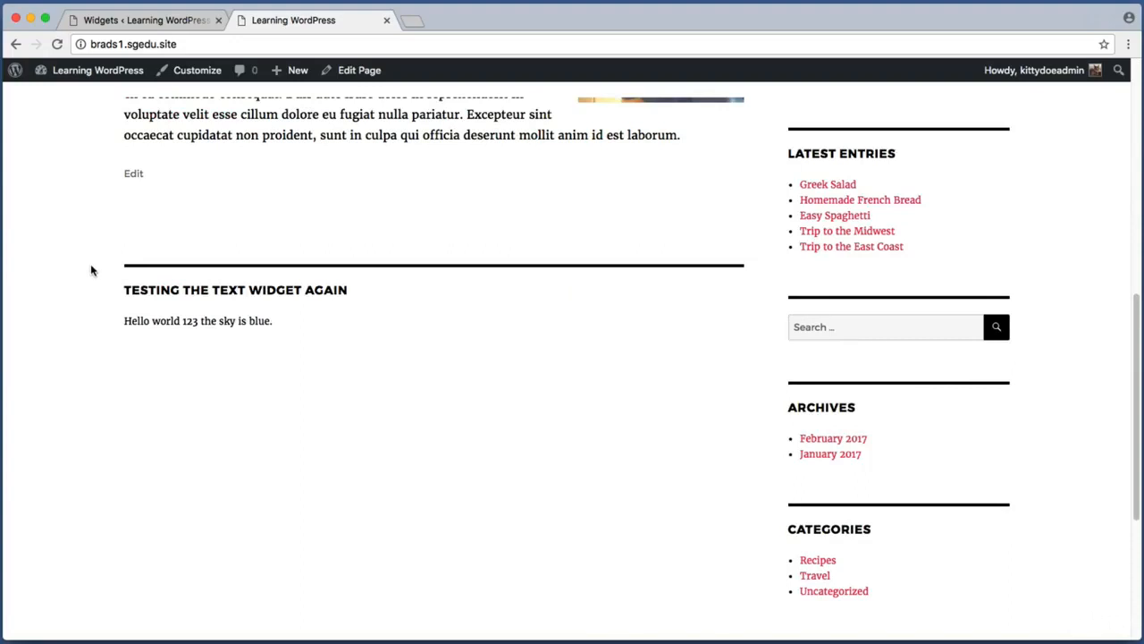
pyautogui.press('super+shift+4')
pyautogui.moveTo(105, 253); pyautogui.dragTo(441, 365)
pyautogui.click(114, 20)
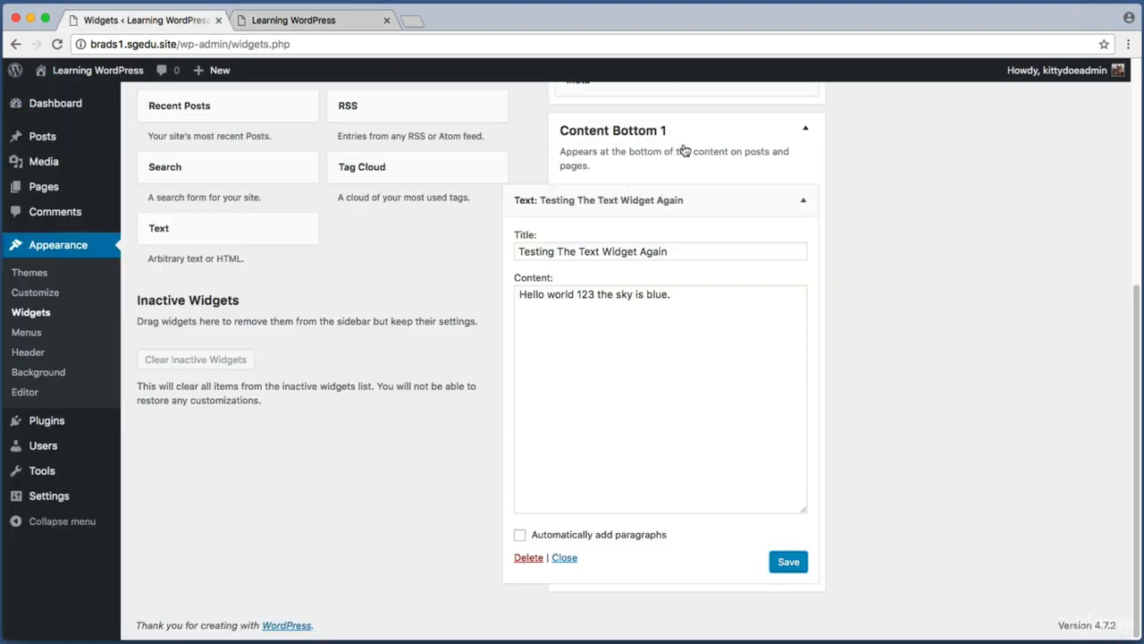
pyautogui.click(399, 20)
pyautogui.press('super+shift+4')
pyautogui.moveTo(101, 235); pyautogui.dragTo(756, 392)
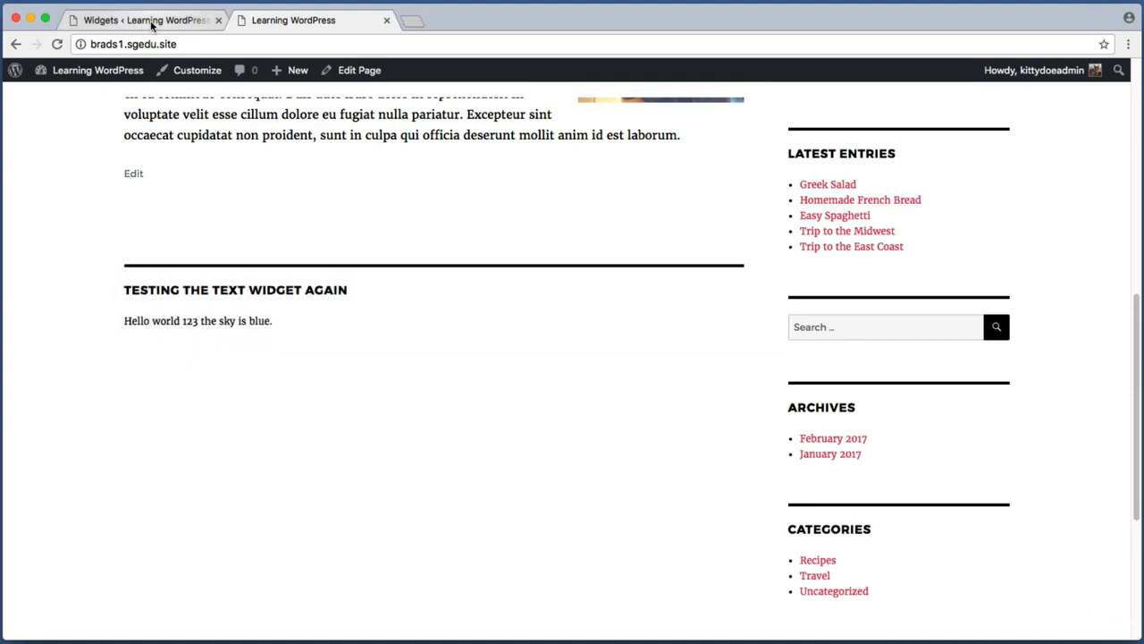
# Step: Back on the widgets screen, expand Content Bottom 2 and add a Search widget to it
pyautogui.click(148, 20)
pyautogui.scroll(5, 976, 242)
pyautogui.press('super+shift+4')
pyautogui.moveTo(840, 110); pyautogui.dragTo(993, 212)
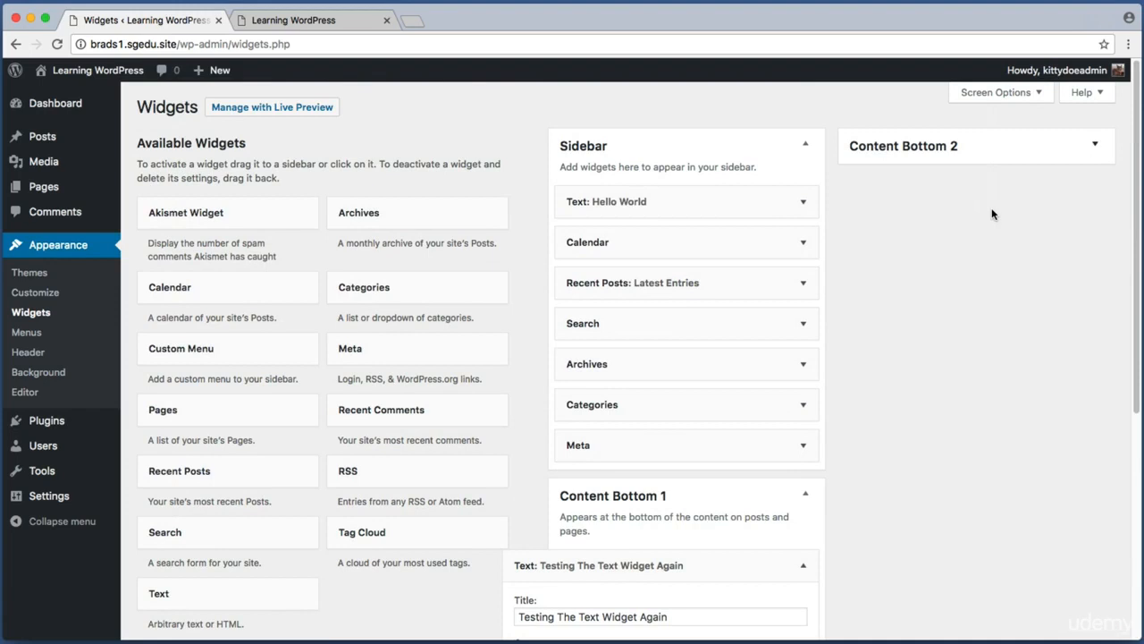
pyautogui.click(963, 144)
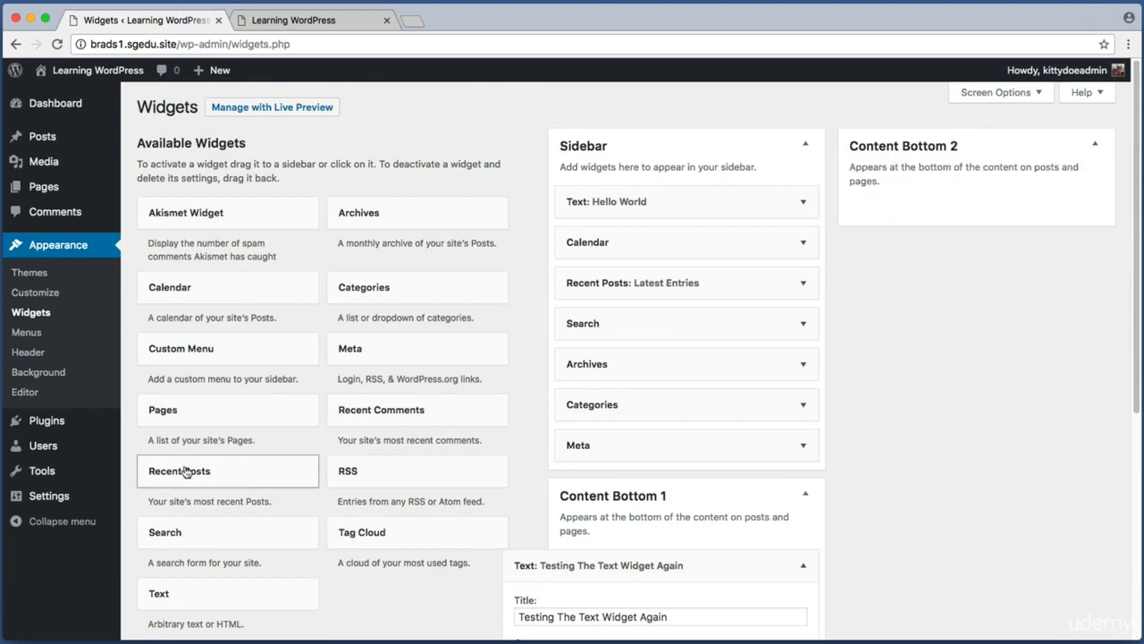
pyautogui.press('super+shift+4')
pyautogui.moveTo(133, 510); pyautogui.dragTo(327, 558)
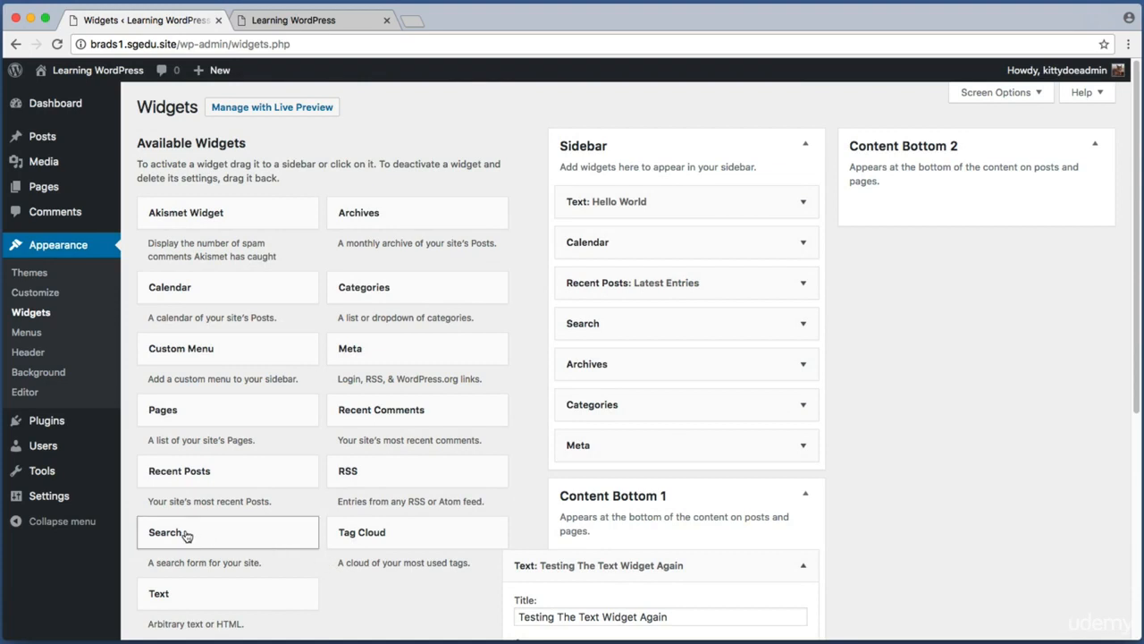
pyautogui.moveTo(184, 532); pyautogui.dragTo(899, 218)
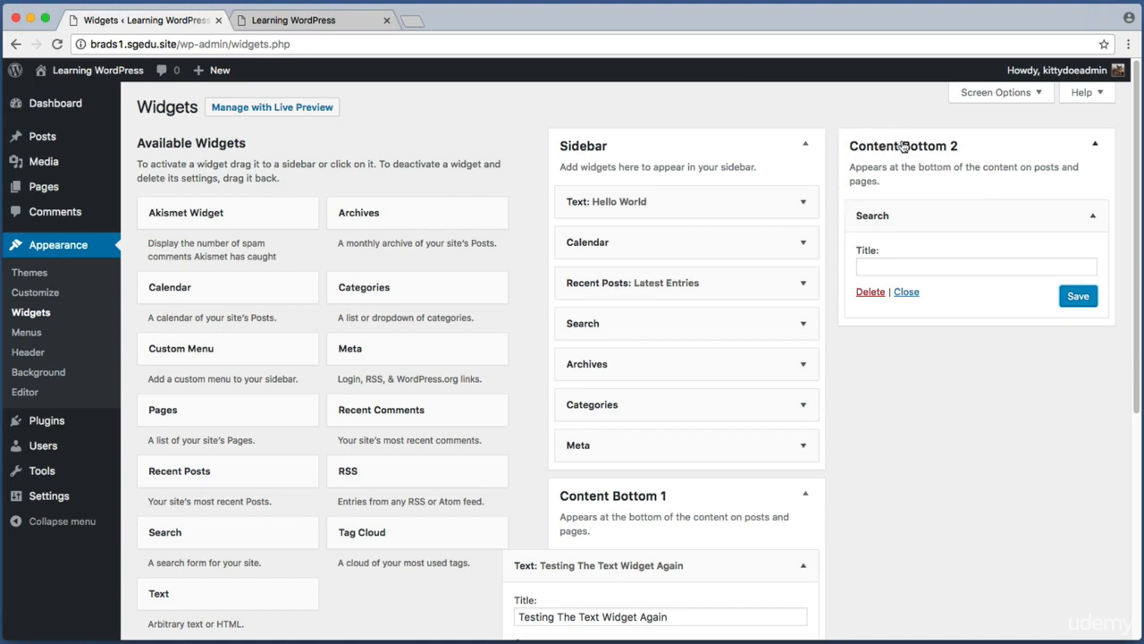
# Step: Reload the site tab and check the Search widget beside the text widget below the content
pyautogui.click(277, 21)
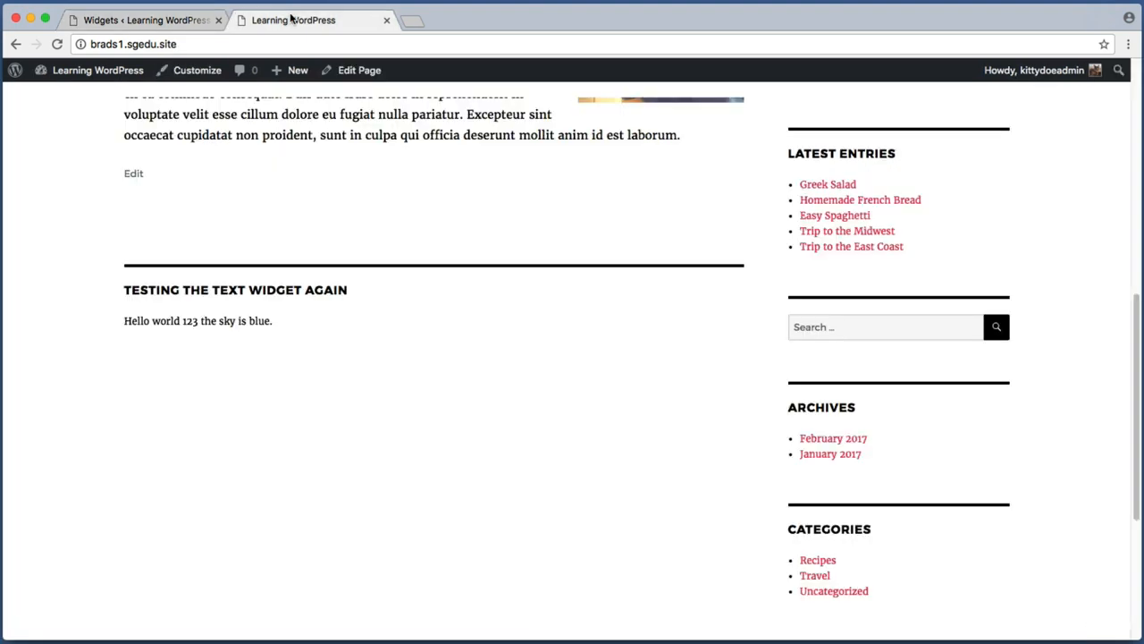
pyautogui.press('super+r')
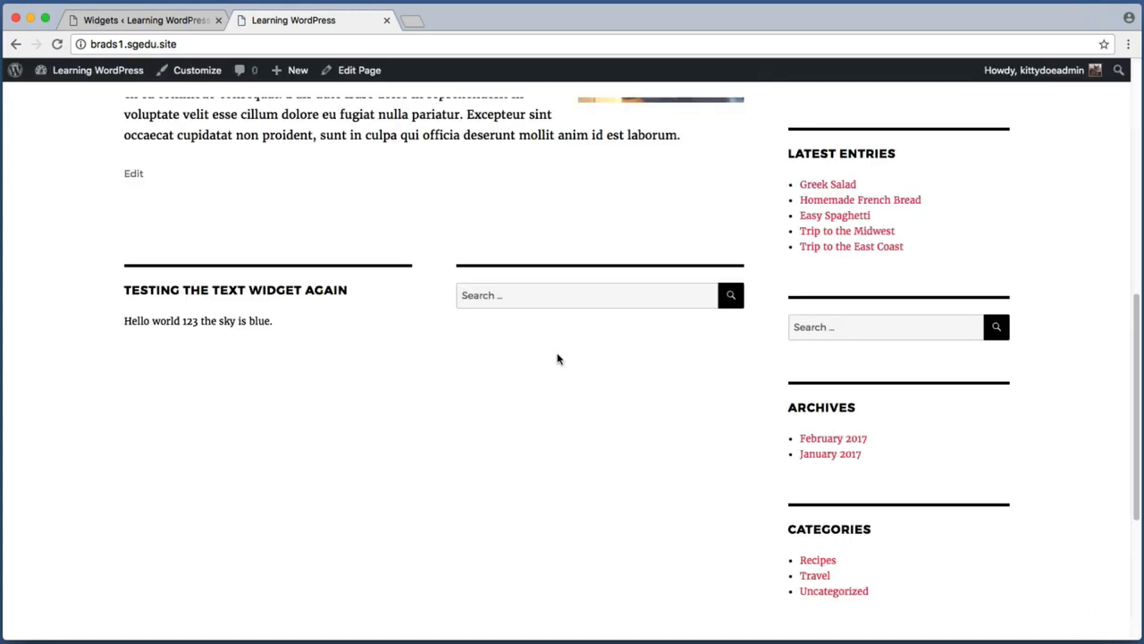
pyautogui.press('super+shift+4')
pyautogui.moveTo(116, 250); pyautogui.dragTo(765, 339)
pyautogui.press('super+shift+4')
pyautogui.moveTo(450, 241); pyautogui.dragTo(755, 361)
pyautogui.press('super+shift+4')
pyautogui.moveTo(100, 238); pyautogui.dragTo(767, 355)
pyautogui.press('super+shift+4')
pyautogui.moveTo(114, 252); pyautogui.dragTo(748, 426)
# Step: Return to the widgets screen and collapse the Content Bottom 2 and Sidebar areas
pyautogui.click(177, 25)
pyautogui.click(926, 147)
pyautogui.click(766, 146)
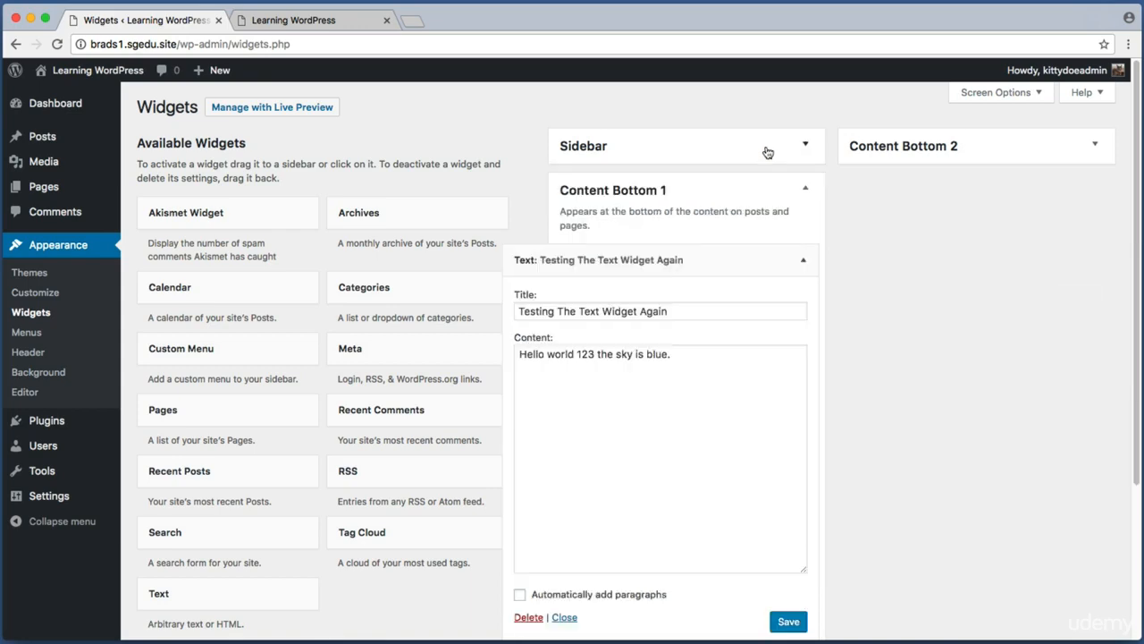
# Step: Collapse the Content Bottom 1 widget area
pyautogui.click(796, 193)
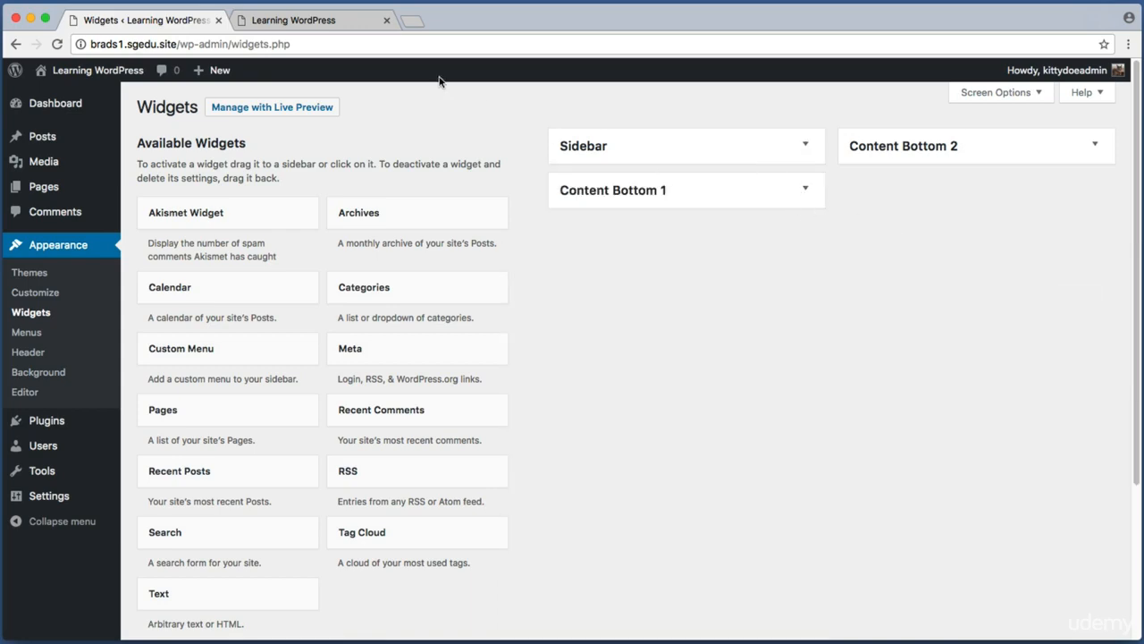
pyautogui.click(362, 24)
pyautogui.scroll(10, 180, 189)
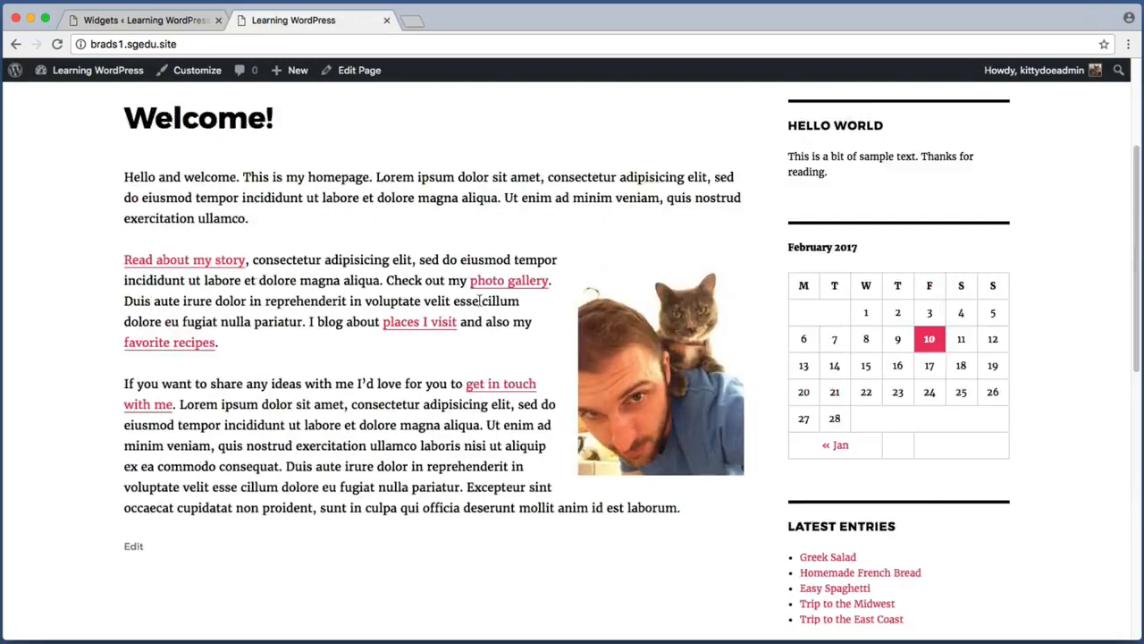
pyautogui.click(161, 21)
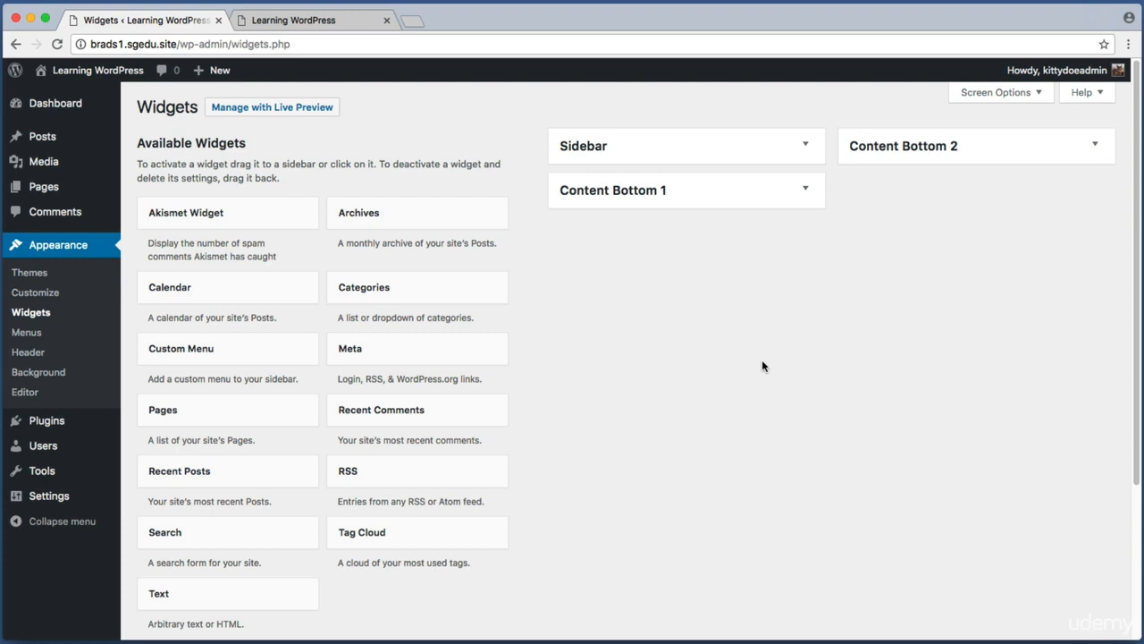
pyautogui.press('super+shift+4')
pyautogui.moveTo(526, 116); pyautogui.dragTo(837, 178)
pyautogui.press('super+shift+4')
pyautogui.moveTo(535, 112); pyautogui.dragTo(1124, 345)
# Step: Review the live homepage from top to bottom, then return to the widgets screen
pyautogui.click(353, 22)
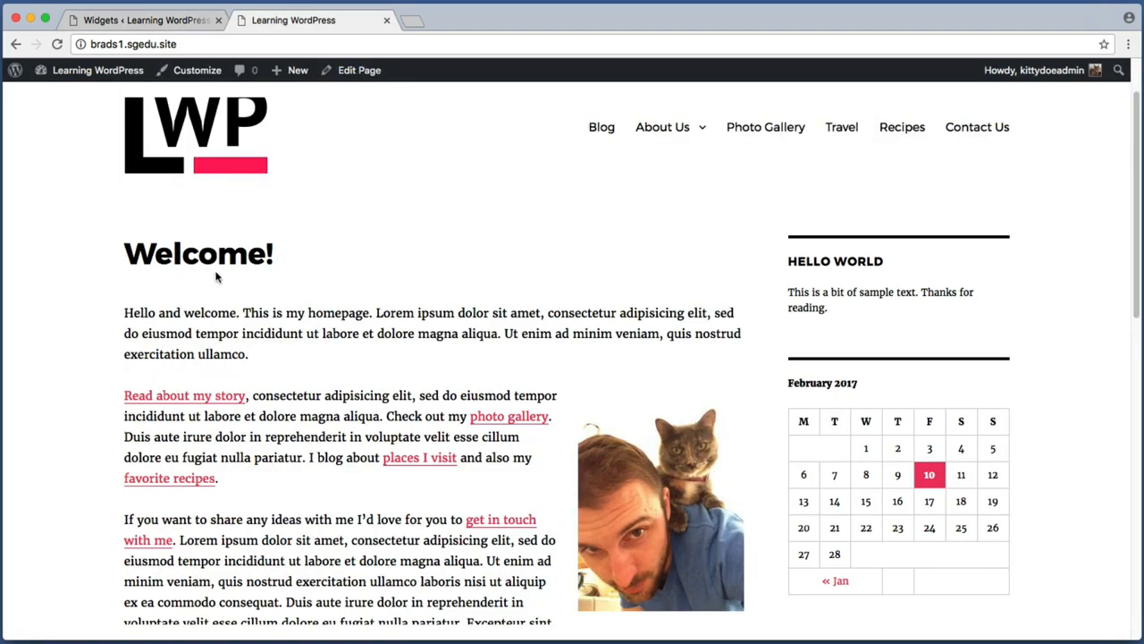
pyautogui.scroll(2, 483, 172)
pyautogui.press('super+shift+4')
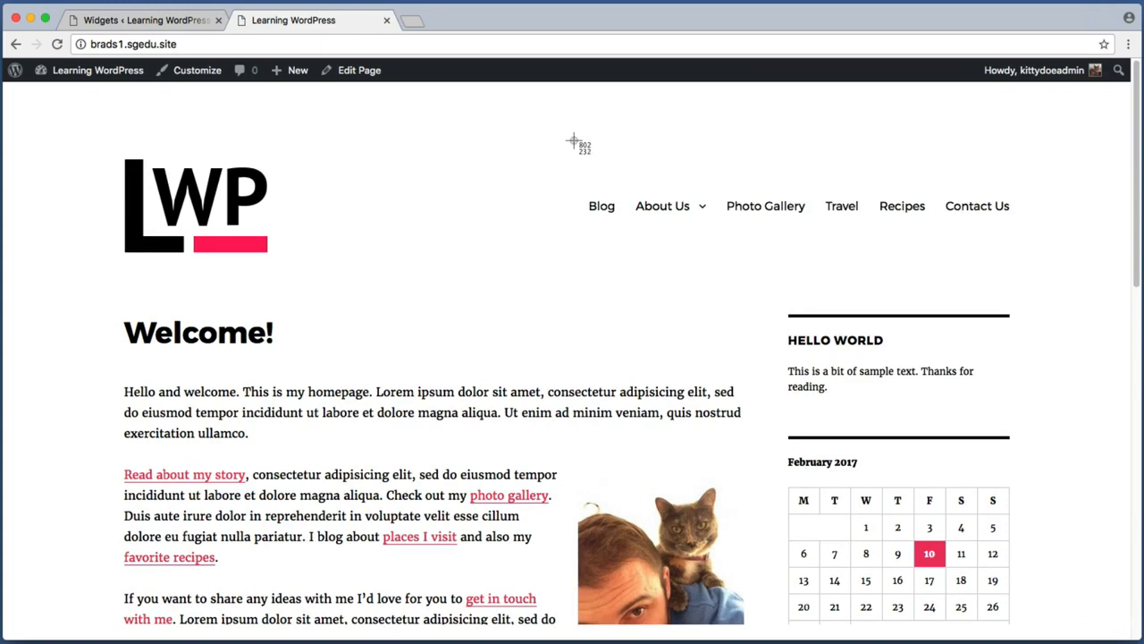
pyautogui.moveTo(573, 138); pyautogui.dragTo(1030, 183)
pyautogui.scroll(-15, 1041, 447)
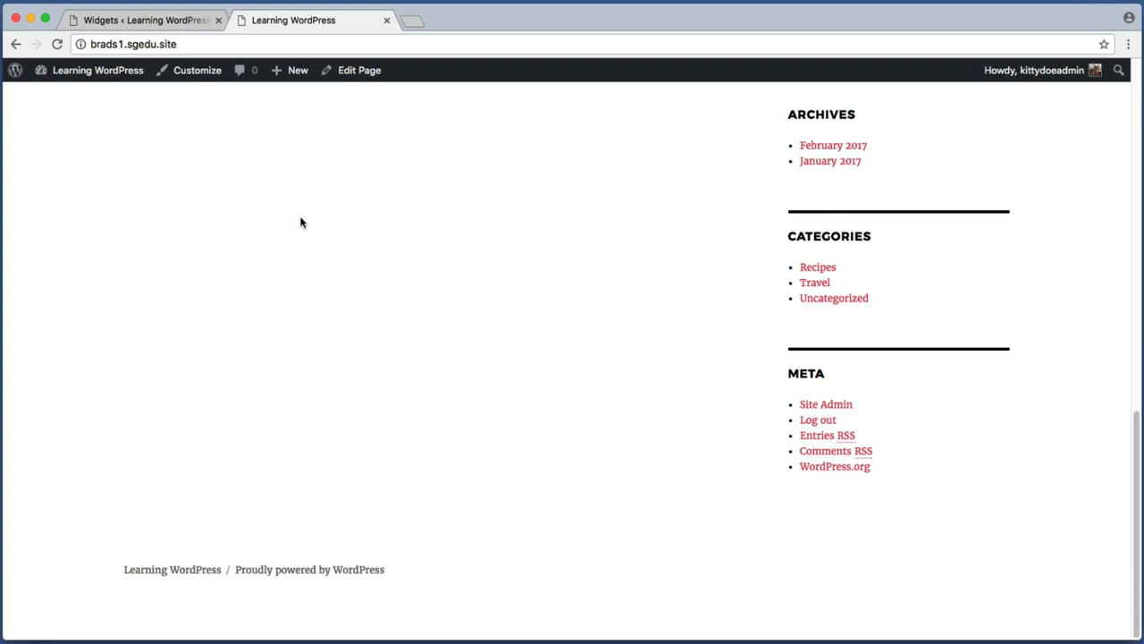
pyautogui.click(148, 22)
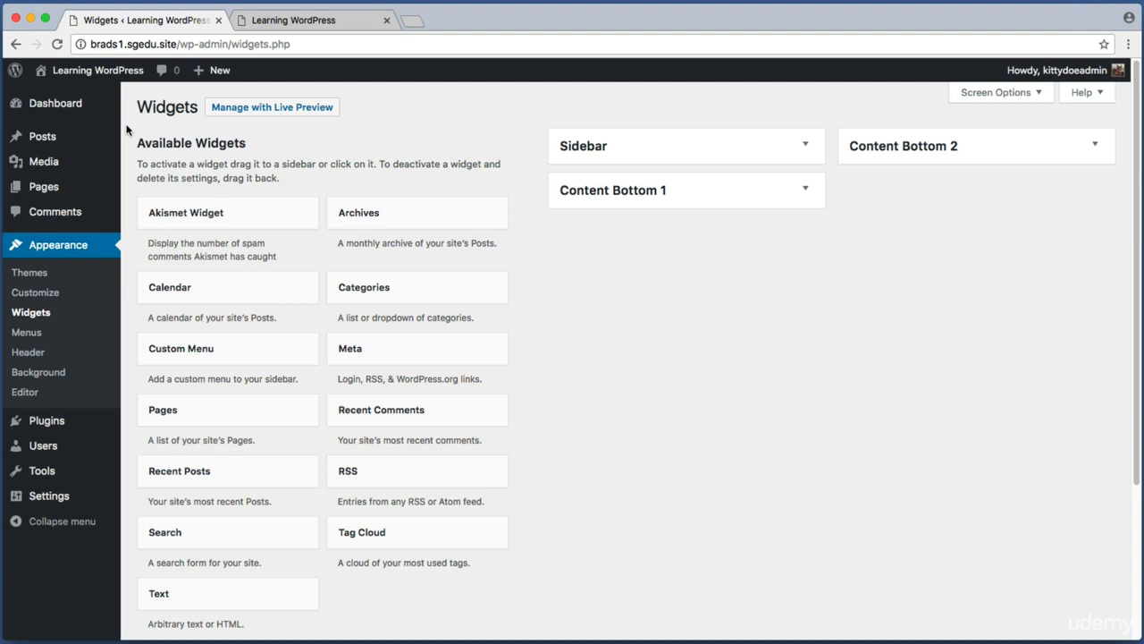
pyautogui.moveTo(128, 105); pyautogui.dragTo(504, 182)
pyautogui.press('super+shift+4')
pyautogui.moveTo(129, 123); pyautogui.dragTo(534, 566)
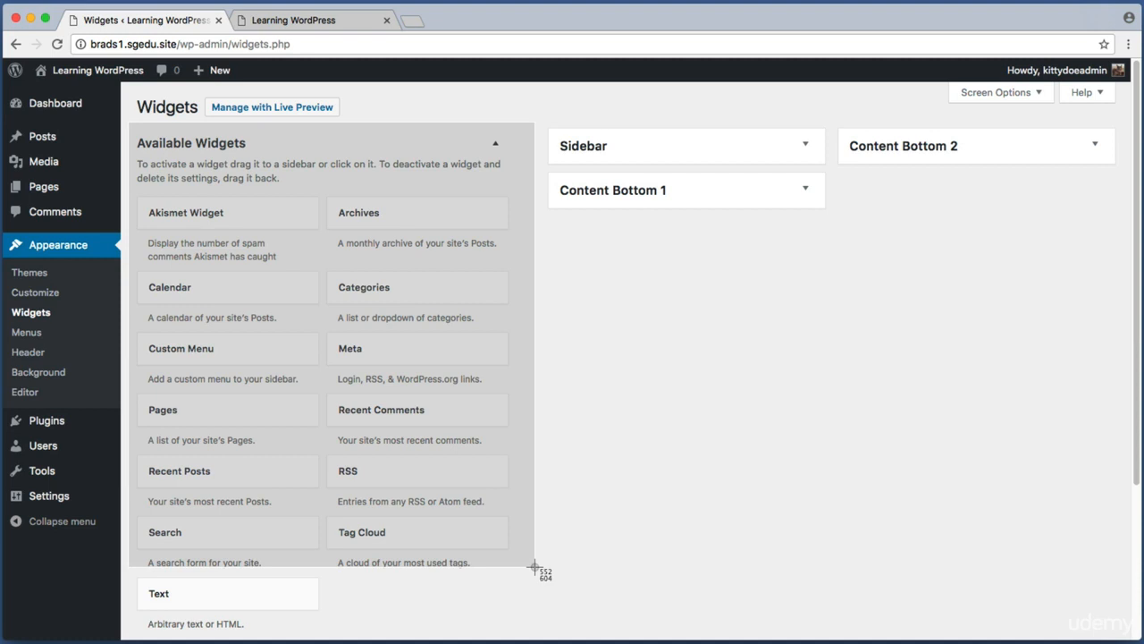
pyautogui.moveTo(534, 566); pyautogui.dragTo(534, 568)
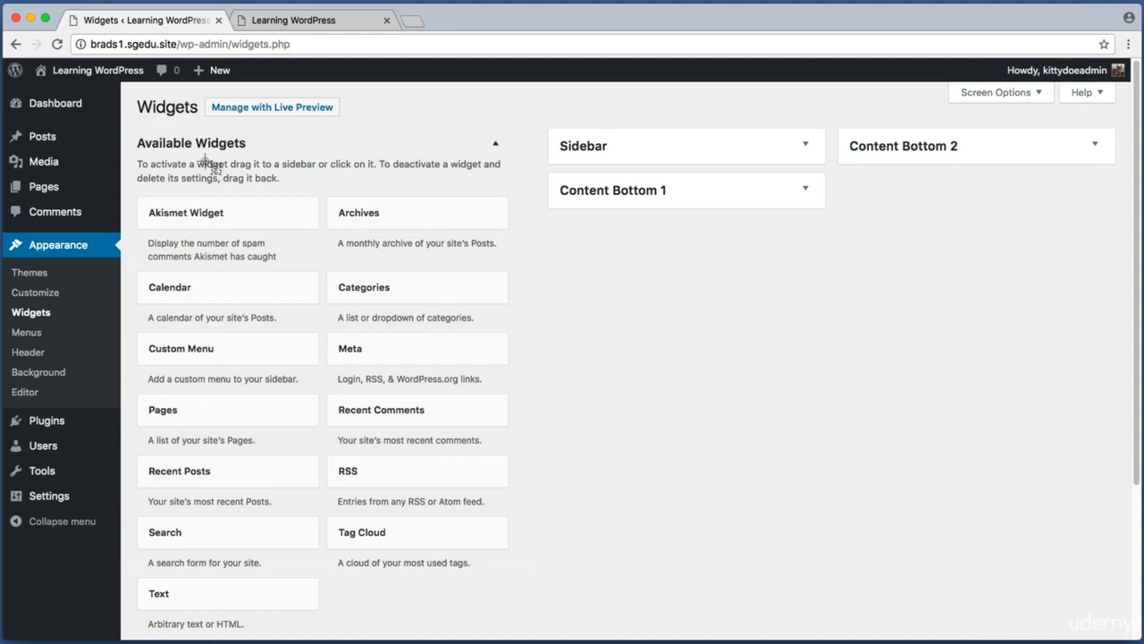
pyautogui.moveTo(140, 152); pyautogui.dragTo(504, 300)
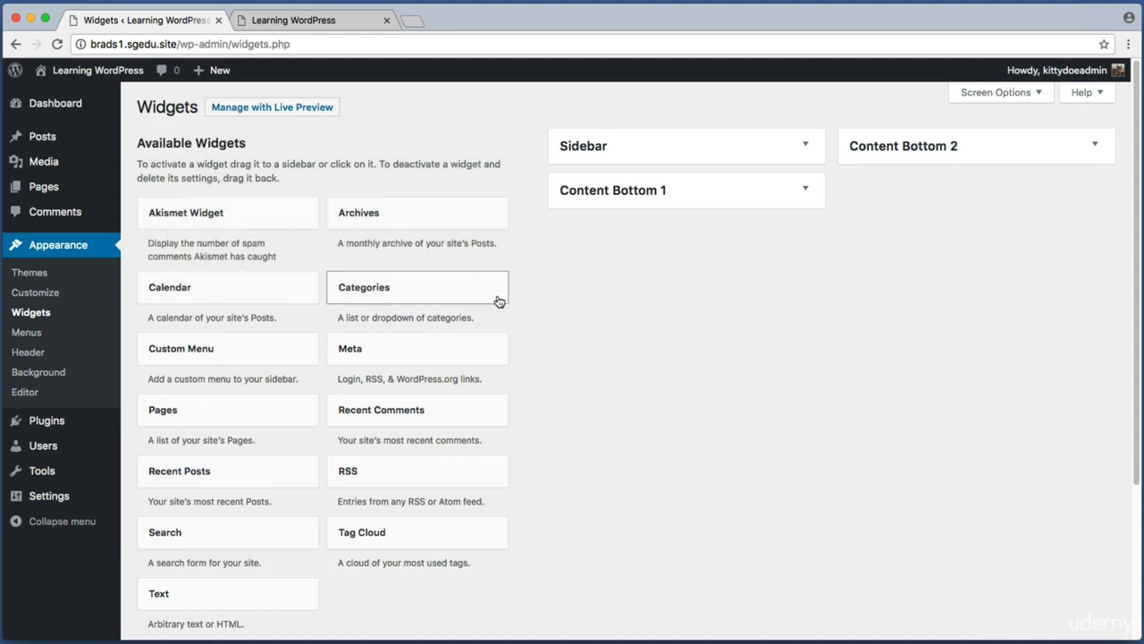
pyautogui.press('super+shift+4')
pyautogui.moveTo(560, 97); pyautogui.dragTo(1122, 293)
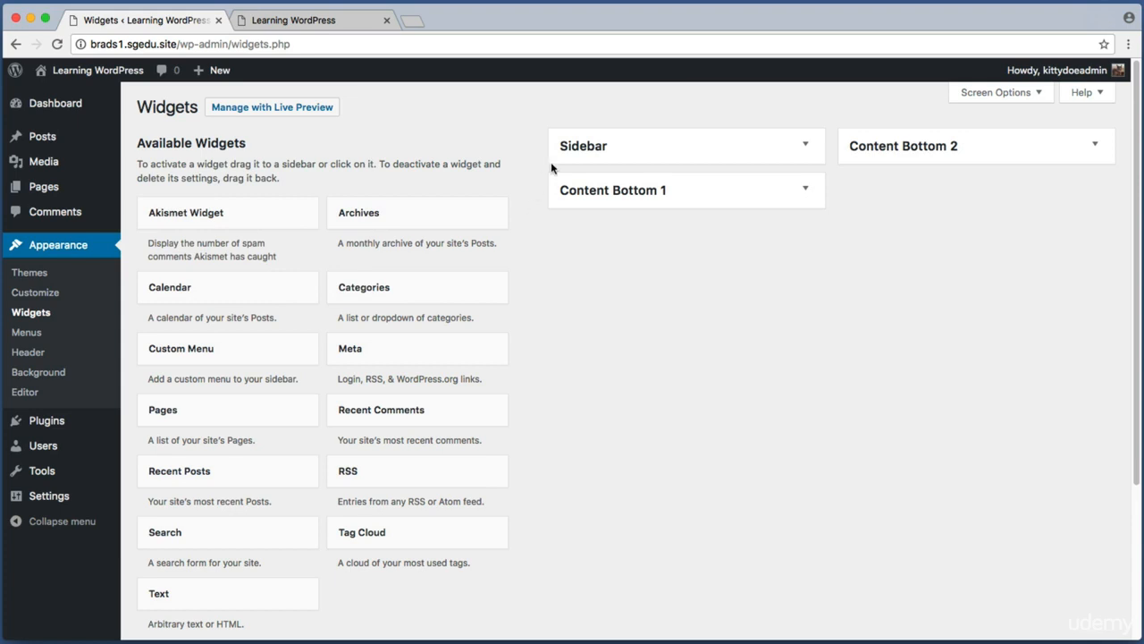
# Step: Expand the Sidebar widget area to list its widgets
pyautogui.click(579, 156)
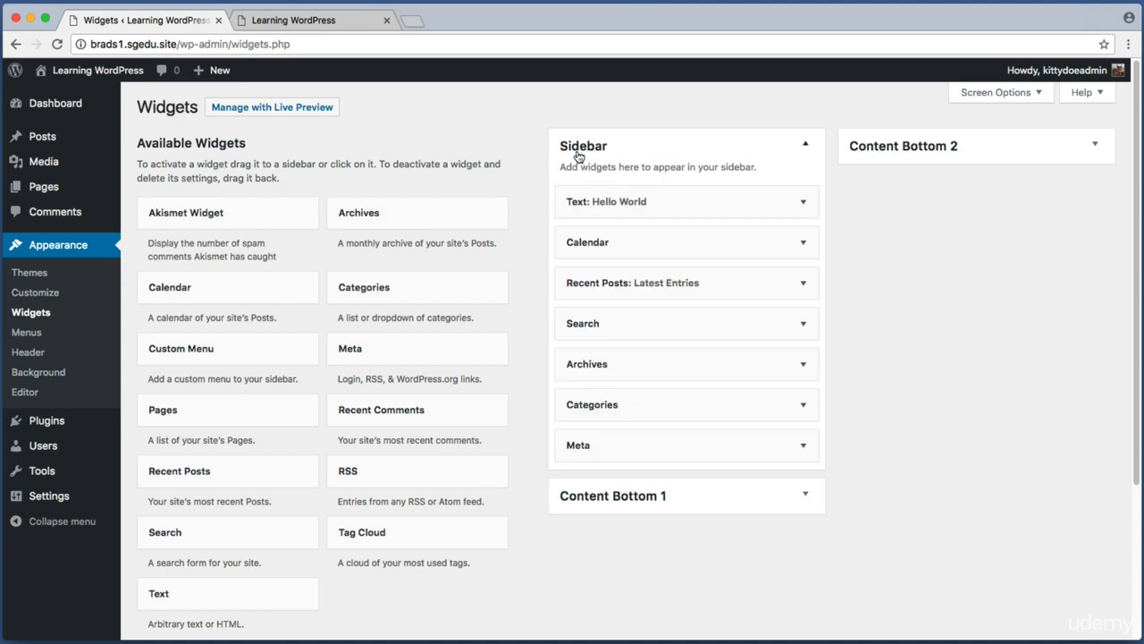
pyautogui.press('super+shift+4')
pyautogui.moveTo(549, 383); pyautogui.dragTo(851, 435)
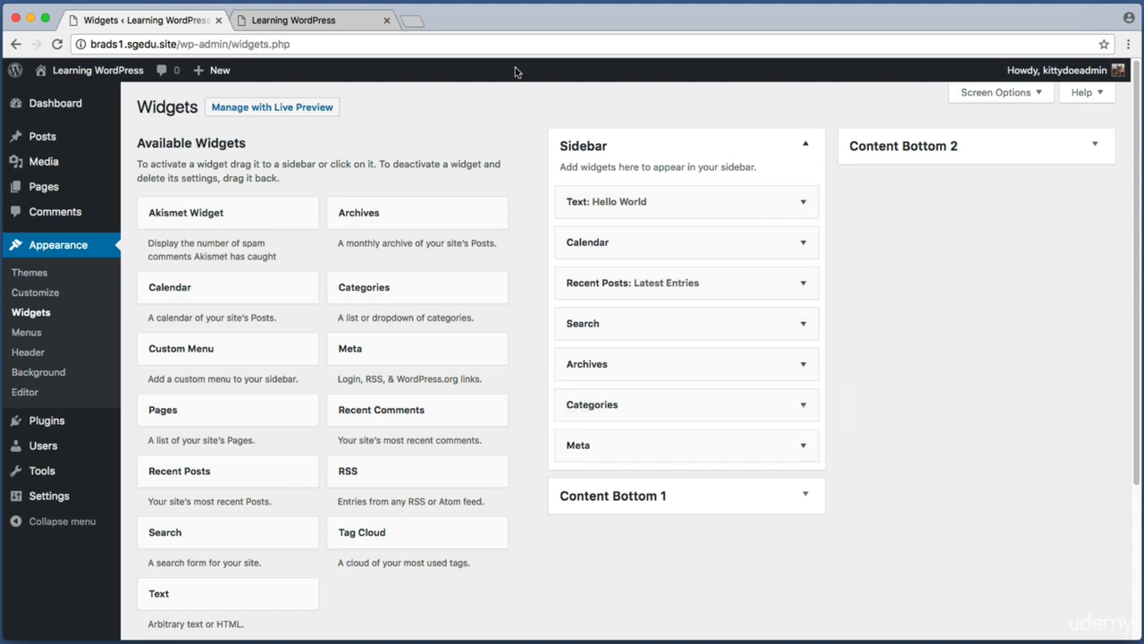
# Step: Locate the Categories widget in the live site's sidebar
pyautogui.click(297, 15)
pyautogui.scroll(1, 626, 321)
pyautogui.press('super+shift+4')
pyautogui.moveTo(742, 332); pyautogui.dragTo(1052, 480)
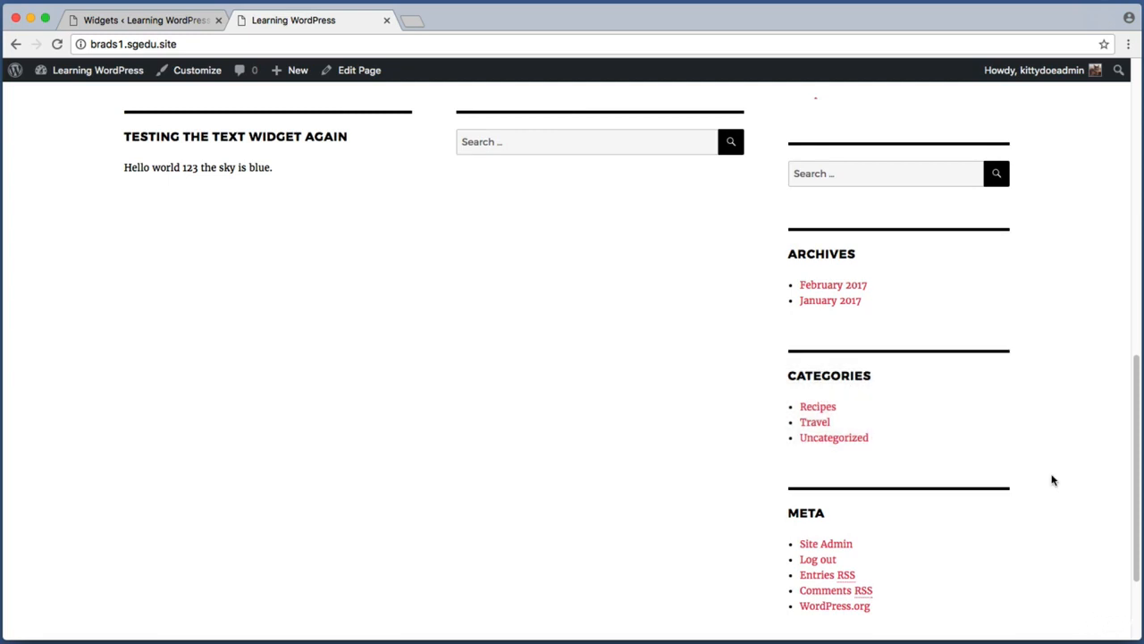
pyautogui.press('super+shift+4')
pyautogui.moveTo(773, 360); pyautogui.dragTo(916, 466)
pyautogui.press('super+shift+4')
pyautogui.moveTo(770, 357); pyautogui.dragTo(934, 461)
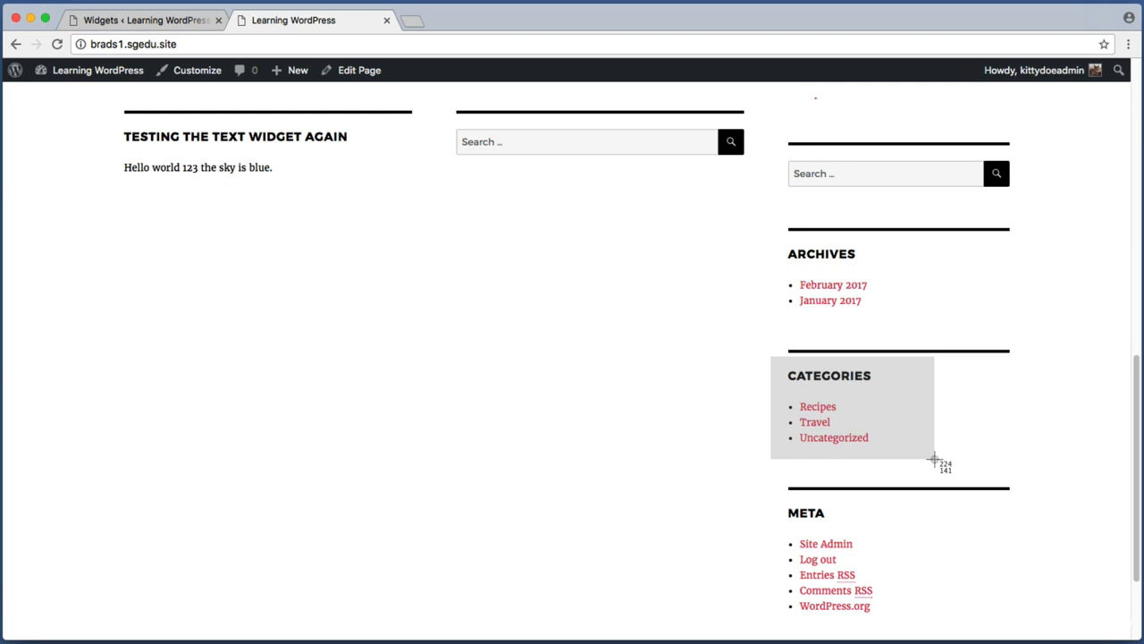
pyautogui.moveTo(934, 460); pyautogui.dragTo(935, 462)
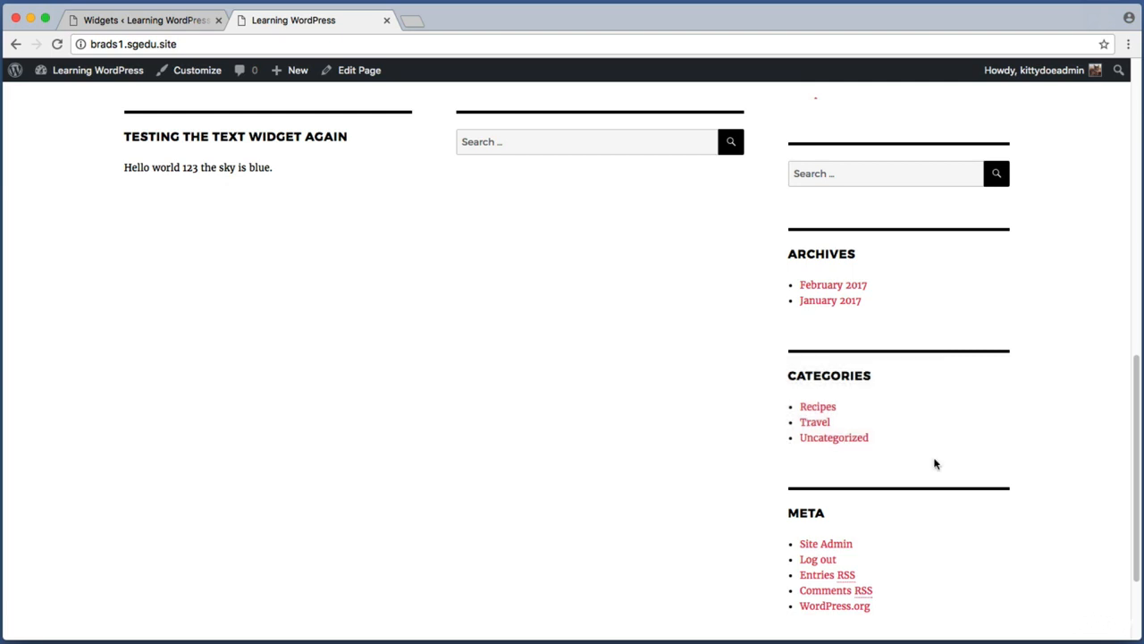
pyautogui.press('super+shift+4')
pyautogui.moveTo(774, 396); pyautogui.dragTo(882, 414)
pyautogui.press('super+shift+4')
pyautogui.moveTo(762, 361); pyautogui.dragTo(948, 463)
# Step: Back on the widgets screen, delete the Categories widget from the Sidebar
pyautogui.click(135, 20)
pyautogui.press('super+shift+4')
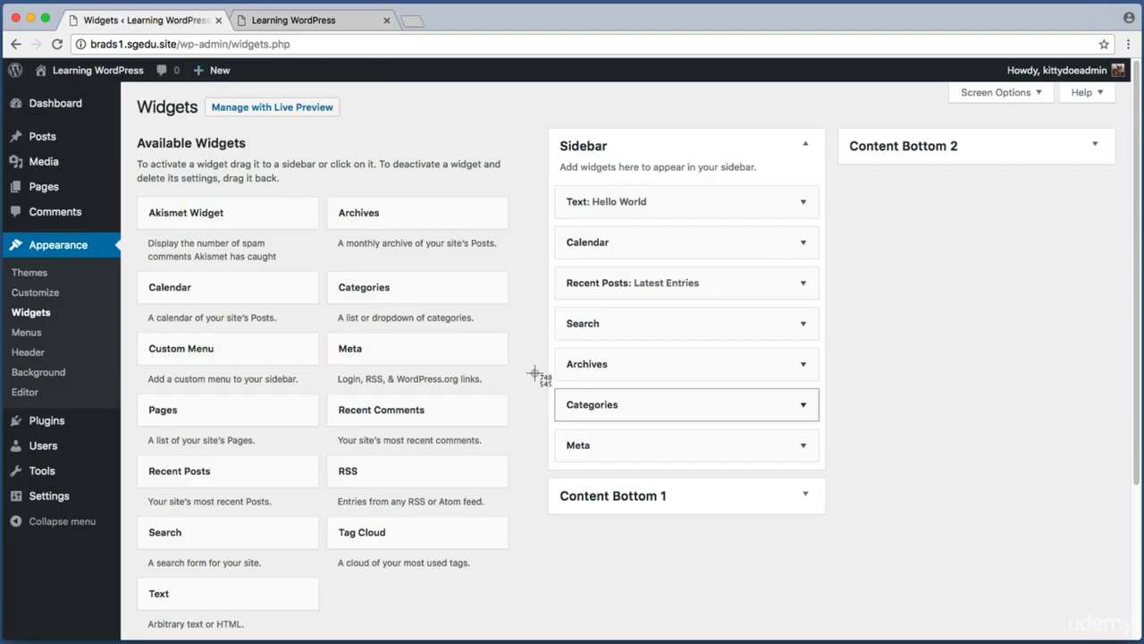
pyautogui.moveTo(536, 373); pyautogui.dragTo(837, 435)
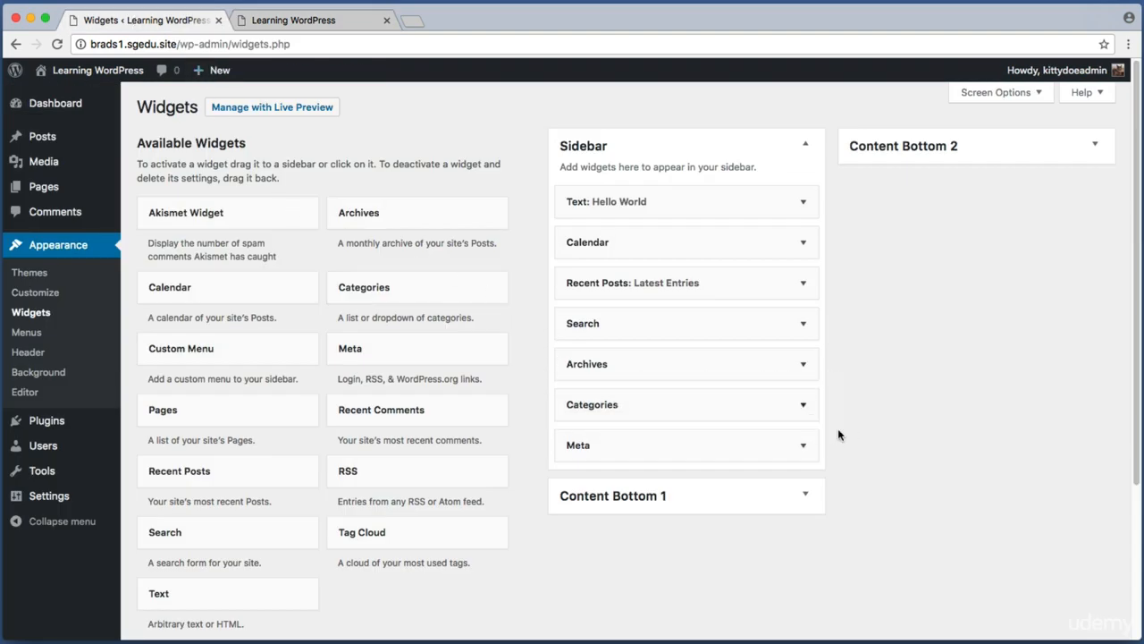
pyautogui.click(779, 409)
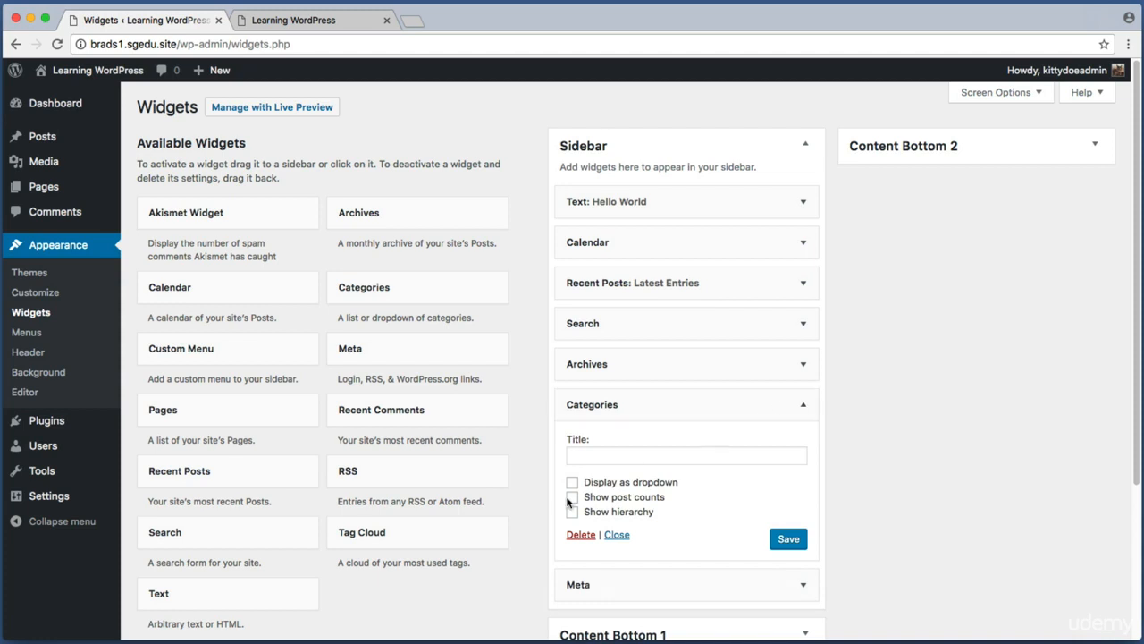
pyautogui.press('super+shift+4')
pyautogui.moveTo(558, 527); pyautogui.dragTo(598, 544)
pyautogui.click(581, 535)
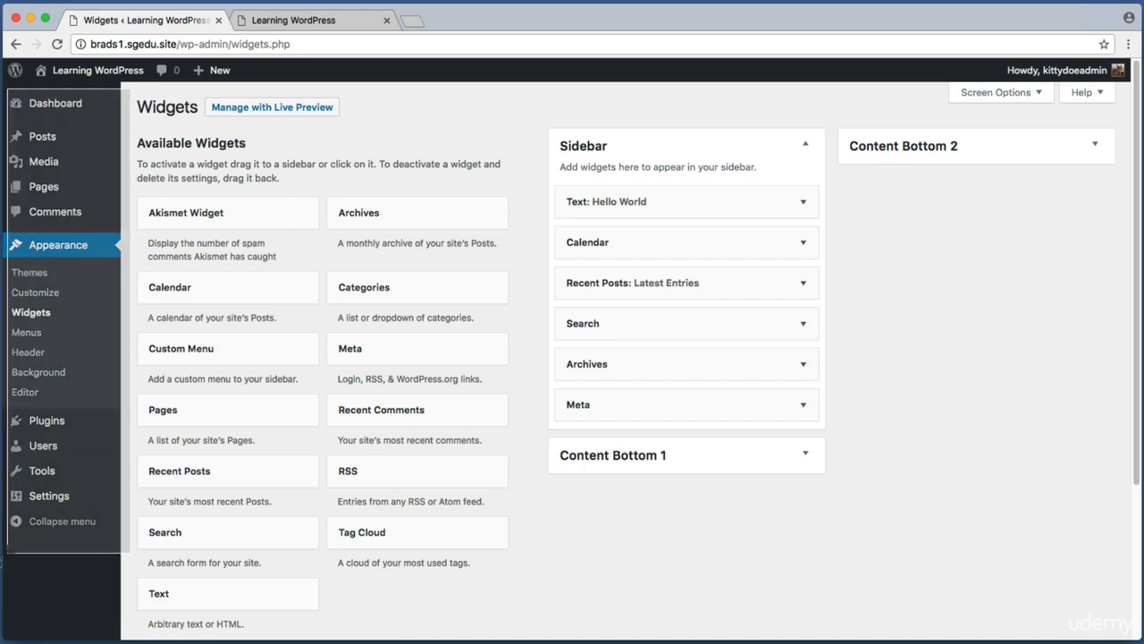
# Step: Open the Add Plugins page and search for category posts
pyautogui.moveTo(40, 422)
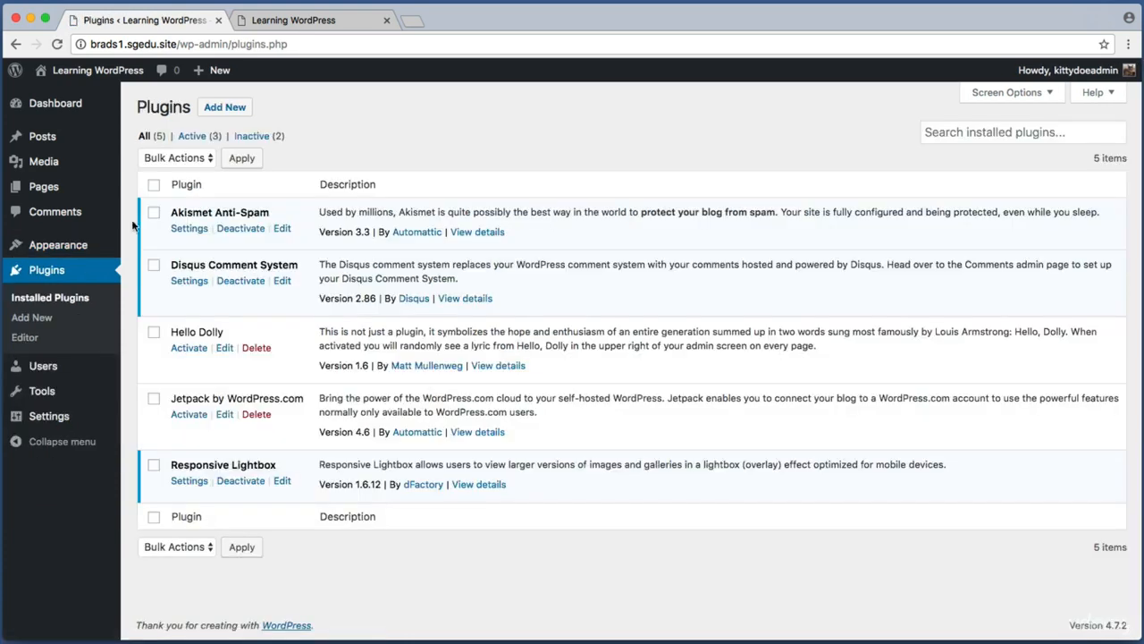
pyautogui.press('super+shift+4')
pyautogui.moveTo(190, 88); pyautogui.dragTo(306, 122)
pyautogui.click(214, 105)
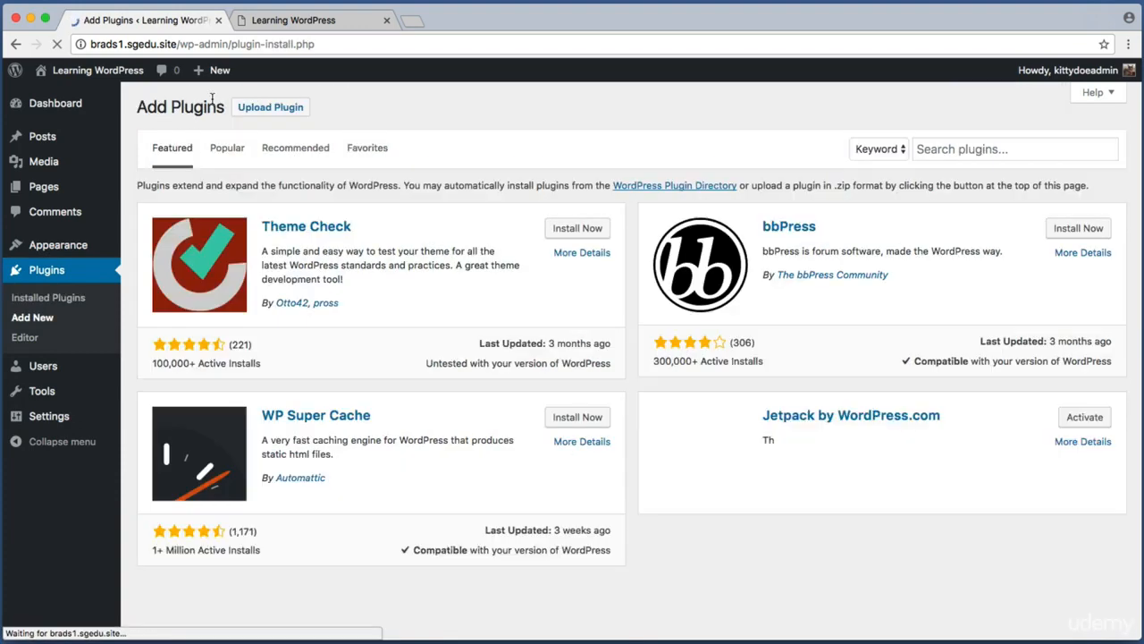
pyautogui.press('super+shift+4')
pyautogui.moveTo(883, 116); pyautogui.dragTo(1135, 195)
pyautogui.click(1059, 148)
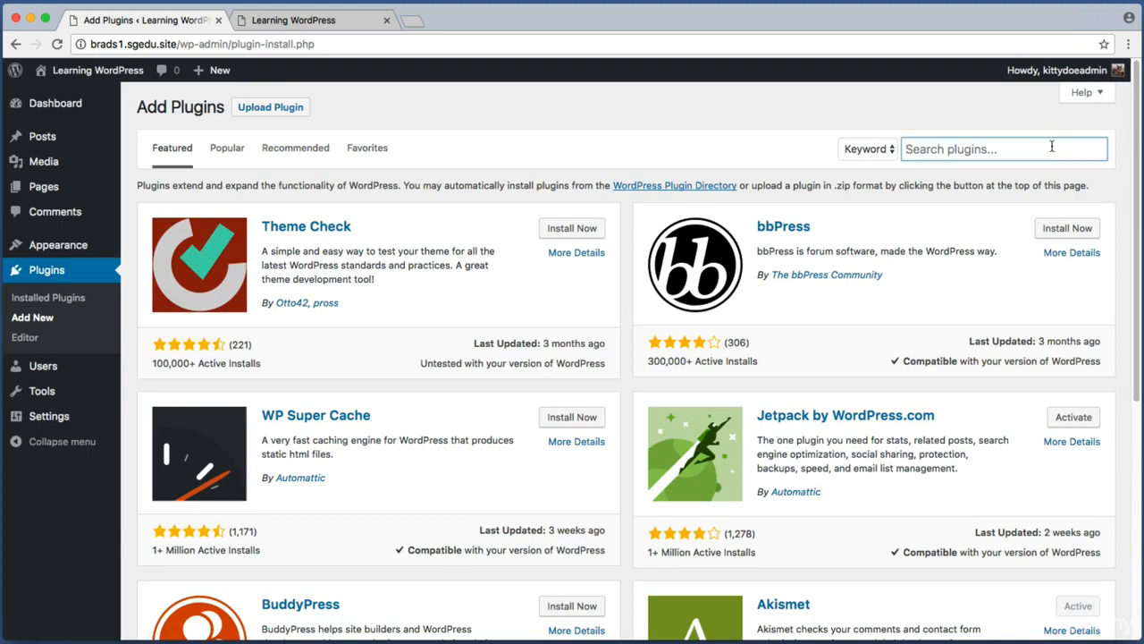
pyautogui.write('category posts')
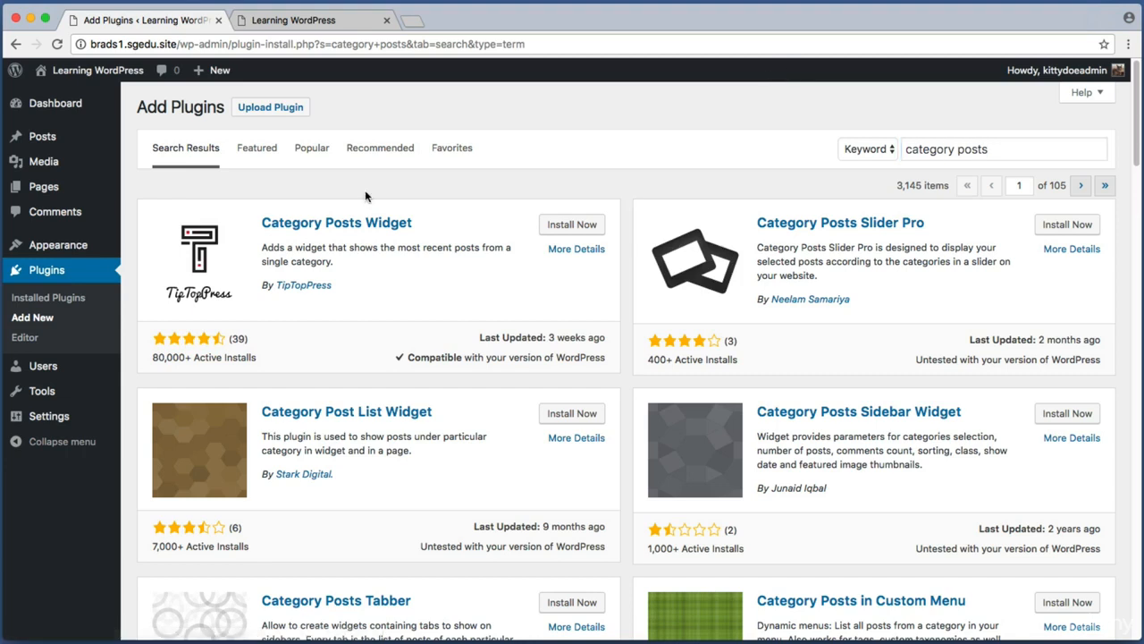
# Step: Examine the Category Posts Widget entry in the search results
pyautogui.press('super+shift+4')
pyautogui.moveTo(132, 182); pyautogui.dragTo(623, 387)
pyautogui.press('super+shift+4')
pyautogui.moveTo(258, 211); pyautogui.dragTo(427, 236)
pyautogui.press('super+shift+4')
pyautogui.moveTo(257, 270); pyautogui.dragTo(369, 298)
pyautogui.press('super+shift+4')
pyautogui.moveTo(147, 347); pyautogui.dragTo(254, 357)
pyautogui.press('super+shift+4')
pyautogui.moveTo(522, 204); pyautogui.dragTo(608, 251)
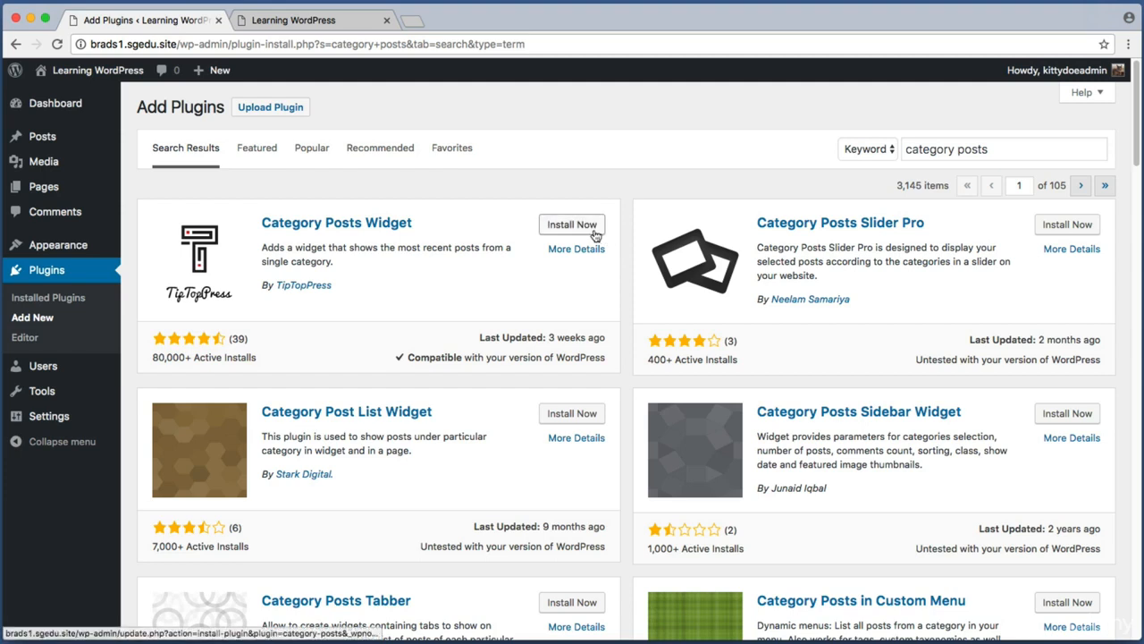
# Step: Install and activate the Category Posts Widget plugin
pyautogui.click(594, 235)
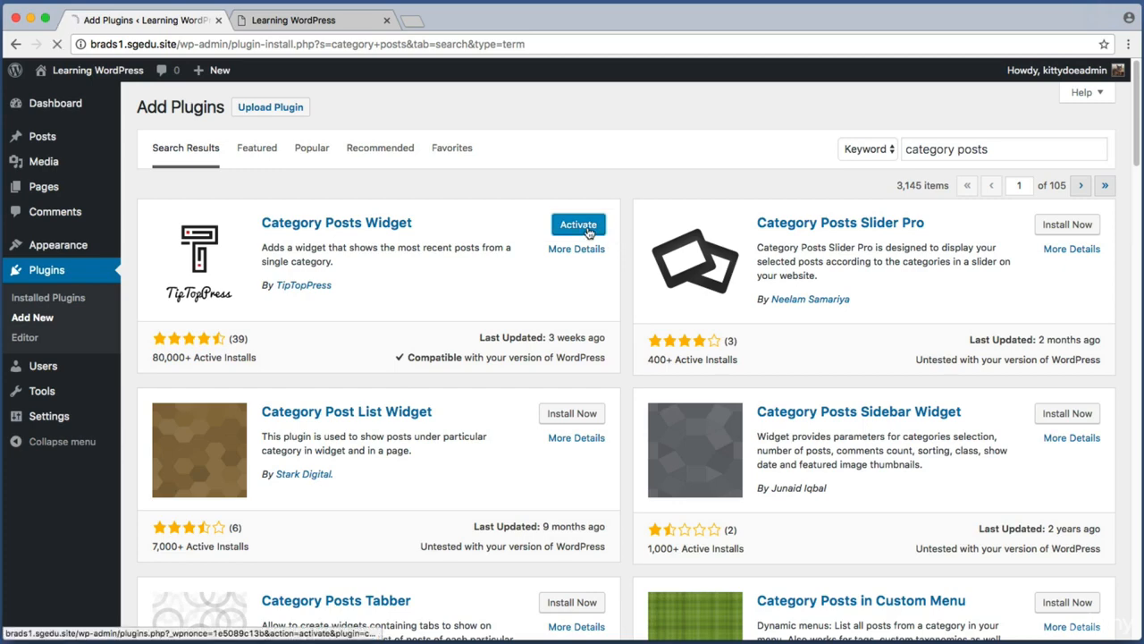
pyautogui.click(589, 233)
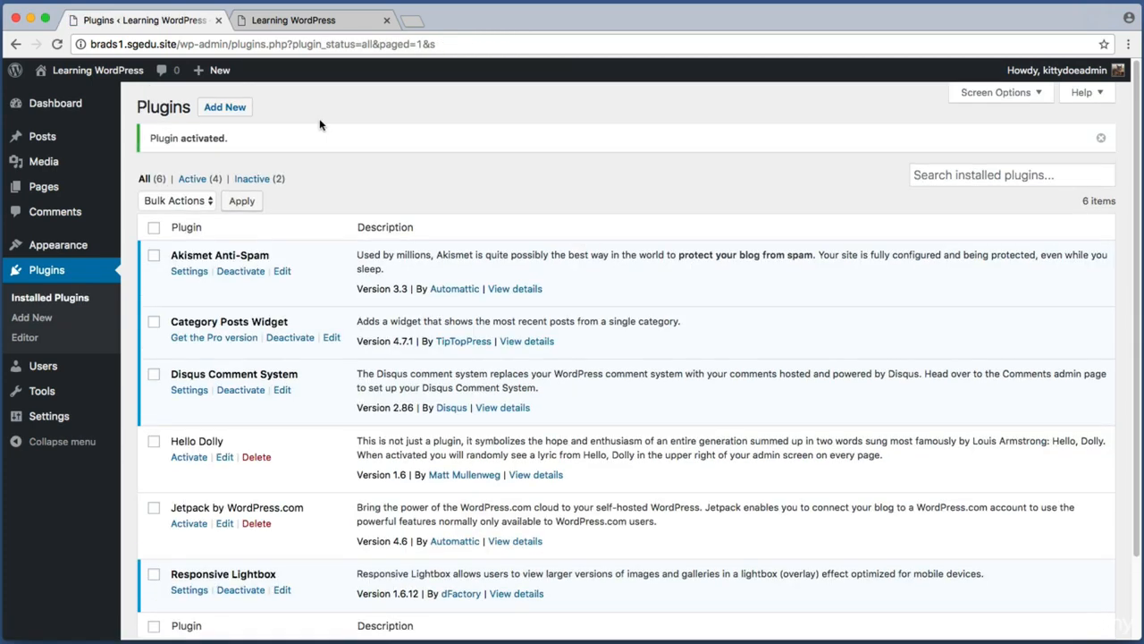
pyautogui.press('super+shift+4')
pyautogui.moveTo(124, 118); pyautogui.dragTo(304, 156)
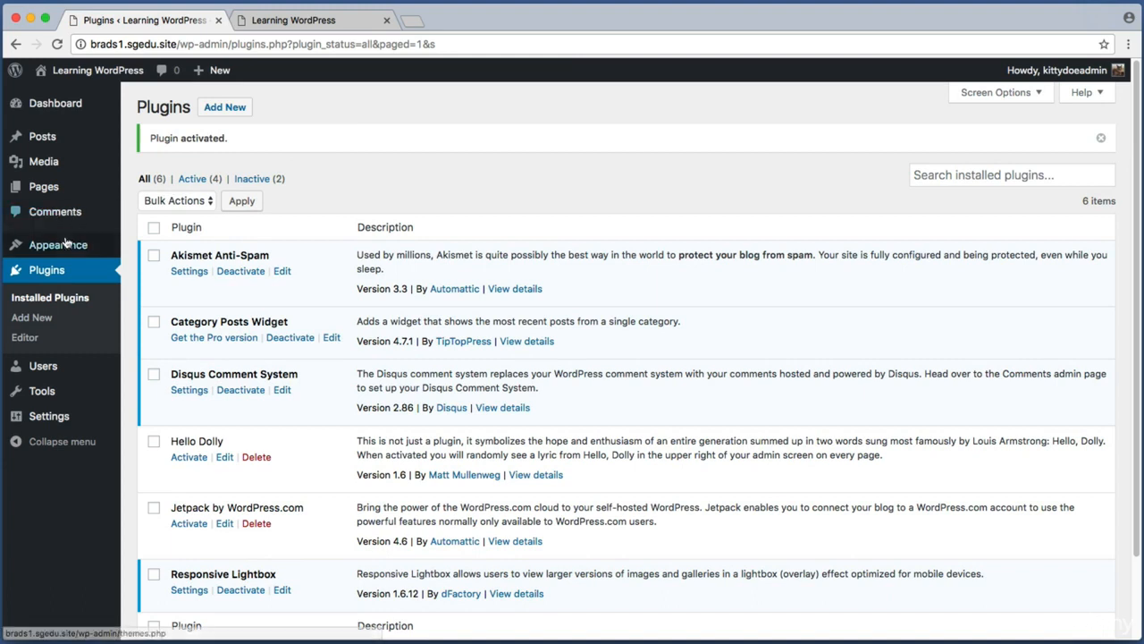
# Step: Open the widgets screen and add a Category Posts widget to the Sidebar below Calendar
pyautogui.moveTo(73, 247)
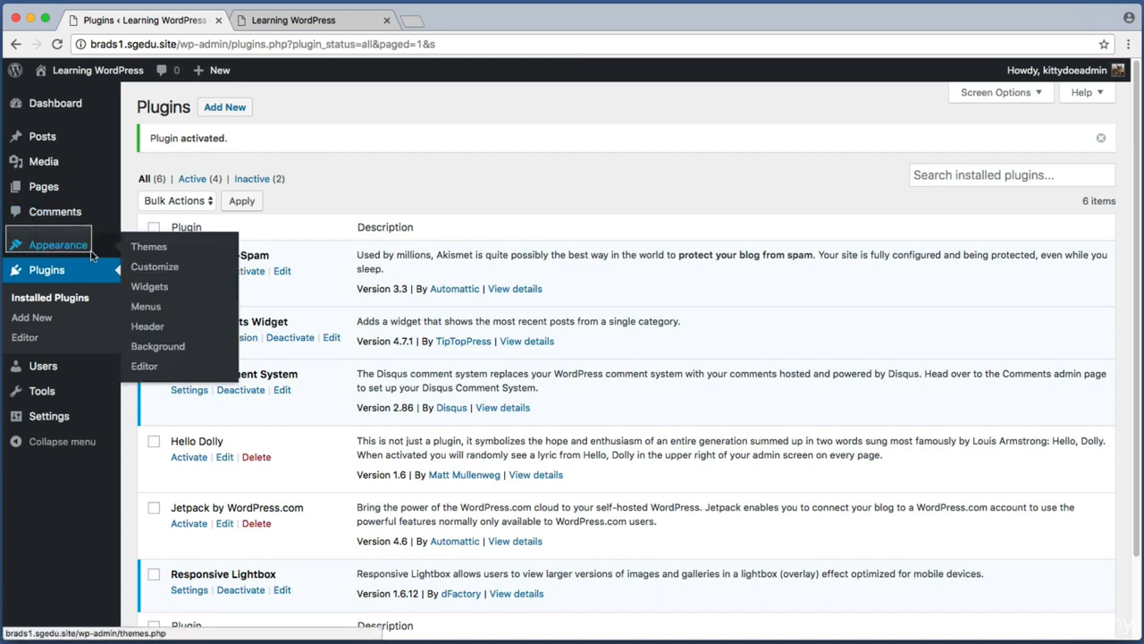
pyautogui.click(166, 289)
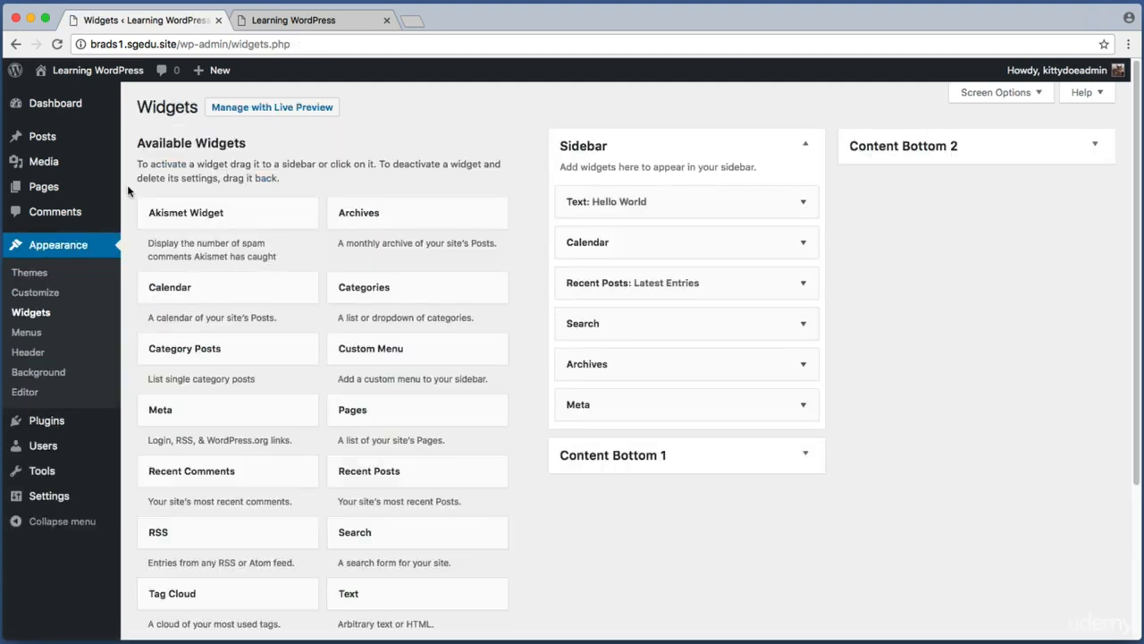
pyautogui.press('super+shift+4')
pyautogui.moveTo(136, 146); pyautogui.dragTo(536, 549)
pyautogui.press('super+shift+4')
pyautogui.moveTo(131, 326); pyautogui.dragTo(318, 374)
pyautogui.moveTo(207, 354); pyautogui.dragTo(639, 285)
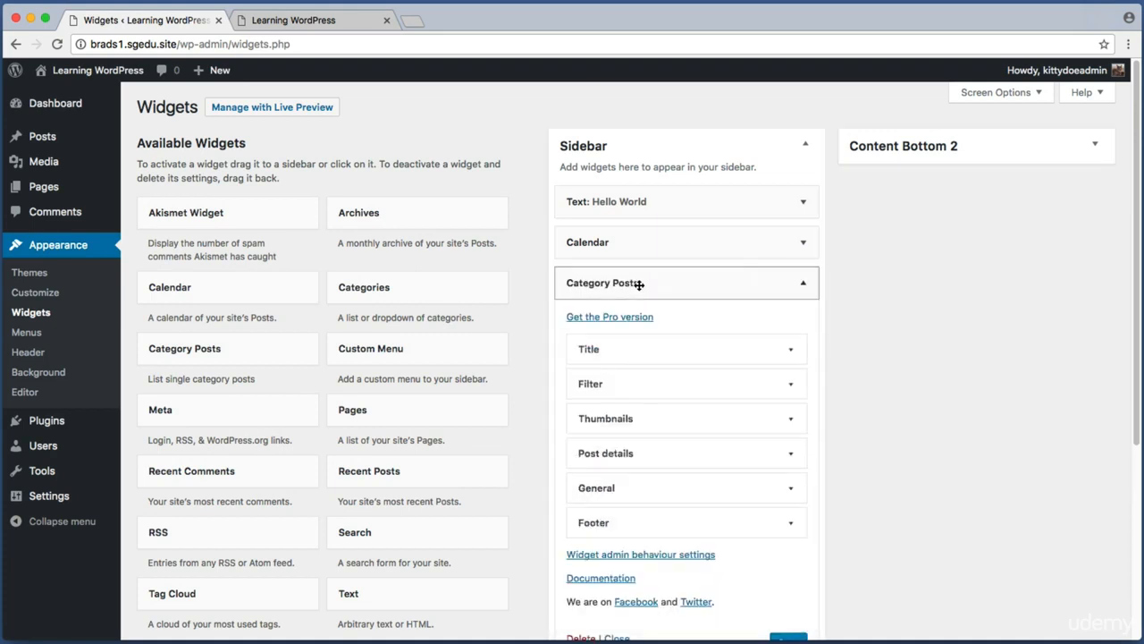
# Step: Title the new Category Posts widget "Latest Recipes"
pyautogui.press('super+shift+4')
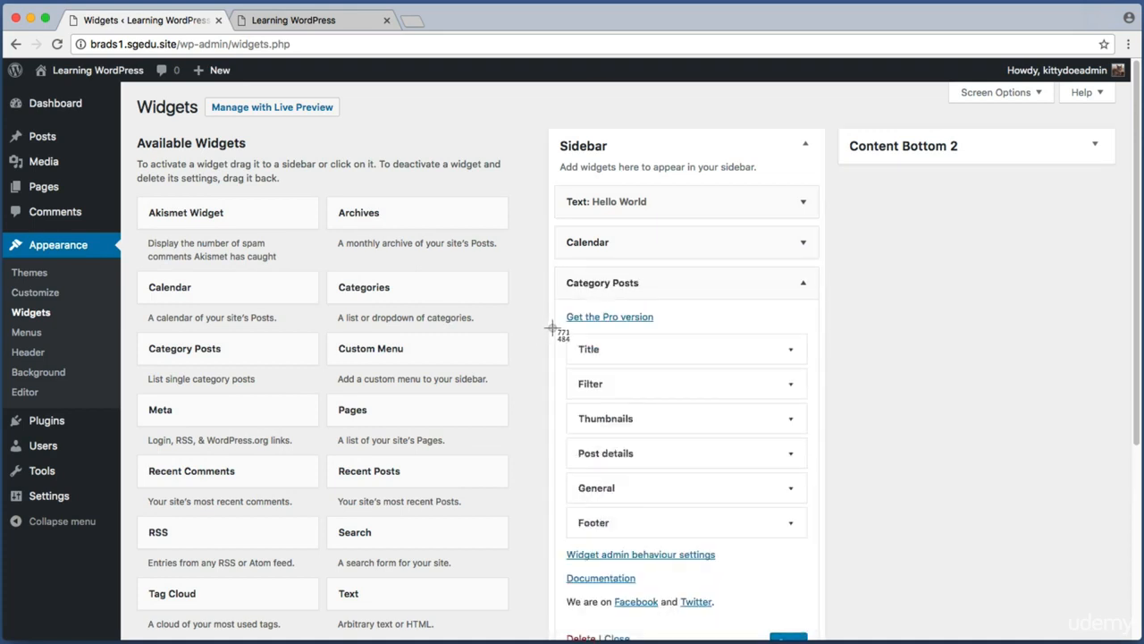
pyautogui.moveTo(565, 331); pyautogui.dragTo(818, 507)
pyautogui.press('super+shift+4')
pyautogui.moveTo(556, 329); pyautogui.dragTo(839, 386)
pyautogui.click(793, 353)
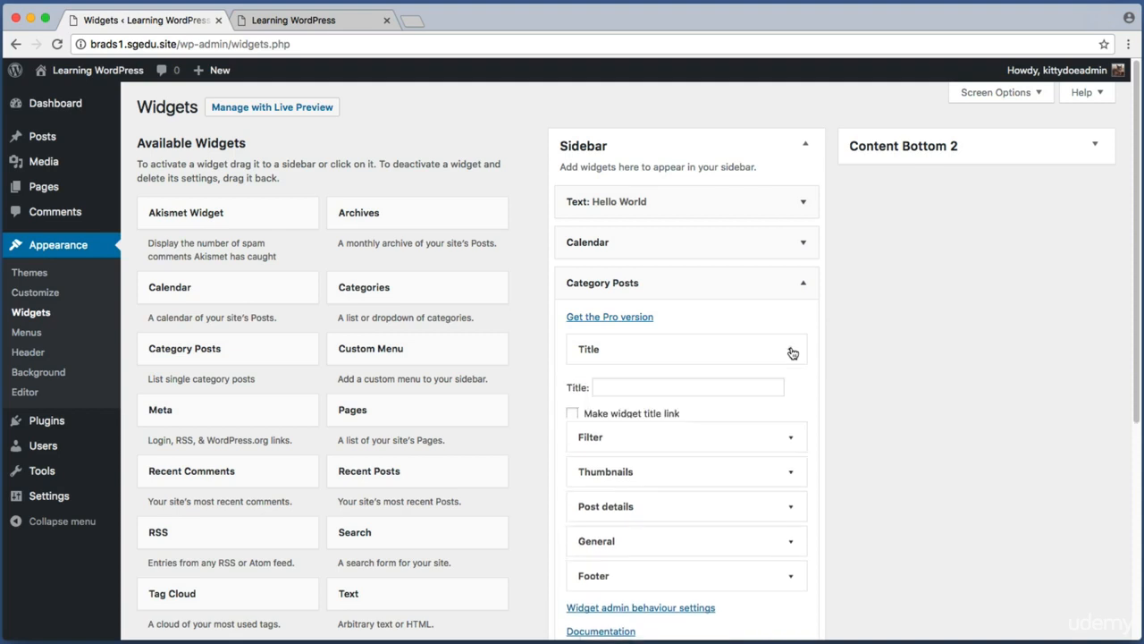
pyautogui.click(633, 389)
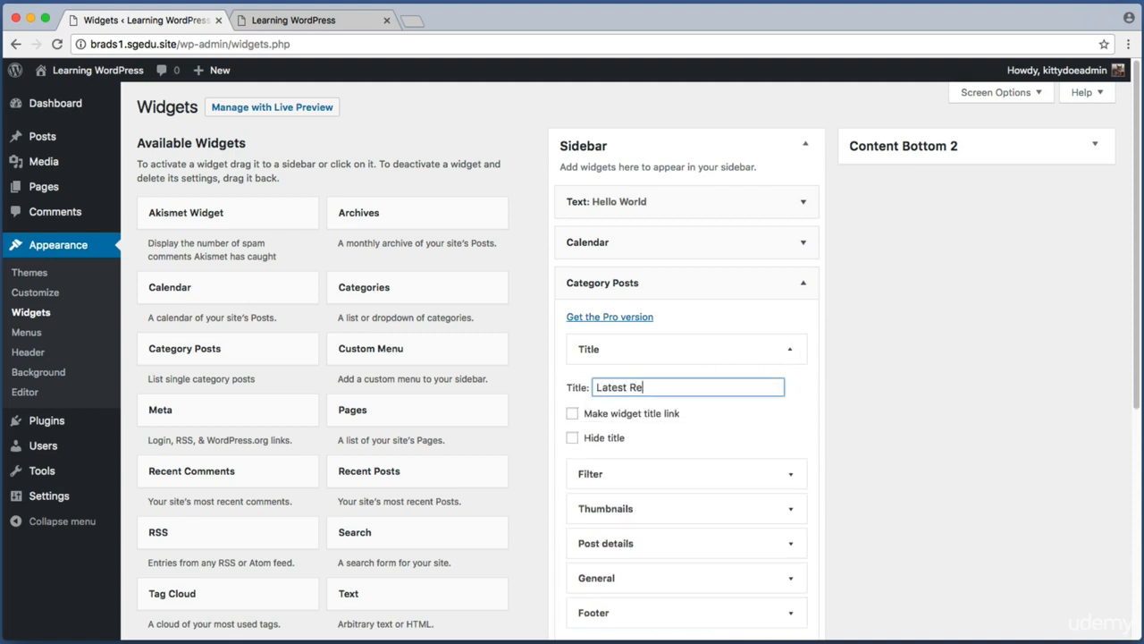
pyautogui.scroll(-1, 637, 379)
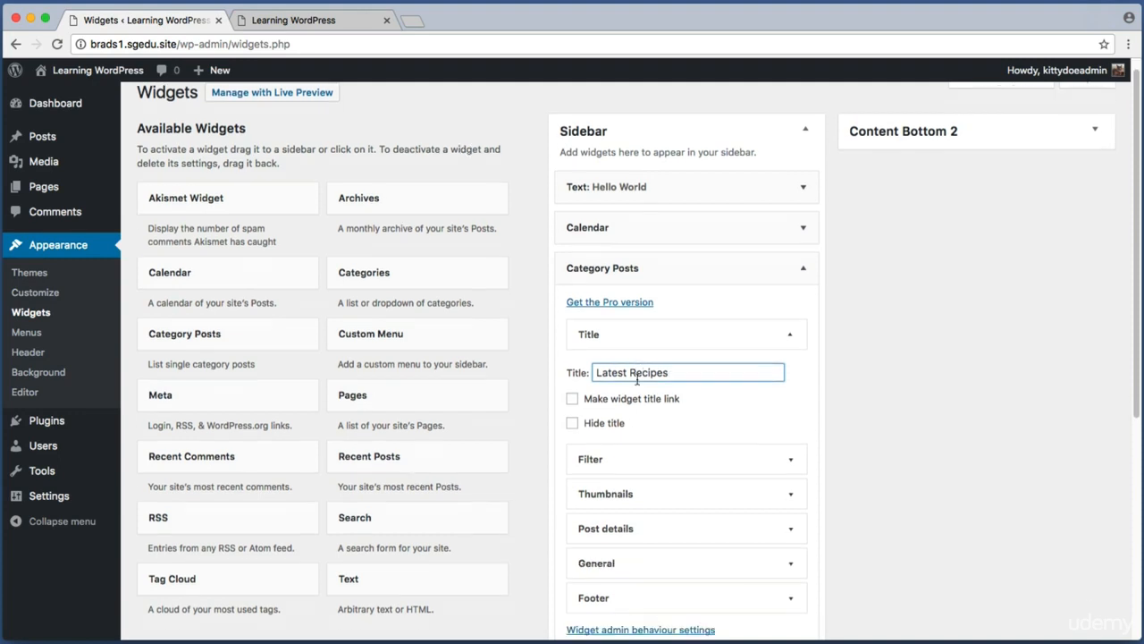
pyautogui.press('super+shift+4')
pyautogui.moveTo(556, 429); pyautogui.dragTo(824, 461)
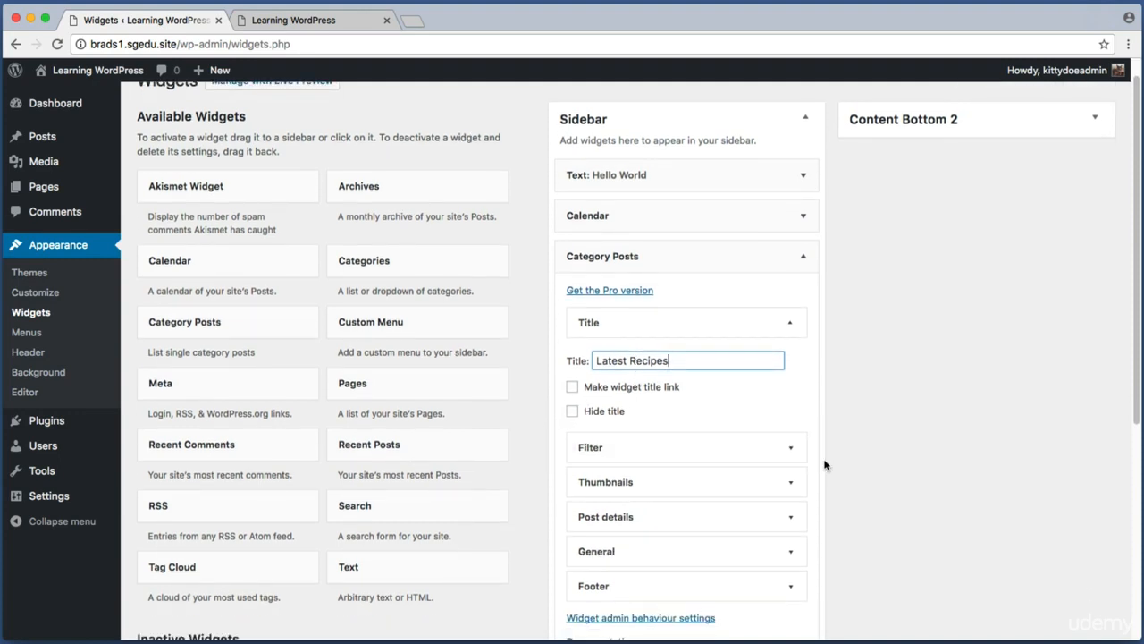
# Step: Filter the widget to the Recipes category and set the number of posts to show to 5
pyautogui.click(790, 449)
pyautogui.press('super+shift+4')
pyautogui.moveTo(549, 466); pyautogui.dragTo(724, 505)
pyautogui.click(679, 484)
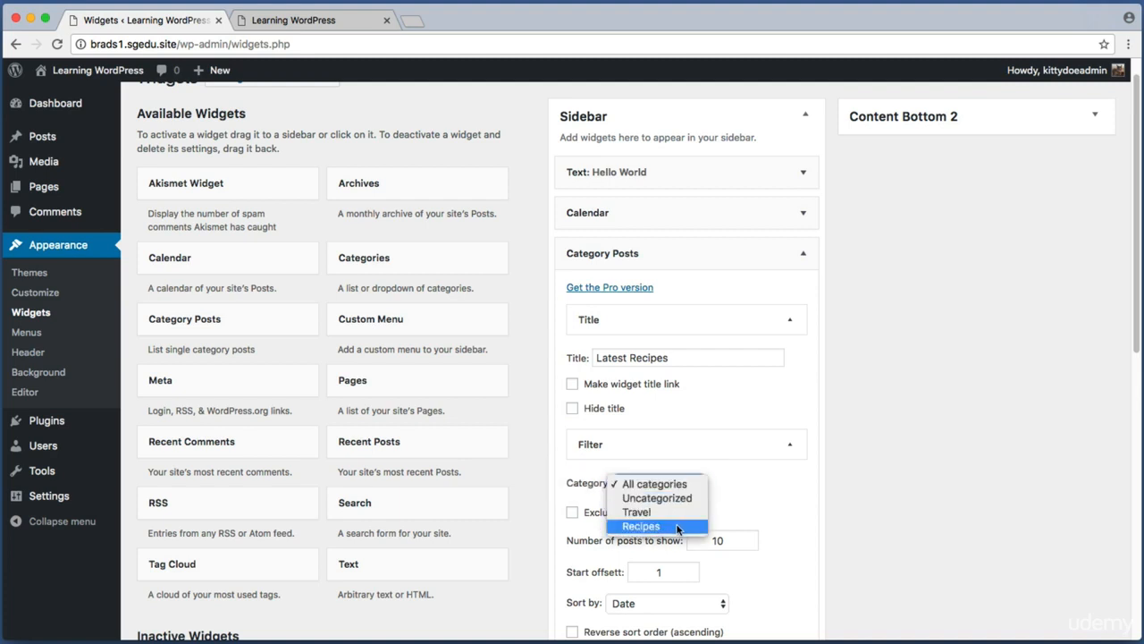
pyautogui.click(677, 526)
pyautogui.press('super+shift+4')
pyautogui.moveTo(554, 521); pyautogui.dragTo(781, 555)
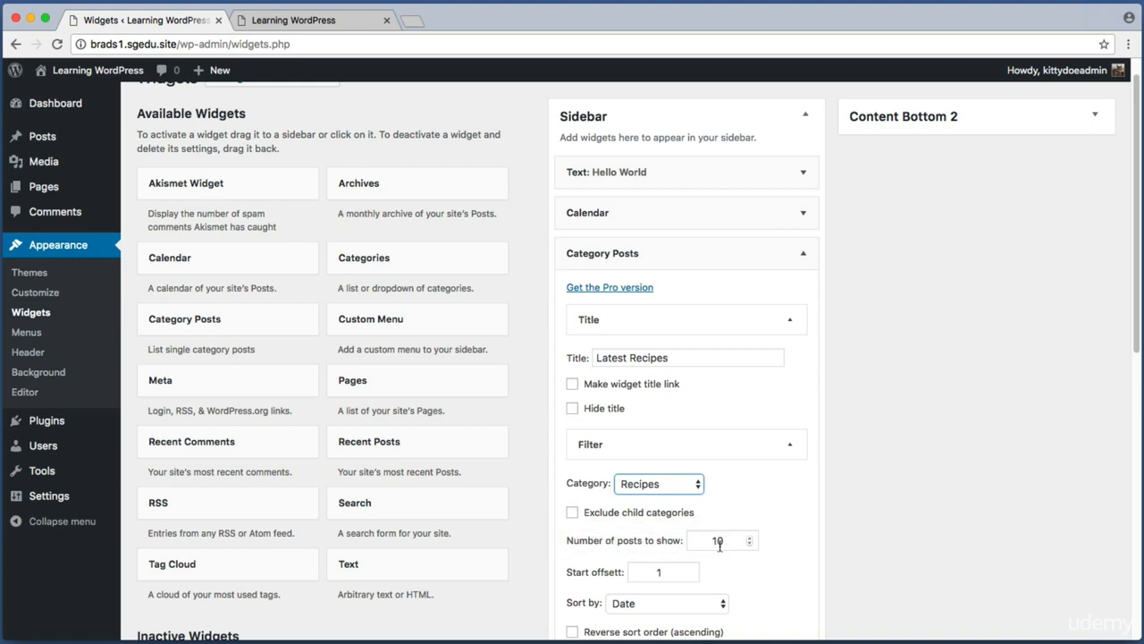
pyautogui.doubleClick(725, 542)
pyautogui.write('5')
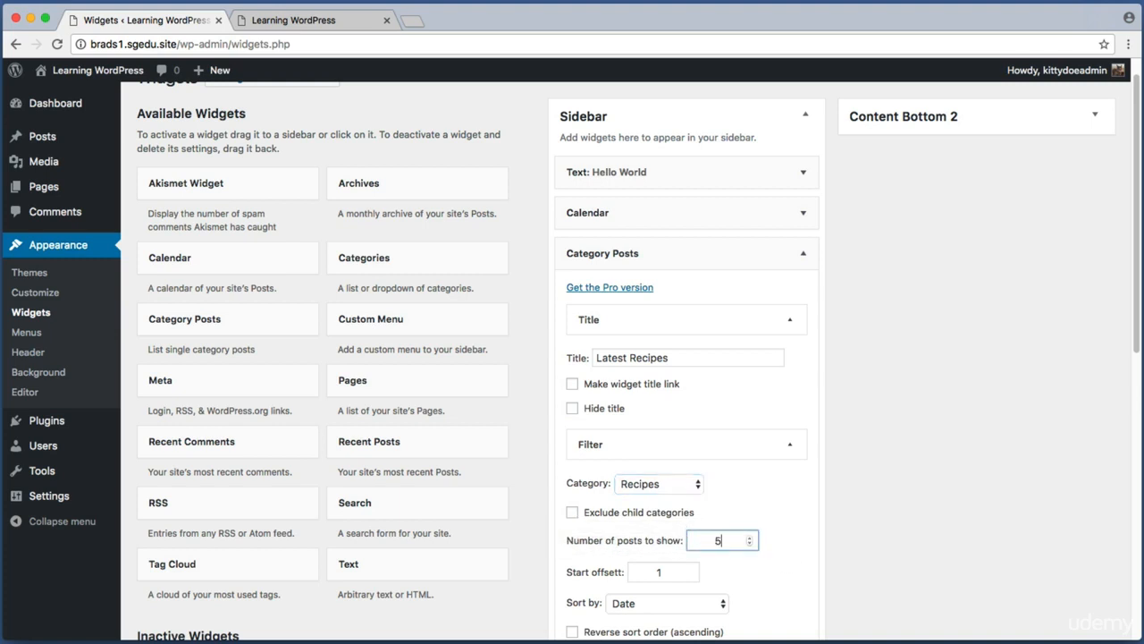
pyautogui.click(934, 480)
# Step: Save the Category Posts widget settings
pyautogui.scroll(-1, 934, 480)
pyautogui.scroll(-5, 934, 480)
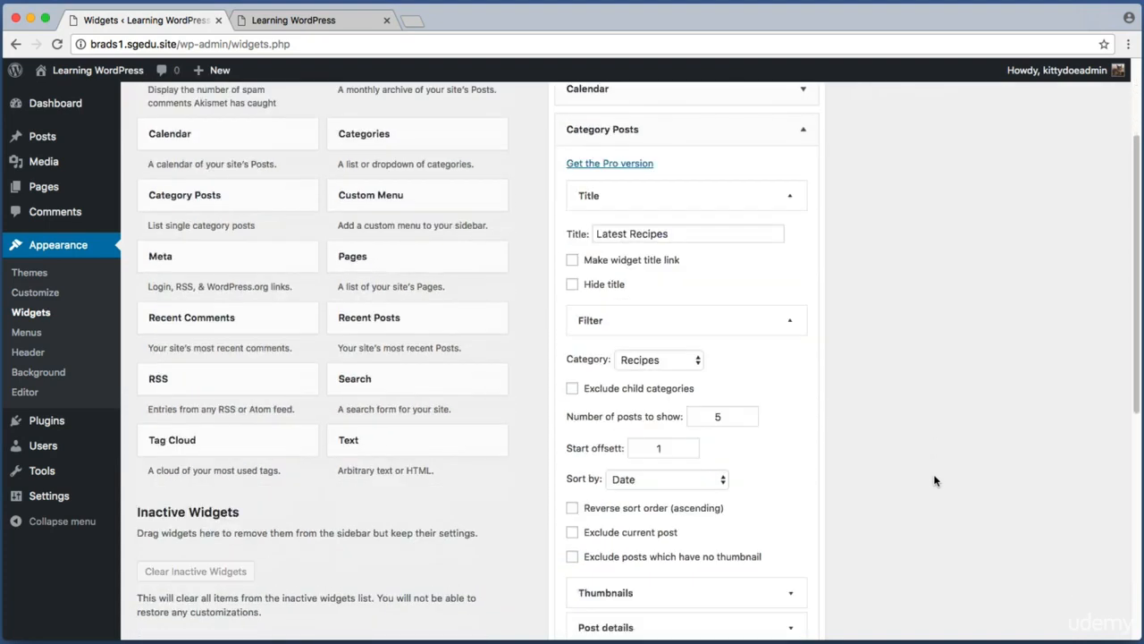
pyautogui.scroll(-4, 934, 480)
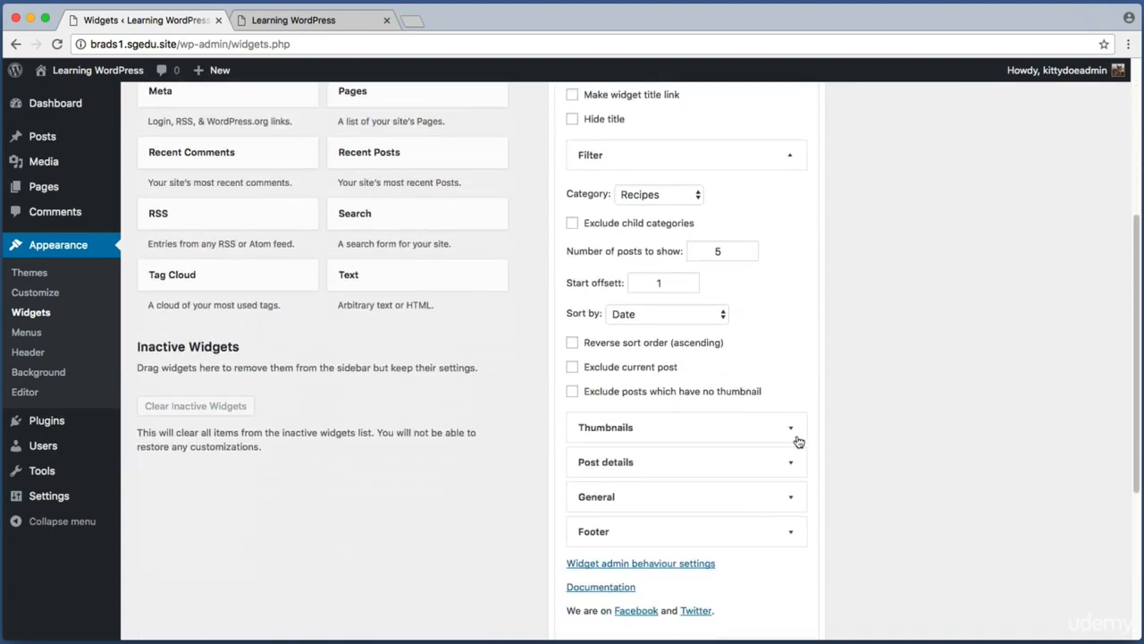
pyautogui.press('super+shift+4')
pyautogui.moveTo(553, 410); pyautogui.dragTo(822, 549)
pyautogui.scroll(-4, 842, 493)
pyautogui.press('super+shift+4')
pyautogui.moveTo(753, 471); pyautogui.dragTo(837, 516)
pyautogui.click(801, 502)
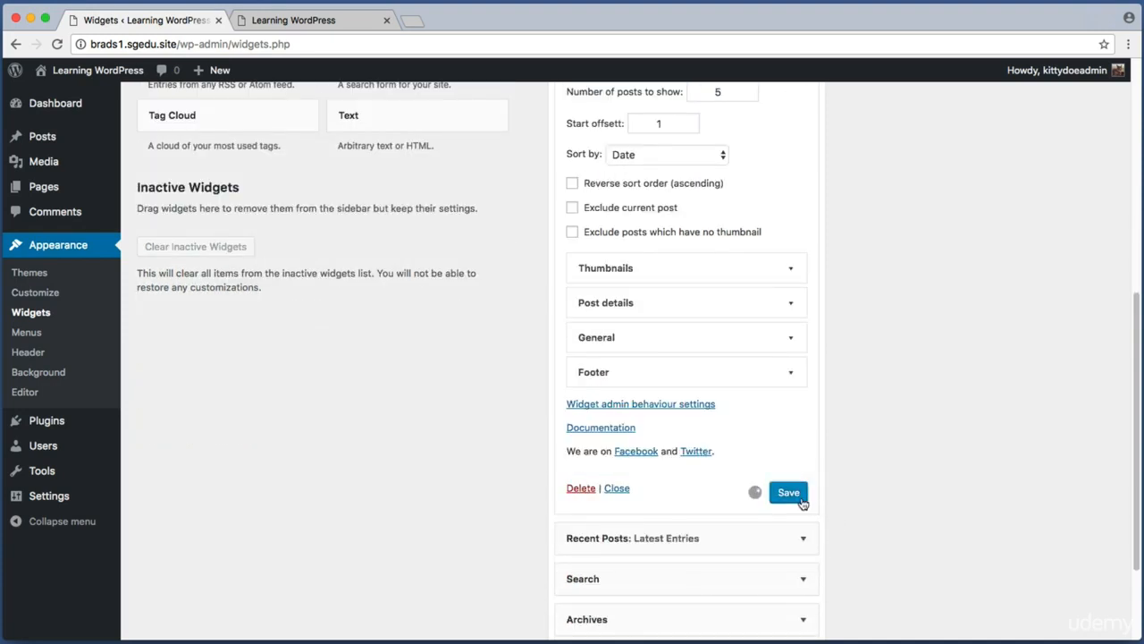
# Step: Switch to the live site tab and check the Latest Recipes list in the sidebar
pyautogui.click(275, 18)
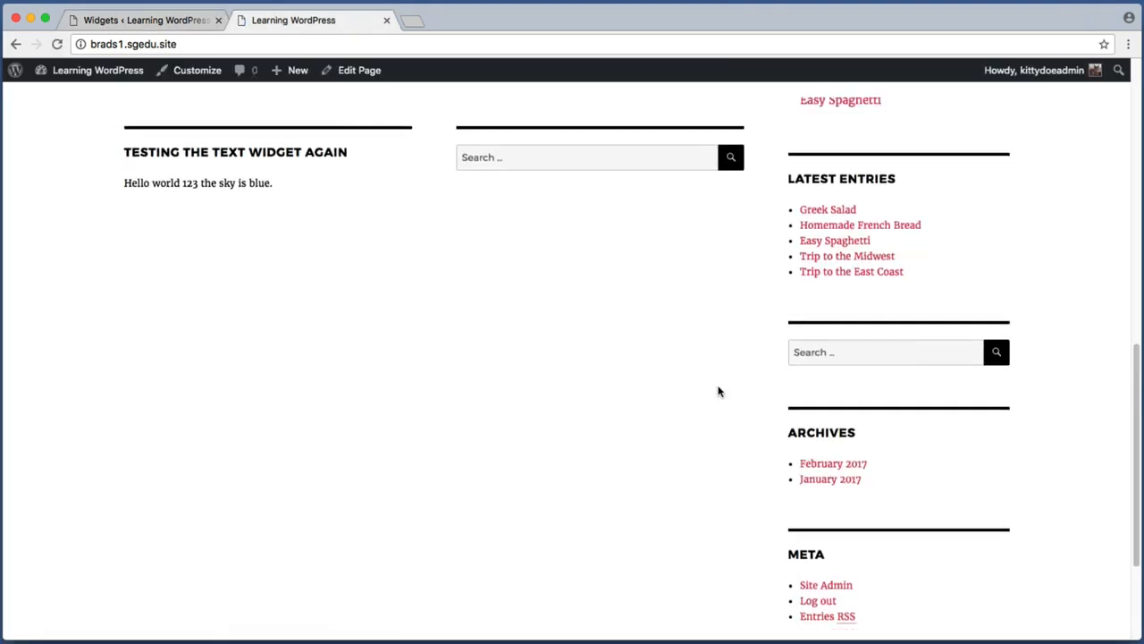
pyautogui.scroll(3, 718, 391)
pyautogui.scroll(2, 718, 390)
pyautogui.press('super+shift+4')
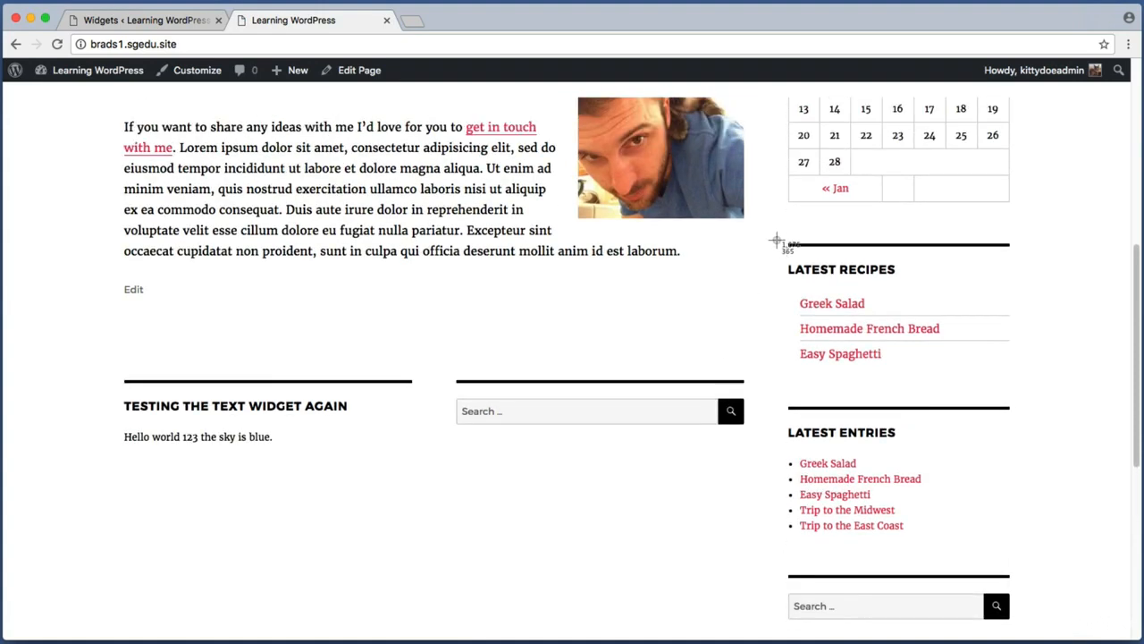
pyautogui.moveTo(778, 241); pyautogui.dragTo(1060, 387)
pyautogui.press('Escape')
pyautogui.press('super+shift+4')
pyautogui.moveTo(794, 287); pyautogui.dragTo(988, 375)
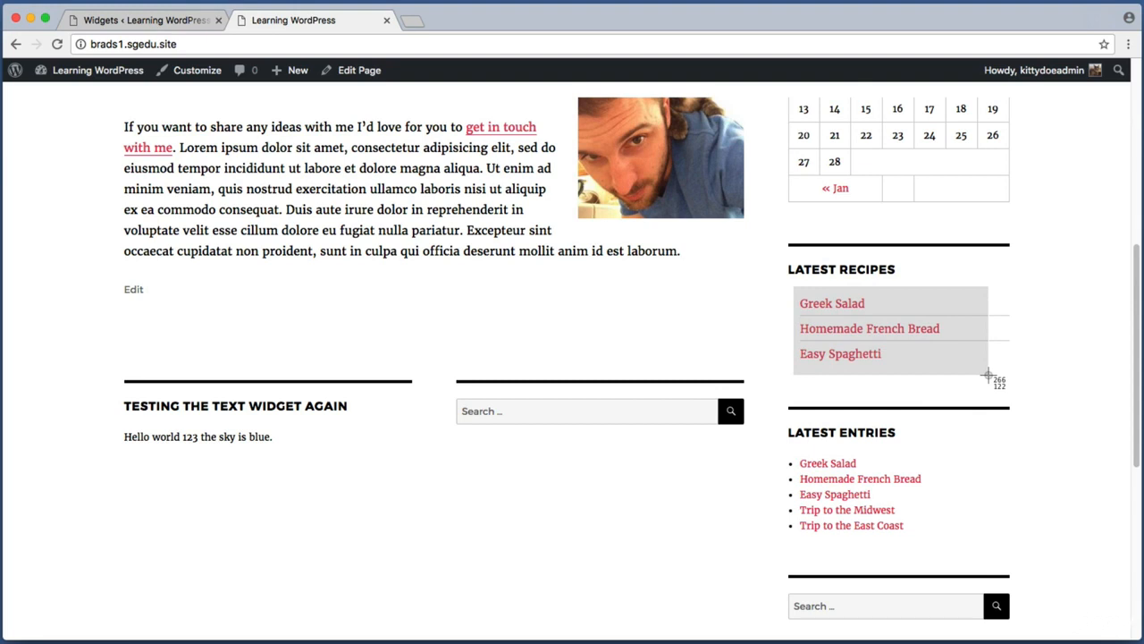
pyautogui.moveTo(988, 376); pyautogui.dragTo(988, 376)
pyautogui.press('super+shift+4')
pyautogui.moveTo(785, 281); pyautogui.dragTo(973, 403)
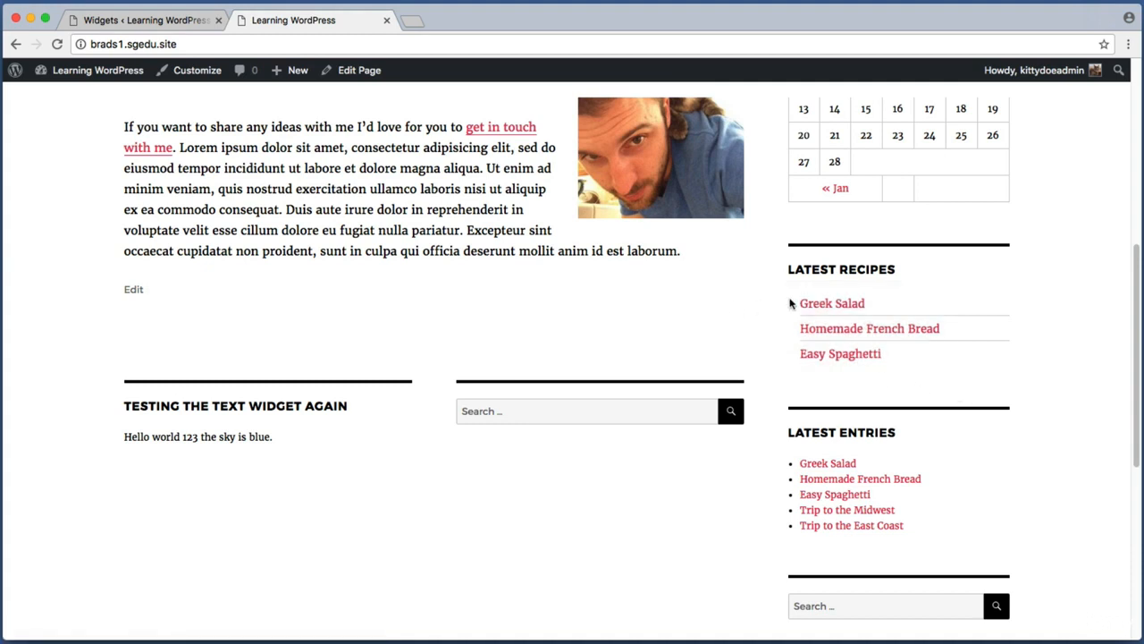
# Step: Open the Homemade French Bread post from the Latest Recipes list and examine its sidebar
pyautogui.click(840, 331)
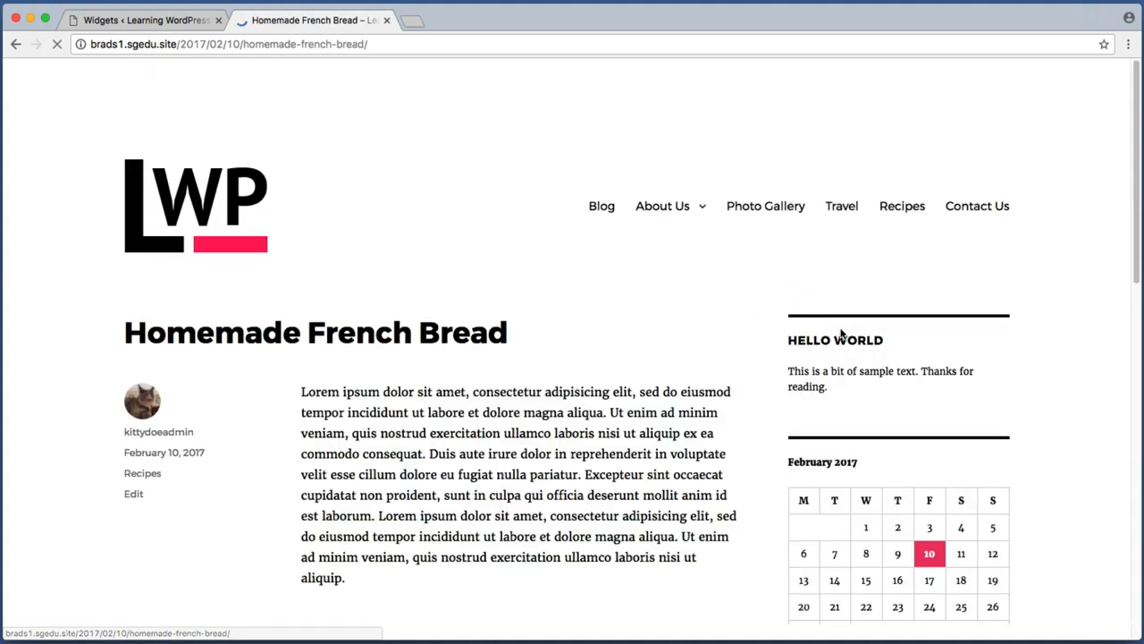
pyautogui.press('super+shift+4')
pyautogui.moveTo(98, 298); pyautogui.dragTo(653, 372)
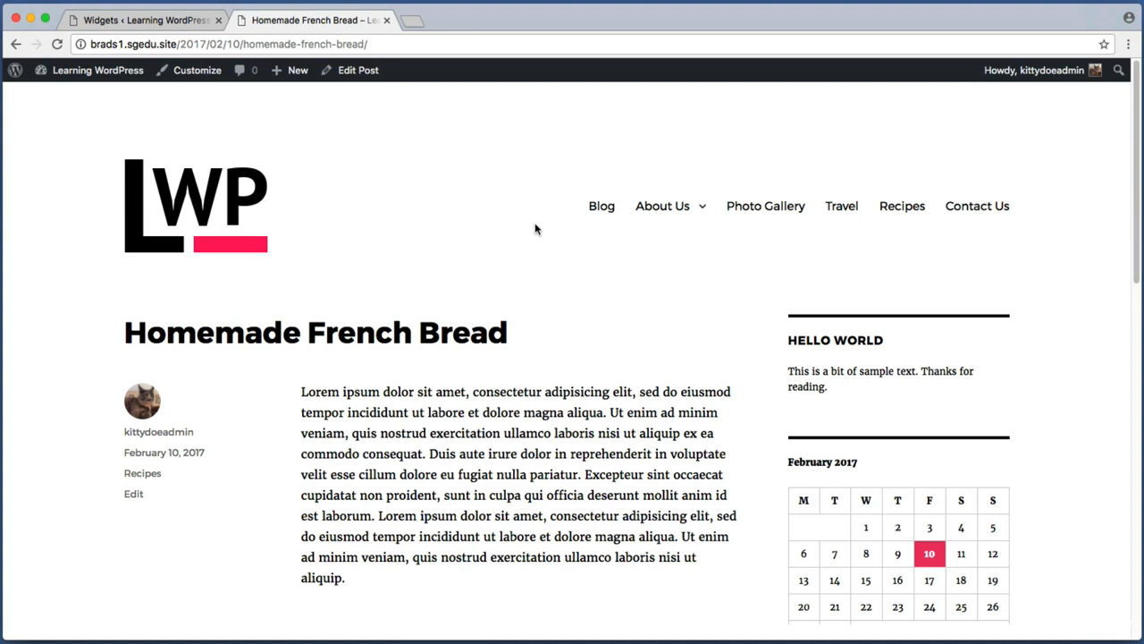
pyautogui.press('super+shift+4')
pyautogui.moveTo(787, 262); pyautogui.dragTo(1012, 312)
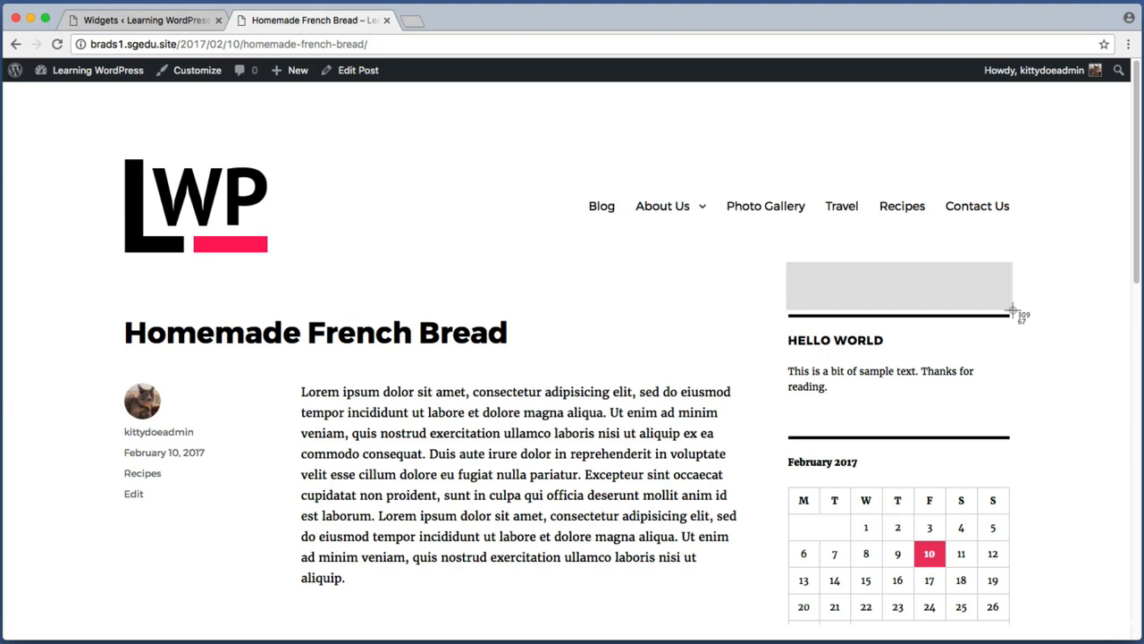
pyautogui.moveTo(1012, 310); pyautogui.dragTo(1013, 313)
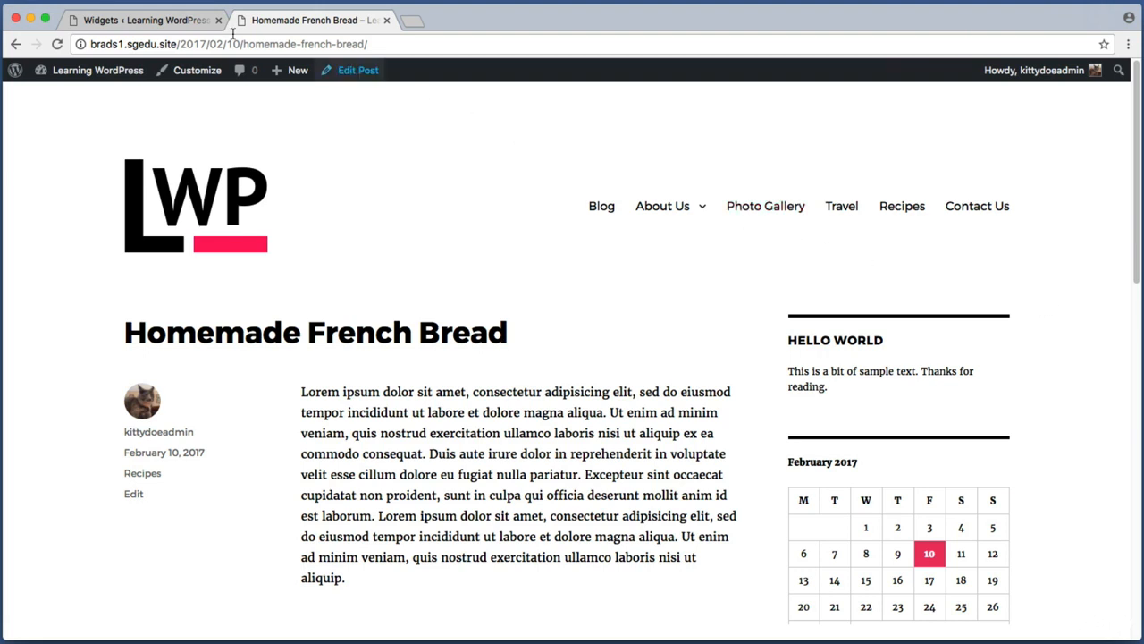
# Step: Return to the admin tab and open the Add Plugins page
pyautogui.click(172, 22)
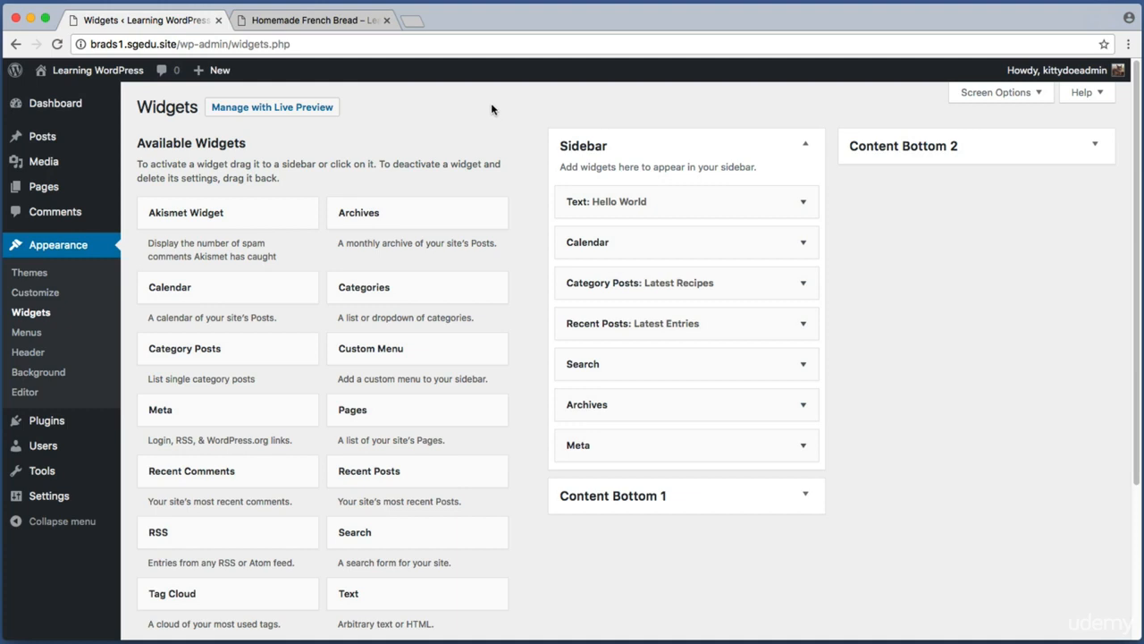
pyautogui.press('super+shift+4')
pyautogui.moveTo(143, 136); pyautogui.dragTo(124, 195)
pyautogui.click(59, 422)
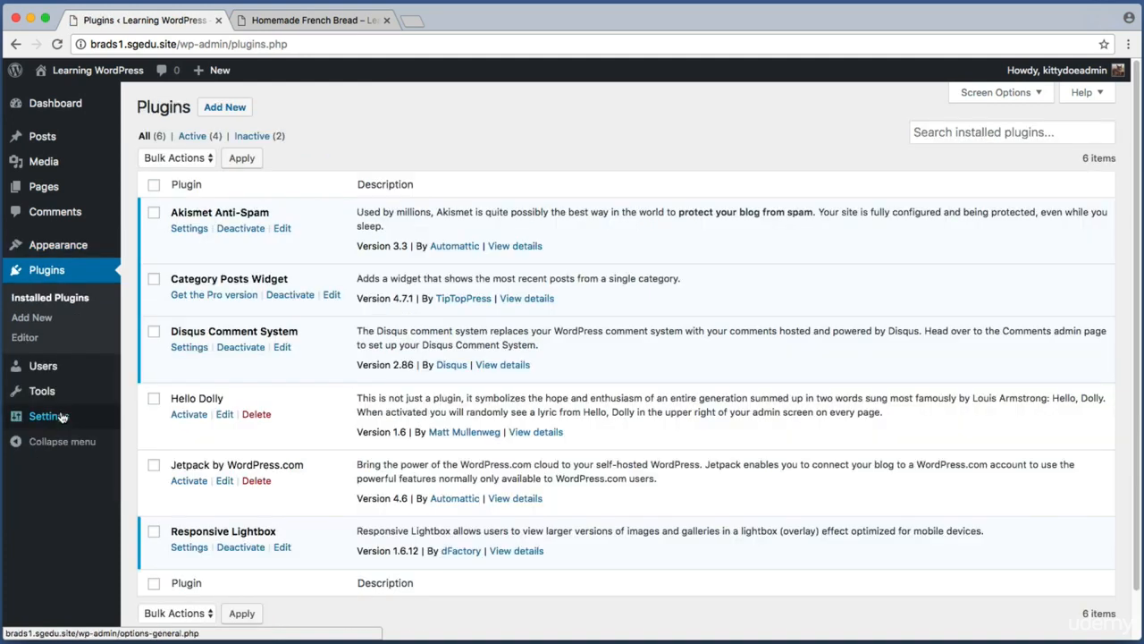
pyautogui.press('super+shift+4')
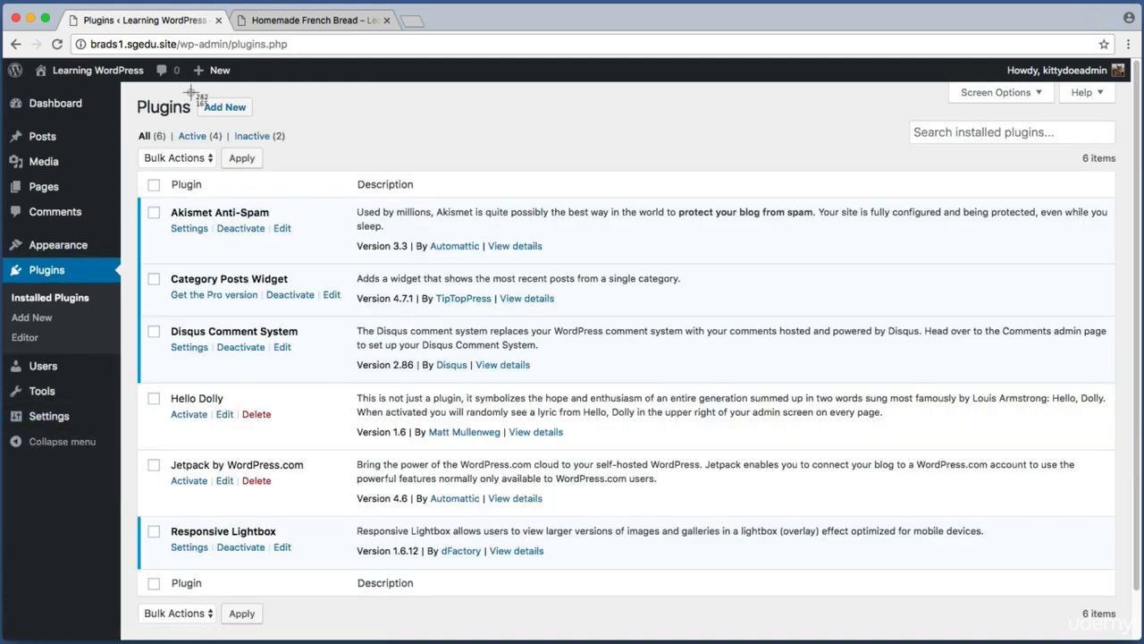
pyautogui.moveTo(193, 89); pyautogui.dragTo(255, 116)
pyautogui.click(241, 108)
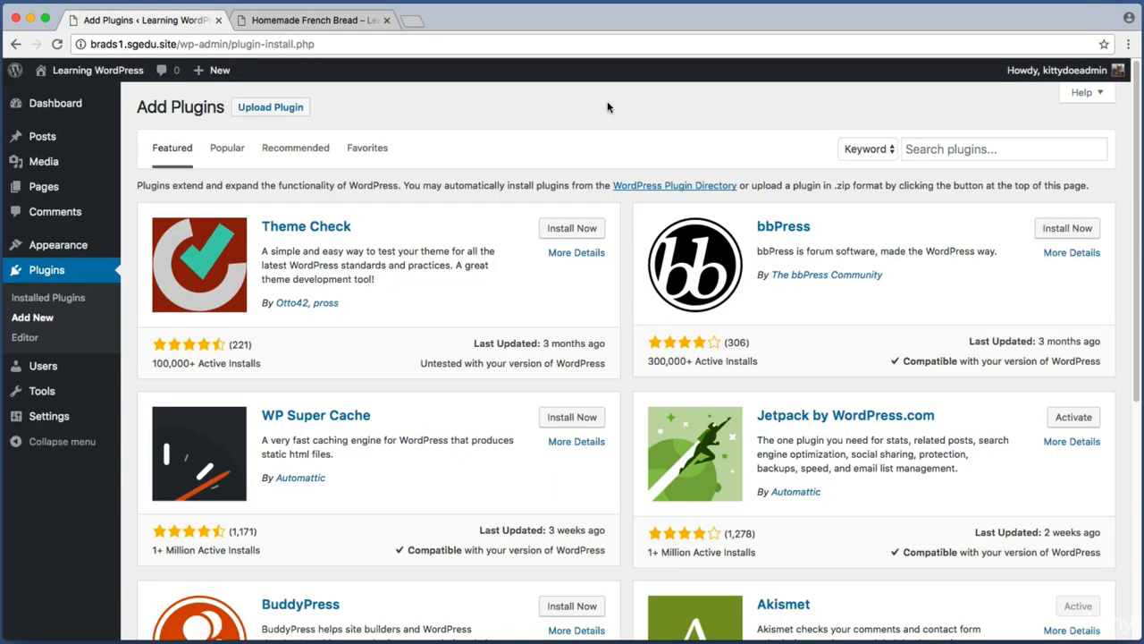
# Step: Search the plugin directory for simple social icons
pyautogui.press('super+shift+4')
pyautogui.moveTo(885, 117); pyautogui.dragTo(1103, 174)
pyautogui.click(998, 152)
pyautogui.write('s')
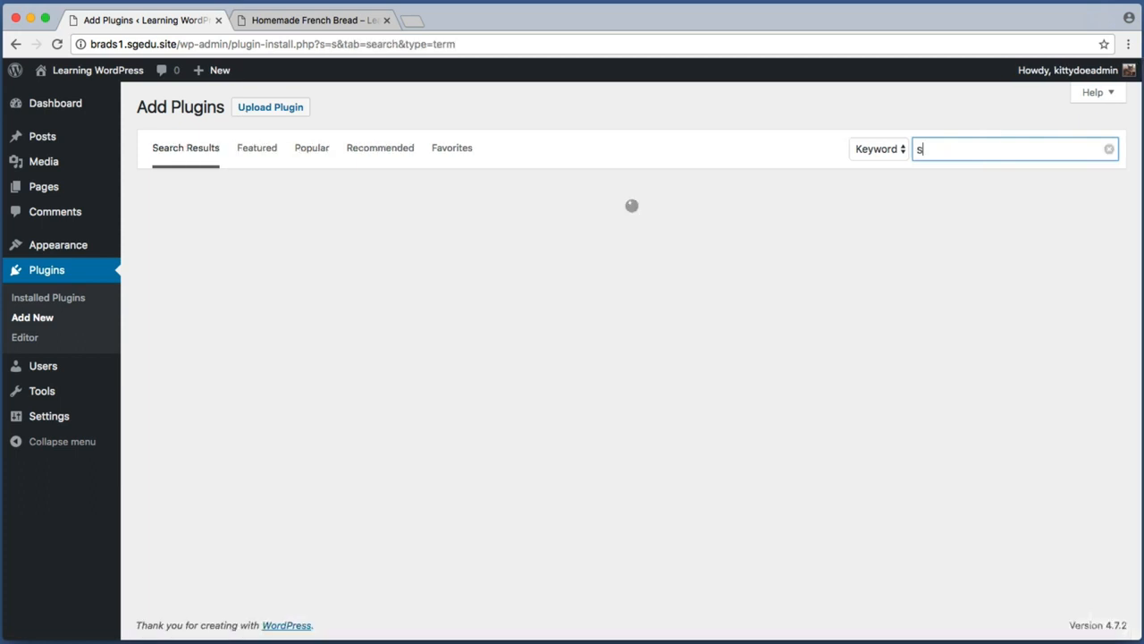
pyautogui.write('imple social icon')
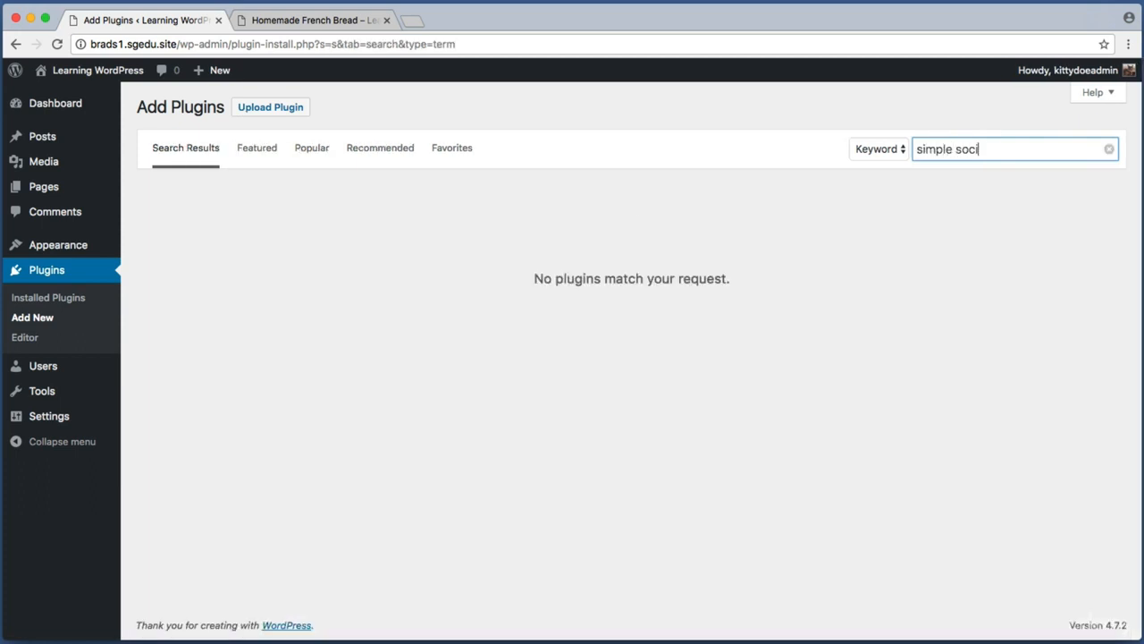
pyautogui.write('s')
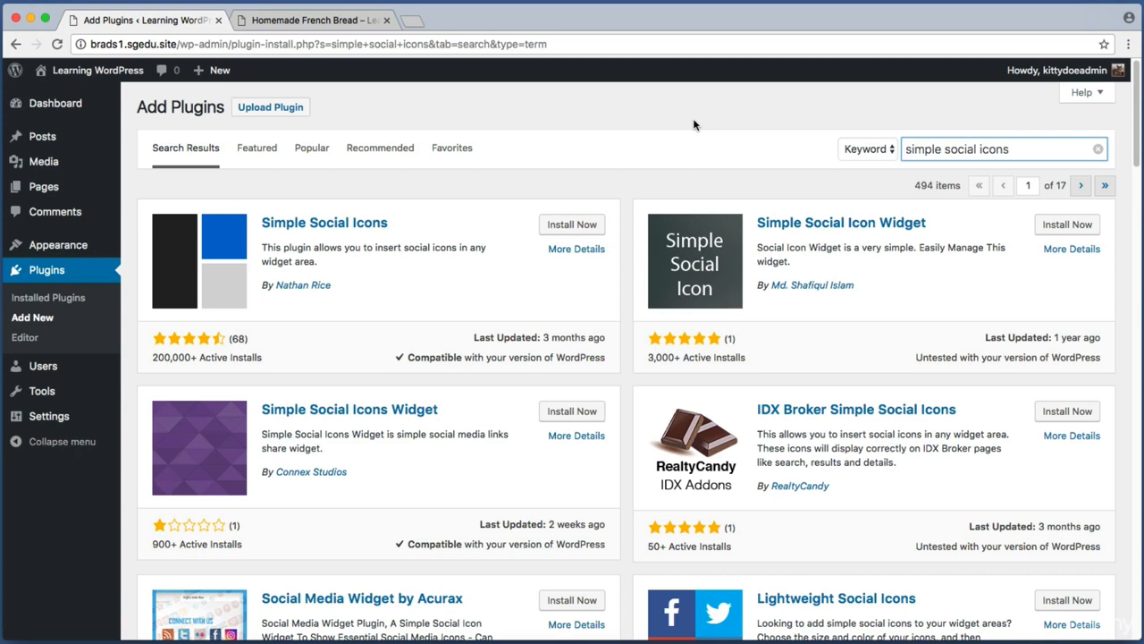
# Step: Install and activate the Simple Social Icons plugin
pyautogui.press('super+shift+4')
pyautogui.moveTo(122, 173); pyautogui.dragTo(627, 377)
pyautogui.press('super+shift+4')
pyautogui.moveTo(140, 343); pyautogui.dragTo(289, 368)
pyautogui.press('super+shift+4')
pyautogui.moveTo(524, 205); pyautogui.dragTo(617, 241)
pyautogui.click(594, 230)
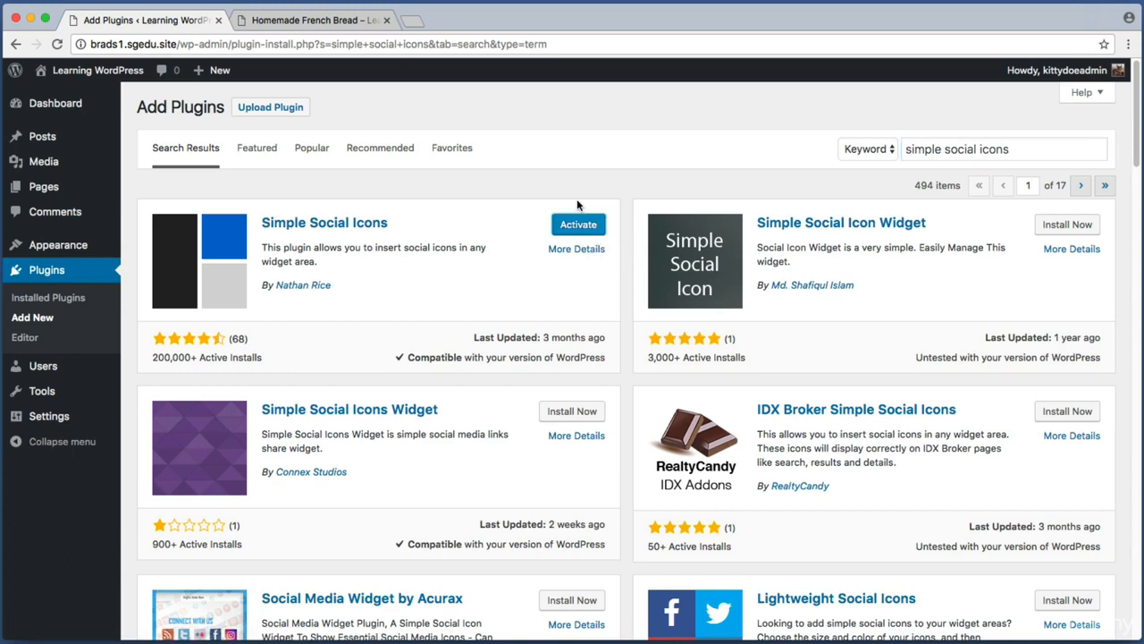
pyautogui.press('super+shift+4')
pyautogui.moveTo(546, 198); pyautogui.dragTo(620, 243)
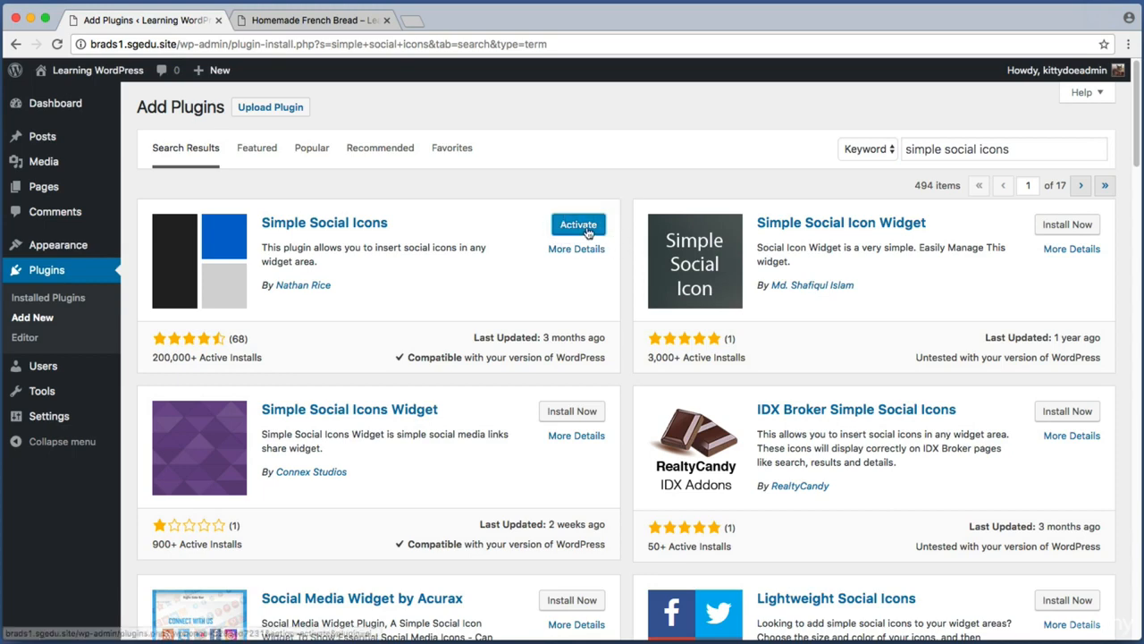
pyautogui.click(588, 233)
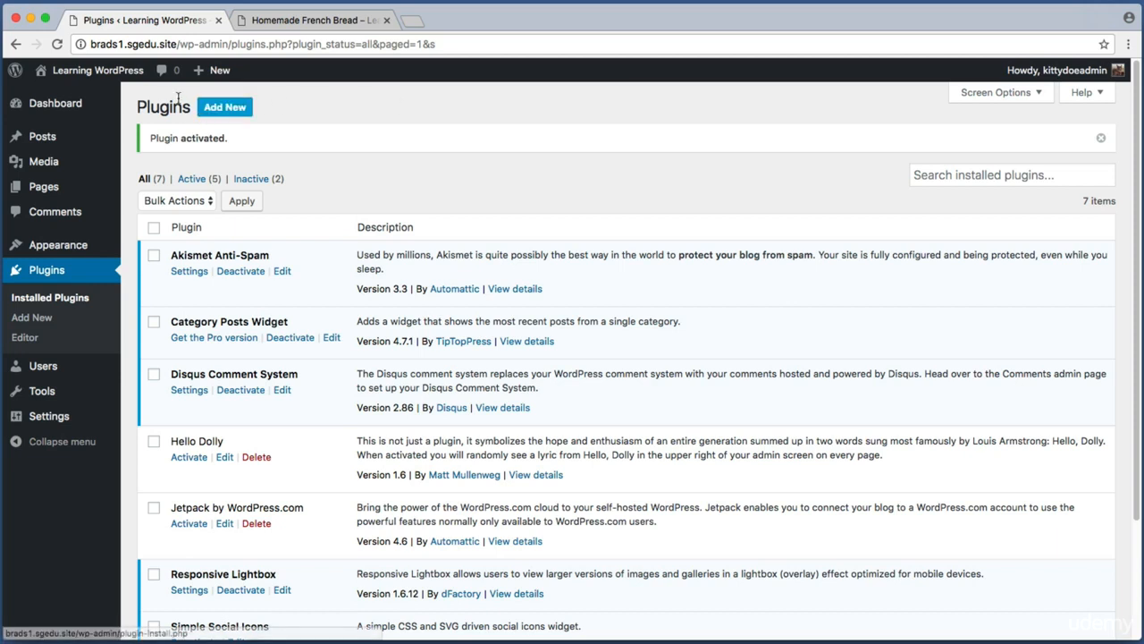
# Step: Open the widgets screen and add a Simple Social Icons widget to the top of the Sidebar
pyautogui.moveTo(60, 250)
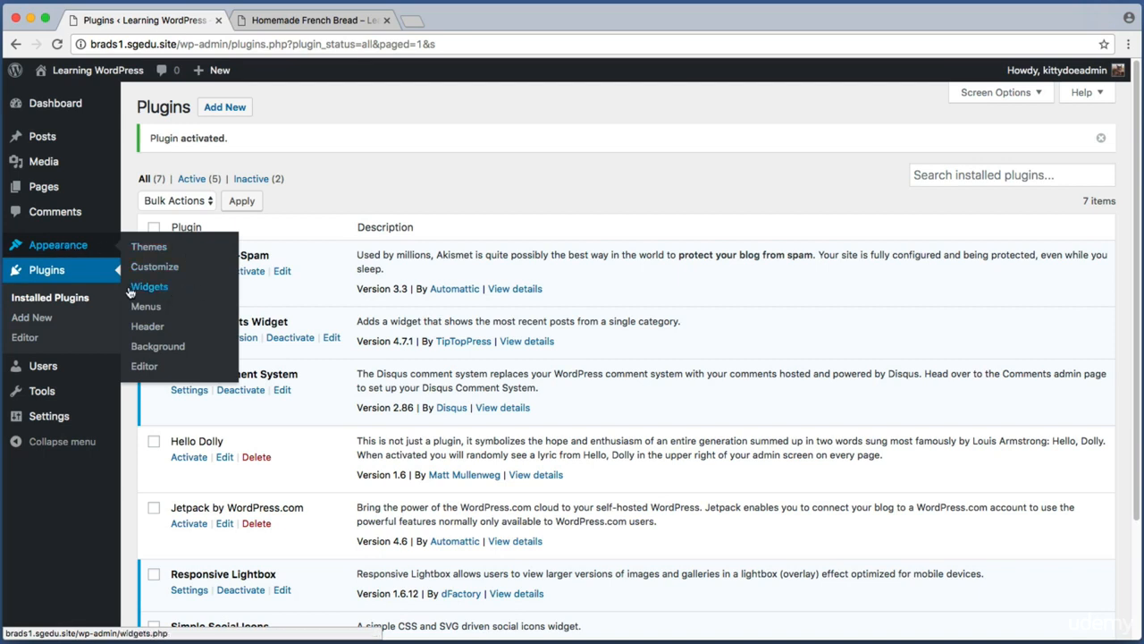
pyautogui.click(169, 292)
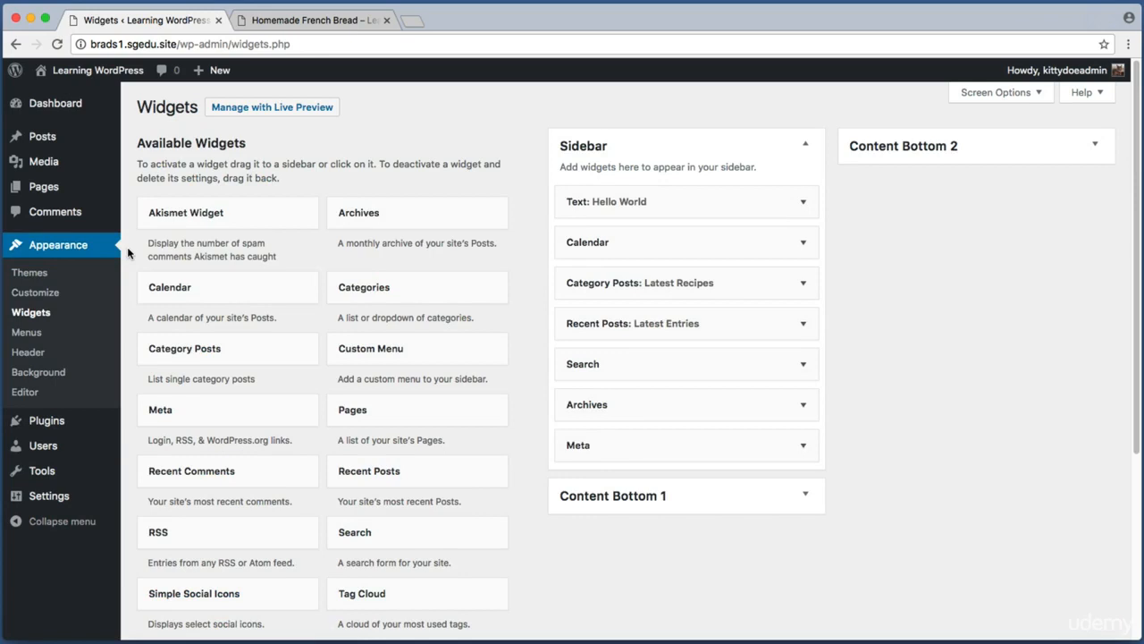
pyautogui.press('super+shift+4')
pyautogui.moveTo(127, 130); pyautogui.dragTo(537, 626)
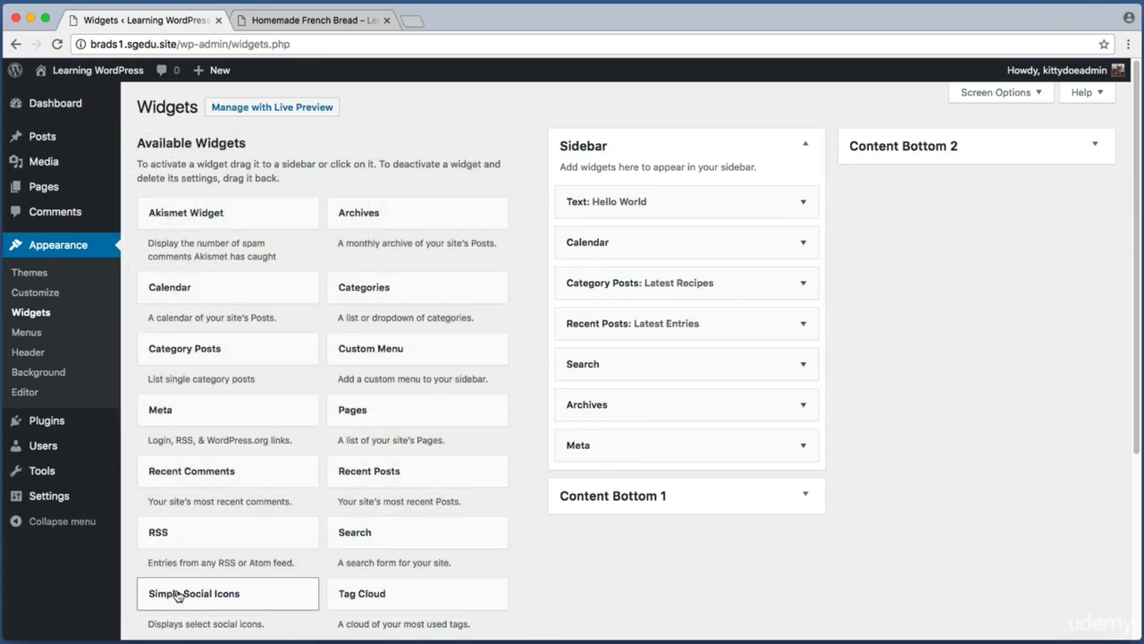
pyautogui.press('super+shift+4')
pyautogui.moveTo(130, 569); pyautogui.dragTo(327, 628)
pyautogui.moveTo(202, 605); pyautogui.dragTo(625, 212)
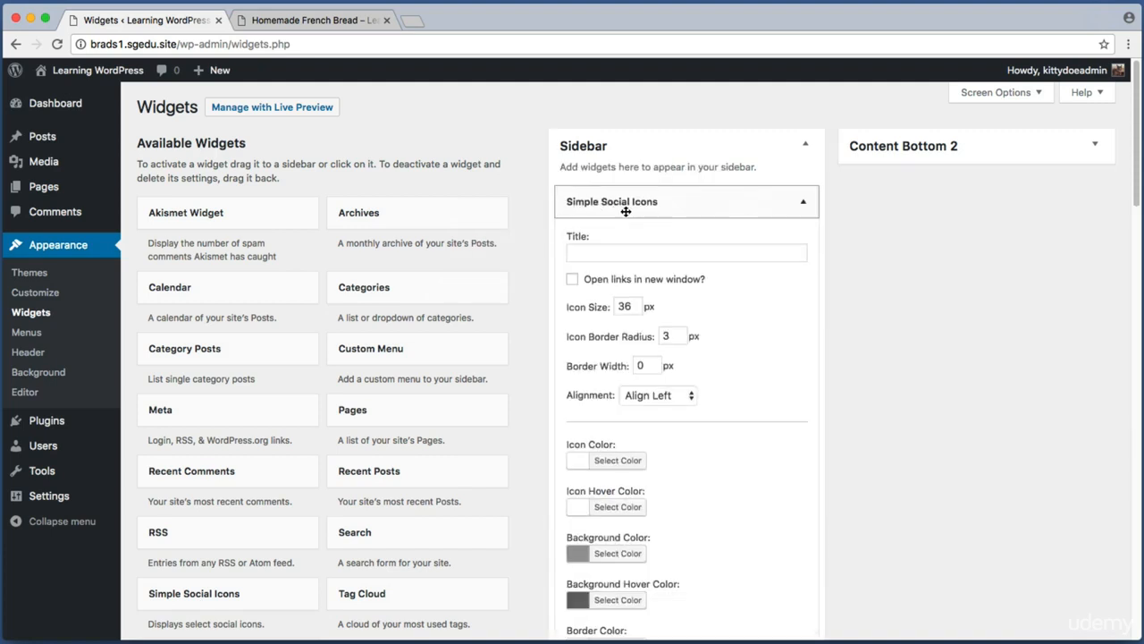
pyautogui.click(595, 253)
pyautogui.write('F')
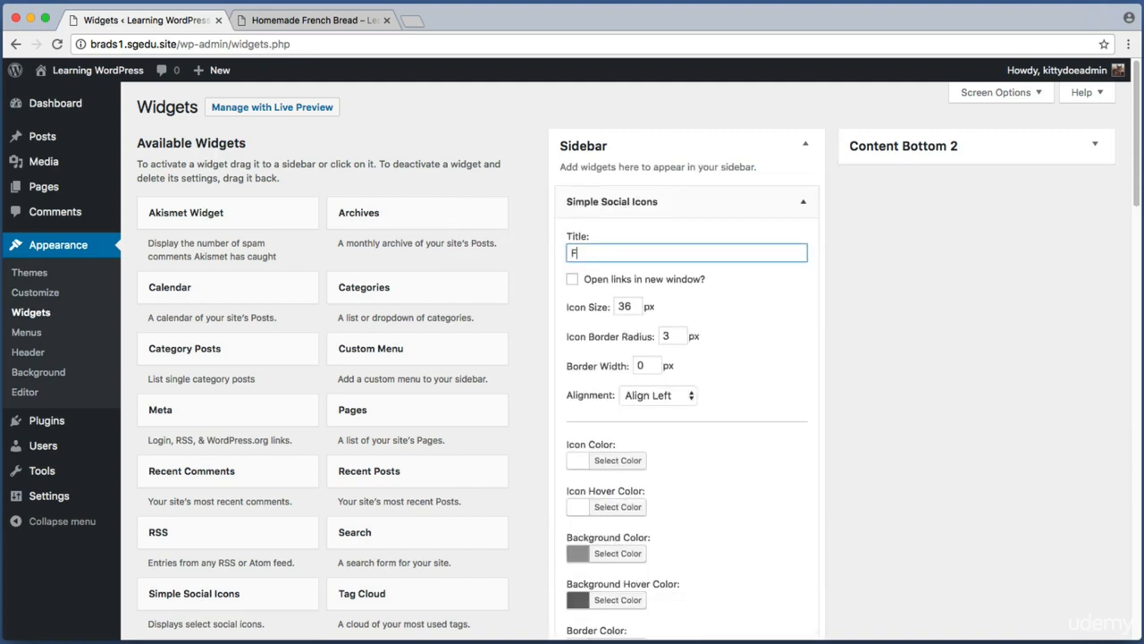
pyautogui.write('ollow  Me')
pyautogui.press('super+a')
pyautogui.write('Get Social')
pyautogui.press('super+a')
pyautogui.press('BackSpace')
pyautogui.press('super+shift+4')
pyautogui.moveTo(557, 221); pyautogui.dragTo(849, 278)
pyautogui.press('super+shift+4')
pyautogui.moveTo(556, 286); pyautogui.dragTo(734, 423)
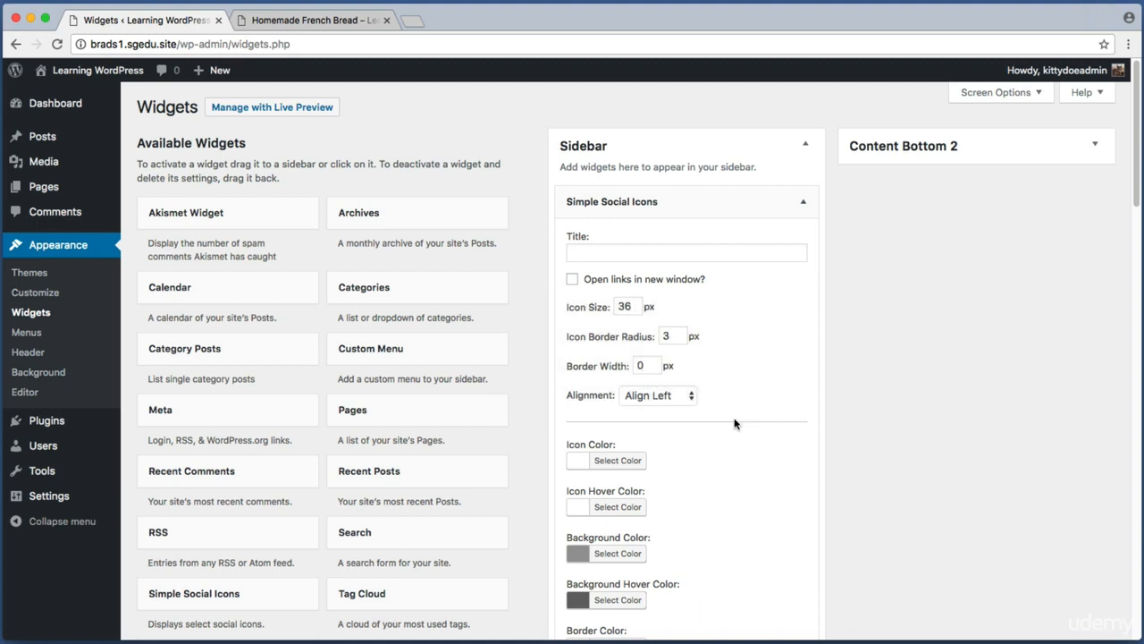
# Step: Paste the Facebook profile URL into the Simple Social Icons widget's Facebook URI field
pyautogui.scroll(-5, 671, 414)
pyautogui.press('super+shift+4')
pyautogui.moveTo(548, 295); pyautogui.dragTo(695, 586)
pyautogui.scroll(-1, 894, 358)
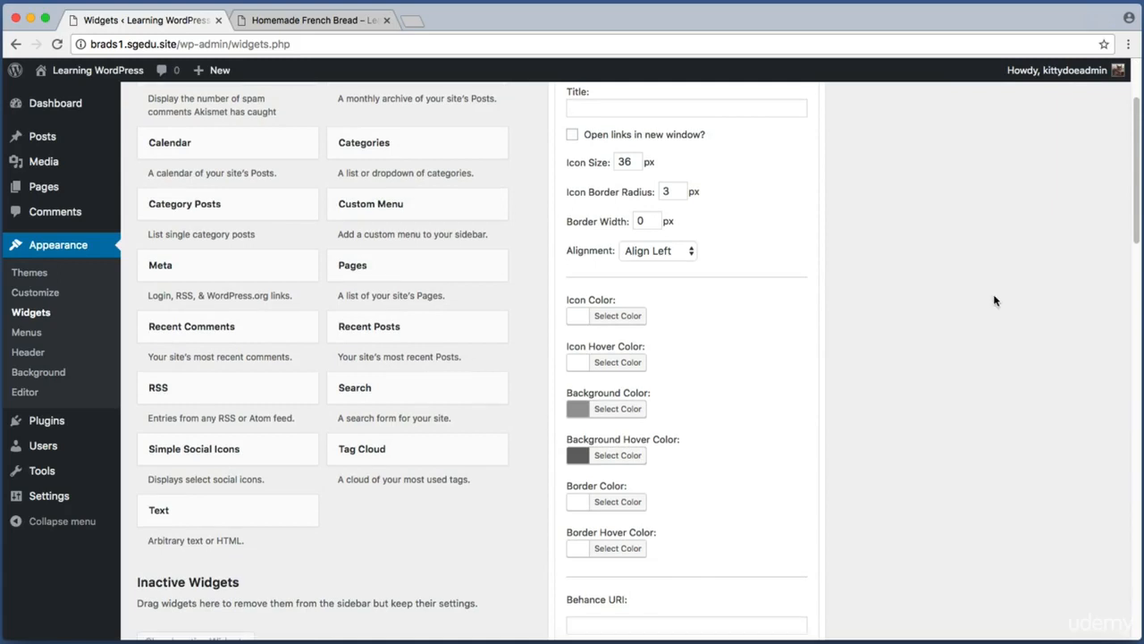
pyautogui.scroll(-6, 994, 301)
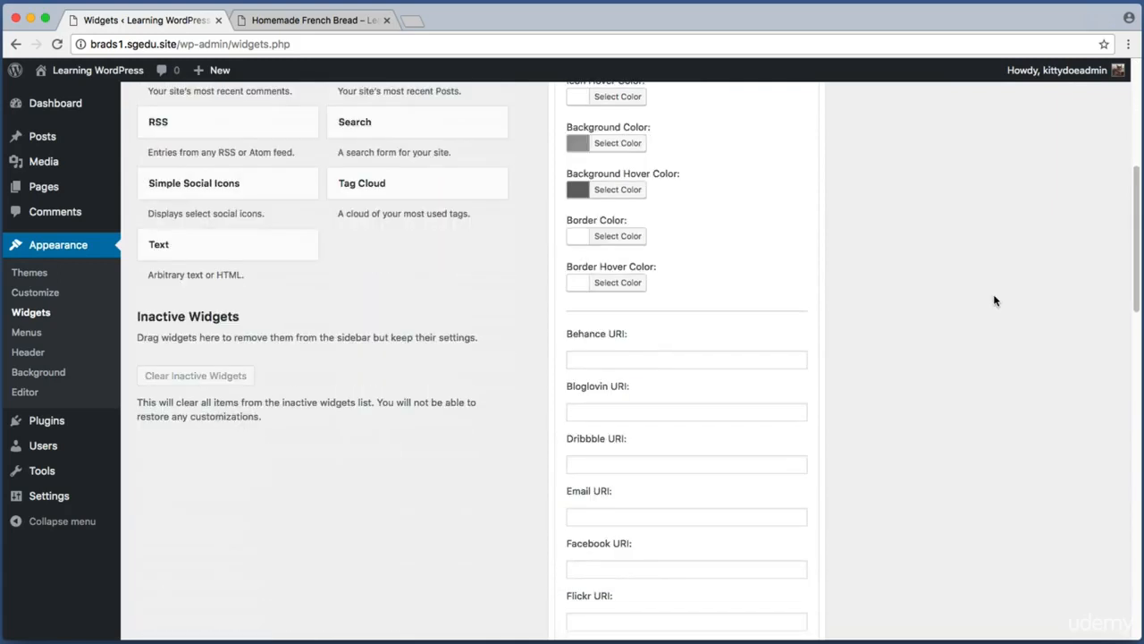
pyautogui.scroll(-3, 994, 300)
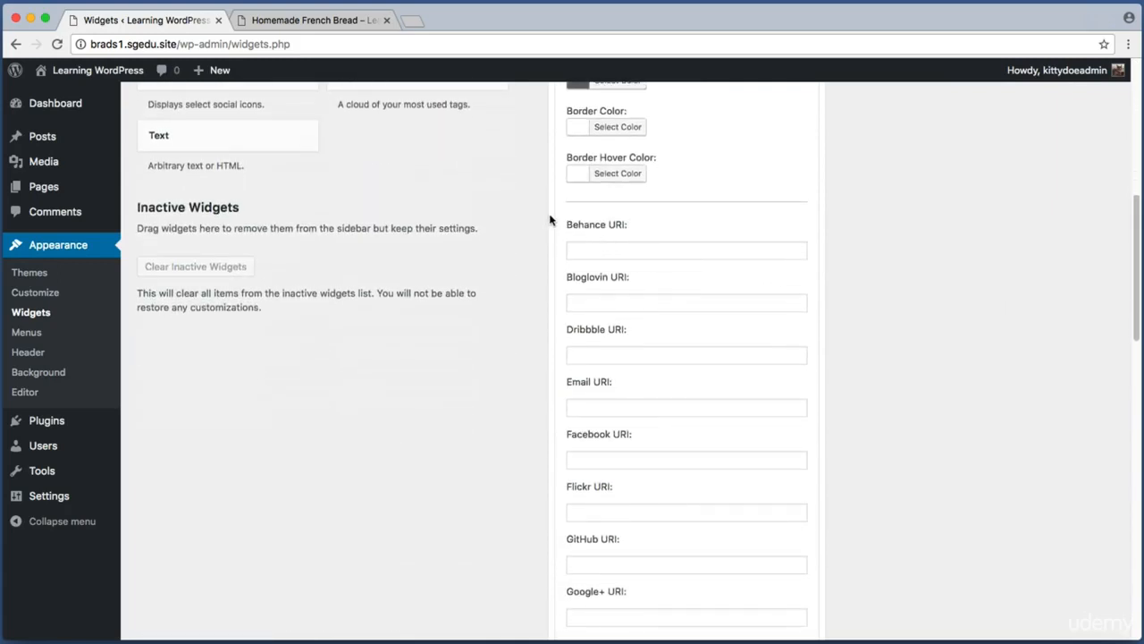
pyautogui.press('super+shift+4')
pyautogui.moveTo(558, 210); pyautogui.dragTo(851, 583)
pyautogui.press('super+shift+4')
pyautogui.moveTo(550, 425); pyautogui.dragTo(863, 483)
pyautogui.click(625, 459)
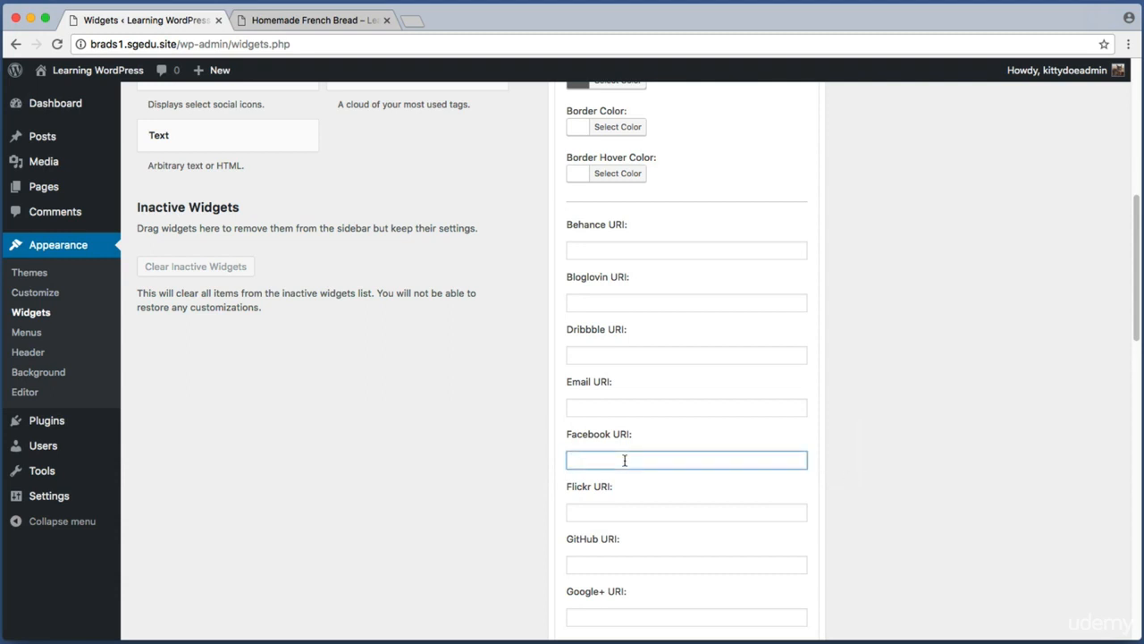
pyautogui.rightClick(605, 459)
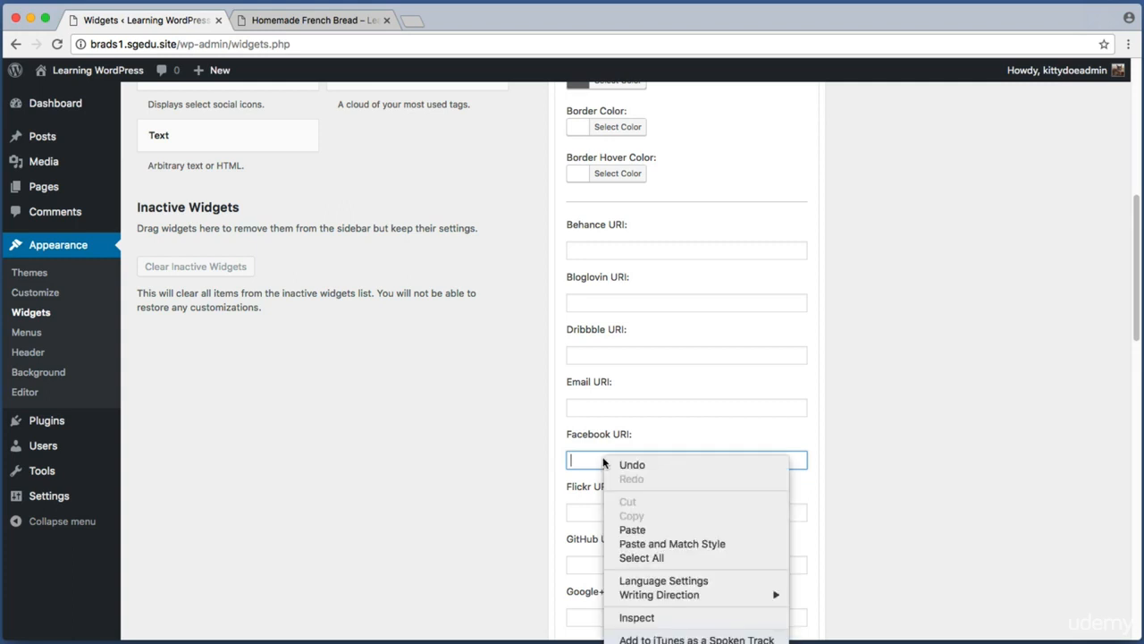
pyautogui.click(640, 530)
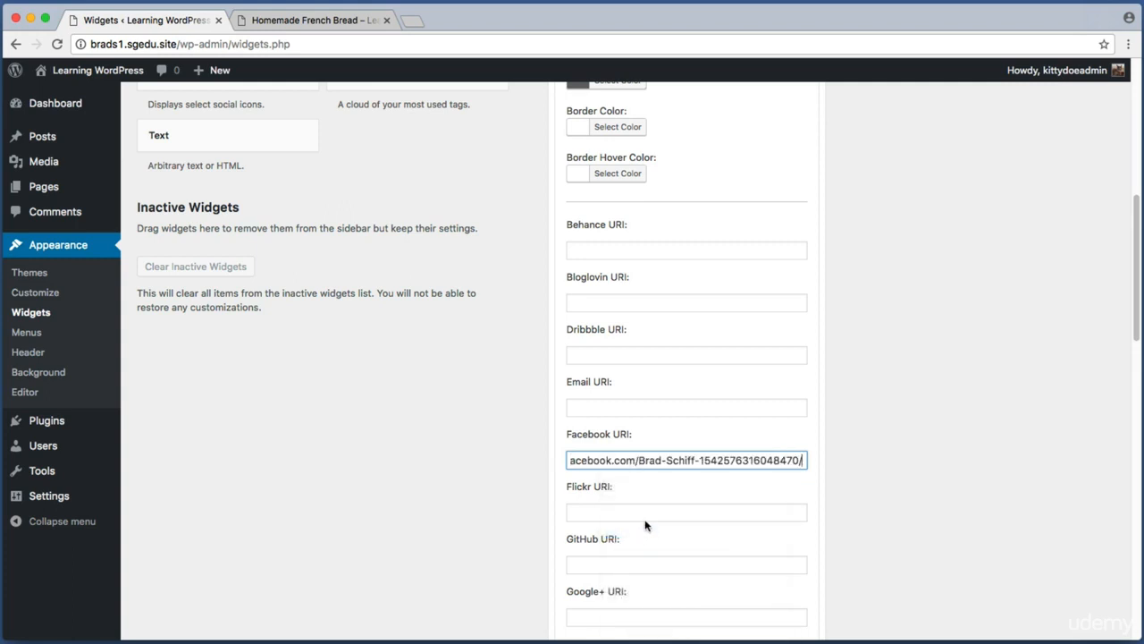
pyautogui.moveTo(678, 459); pyautogui.dragTo(628, 460)
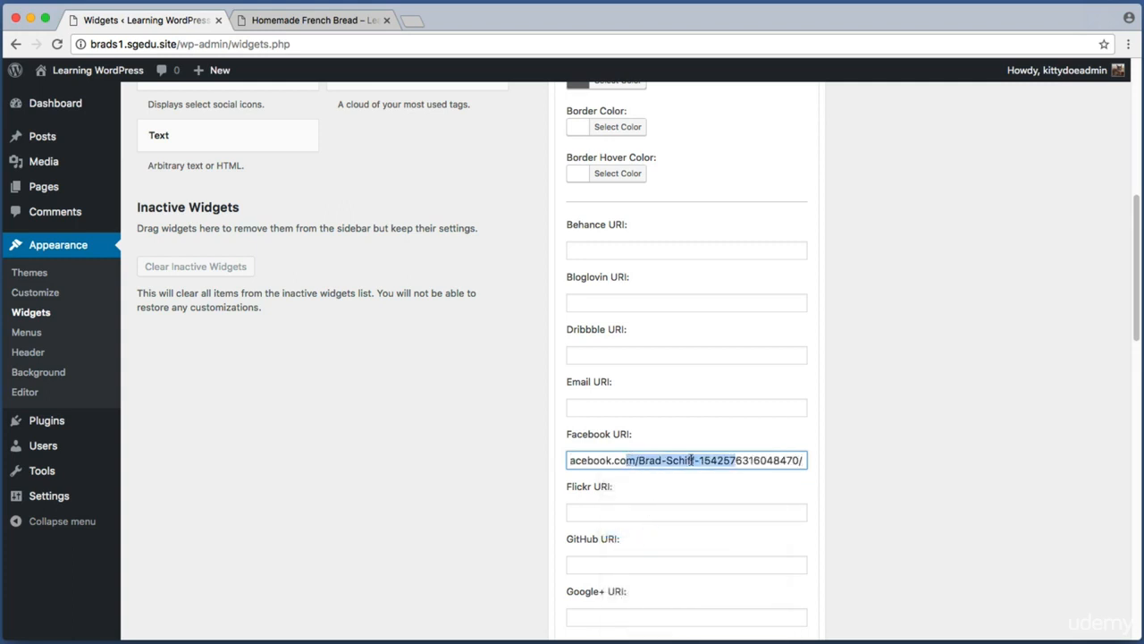
pyautogui.click(745, 463)
pyautogui.moveTo(754, 464); pyautogui.dragTo(442, 449)
pyautogui.click(496, 446)
pyautogui.scroll(-3, 495, 446)
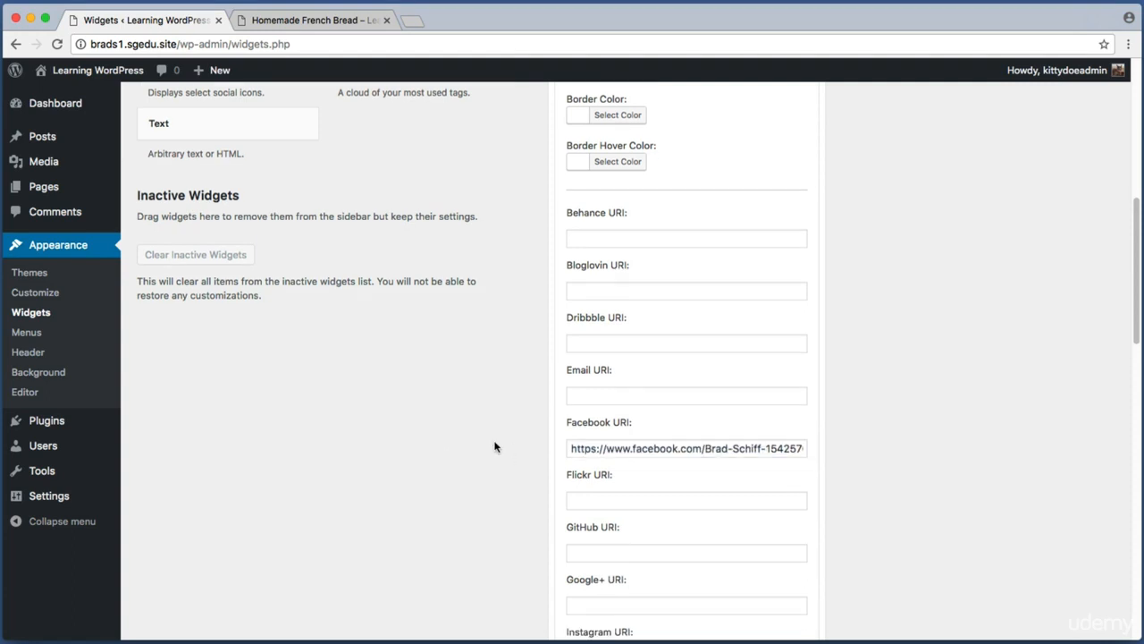
pyautogui.moveTo(560, 371); pyautogui.dragTo(670, 580)
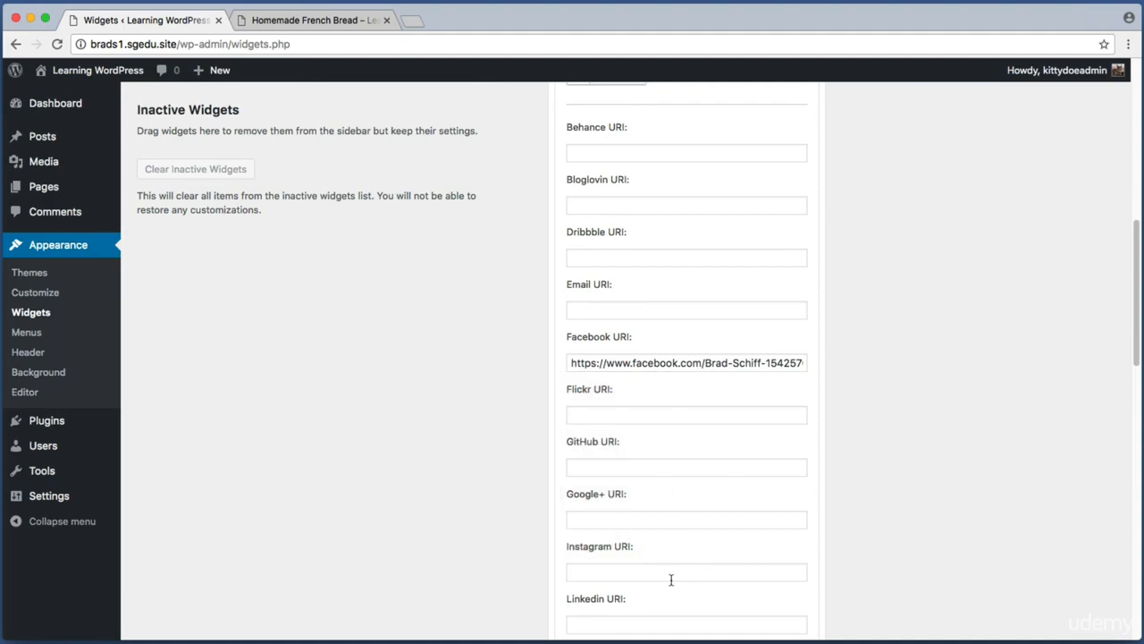
pyautogui.scroll(-3, 563, 523)
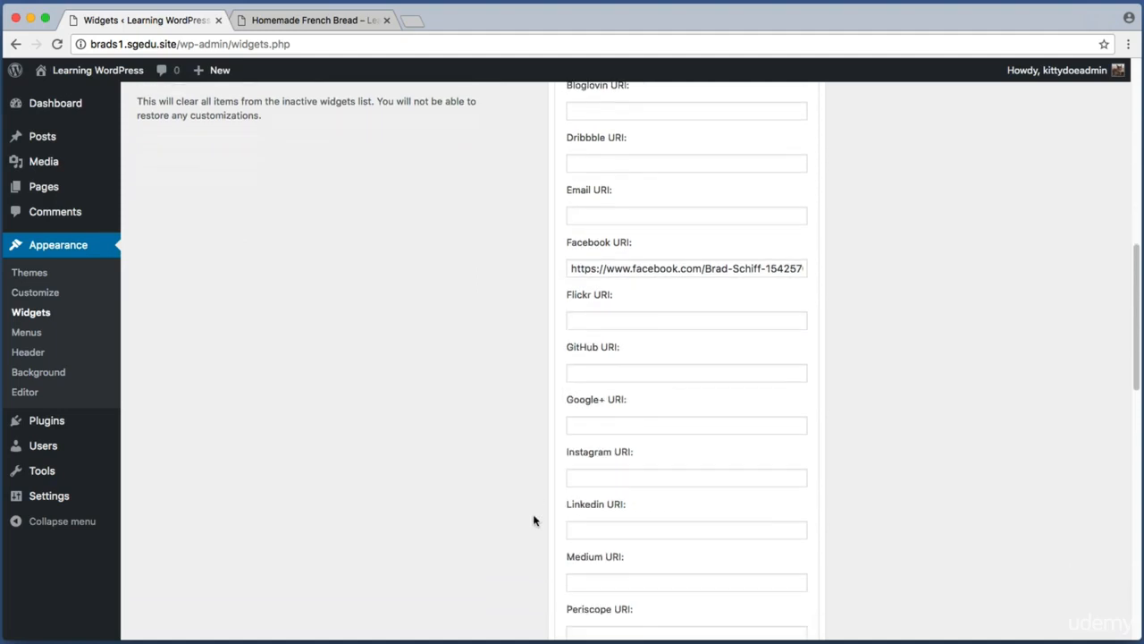
pyautogui.scroll(-1, 533, 519)
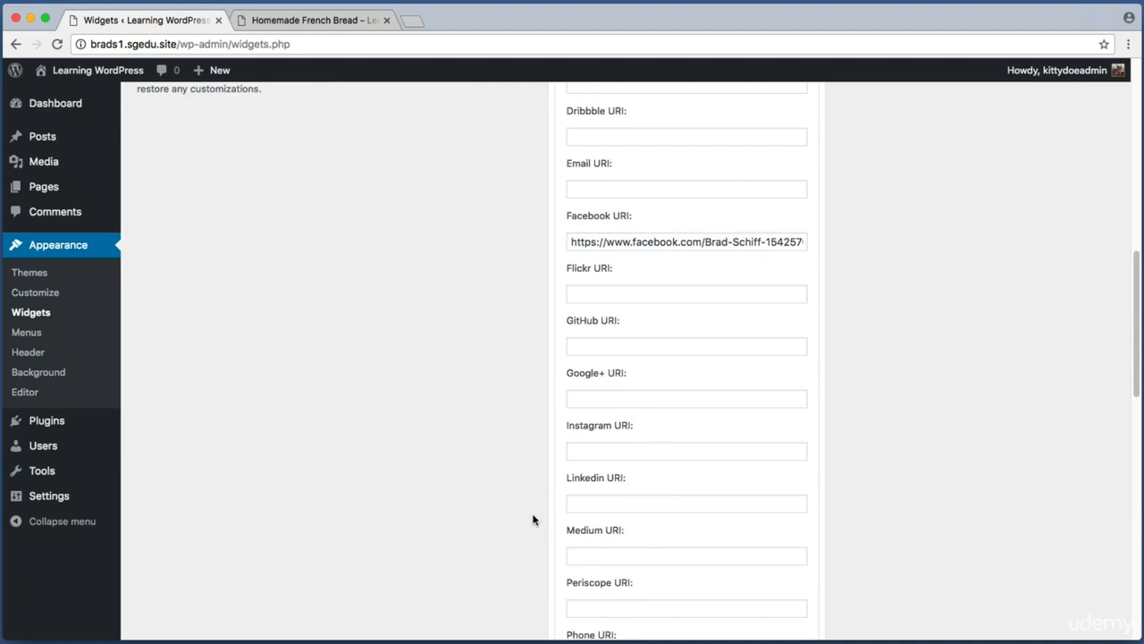
pyautogui.scroll(-10, 533, 519)
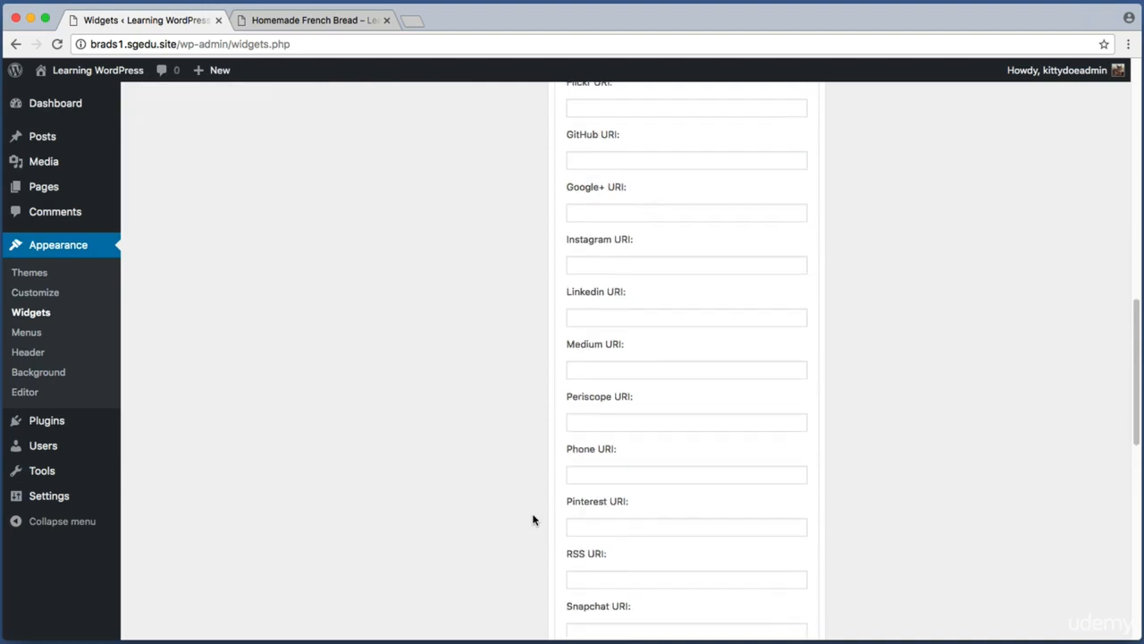
pyautogui.scroll(-8, 533, 520)
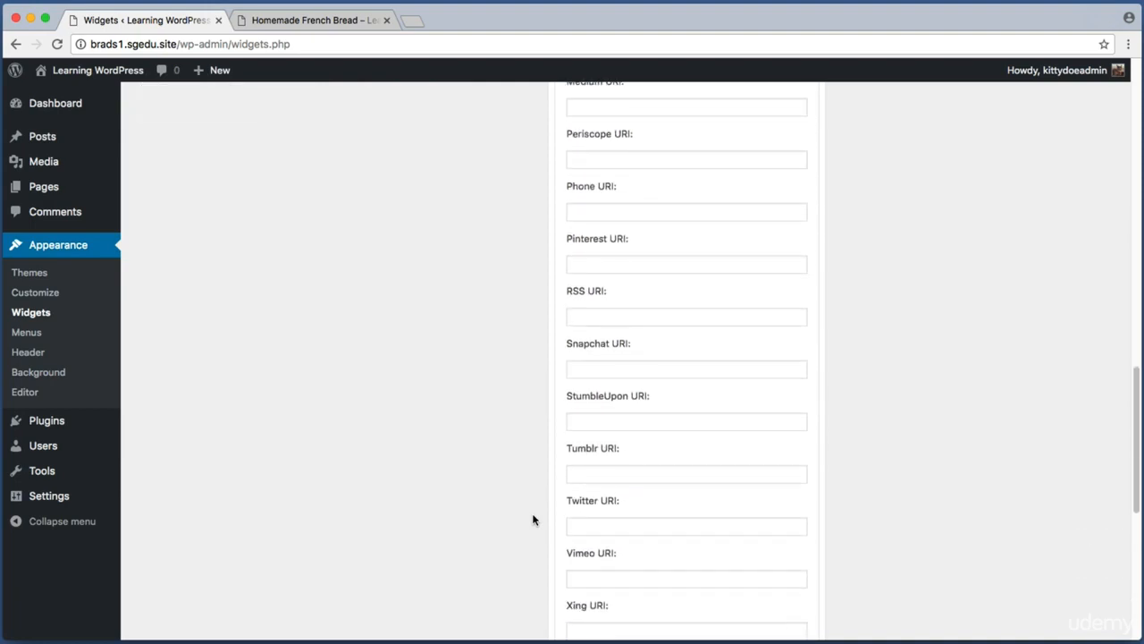
pyautogui.scroll(-3, 533, 519)
pyautogui.press('super+shift+4')
pyautogui.moveTo(546, 404); pyautogui.dragTo(912, 475)
pyautogui.click(608, 446)
pyautogui.rightClick(609, 446)
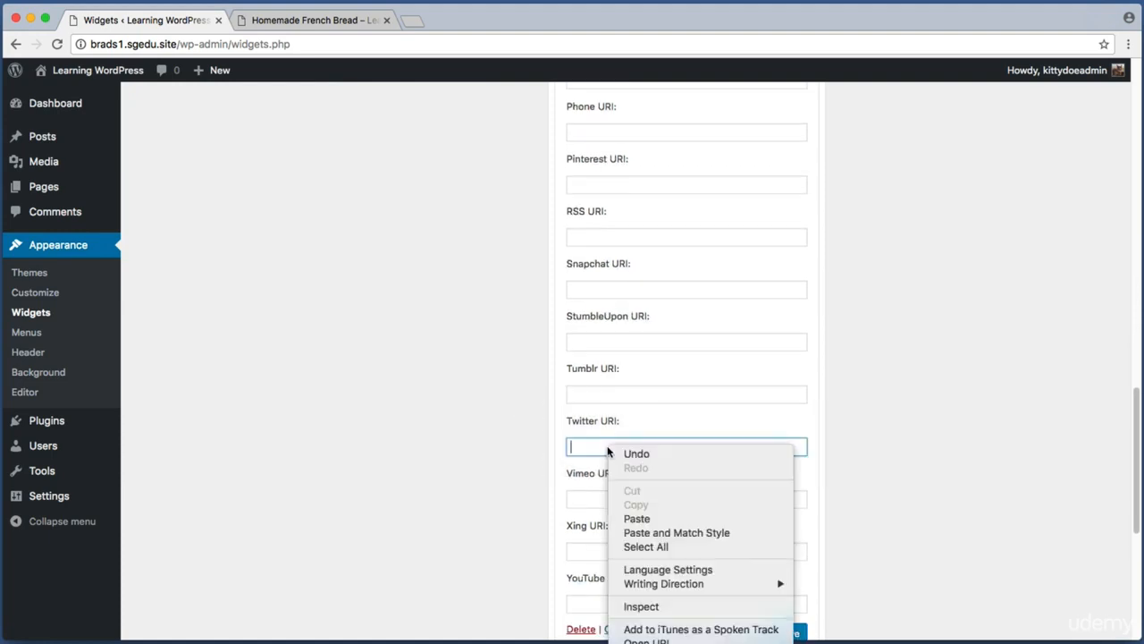
pyautogui.click(640, 518)
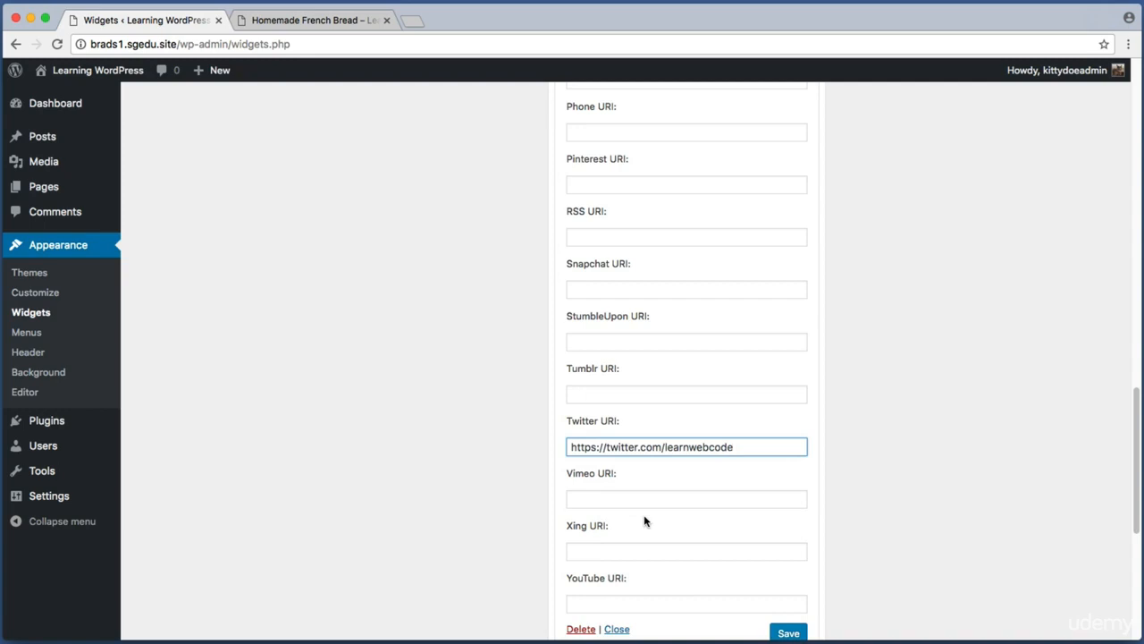
pyautogui.scroll(-2, 547, 501)
pyautogui.press('super+shift+4')
pyautogui.moveTo(563, 527); pyautogui.dragTo(783, 565)
pyautogui.click(590, 561)
pyautogui.rightClick(589, 561)
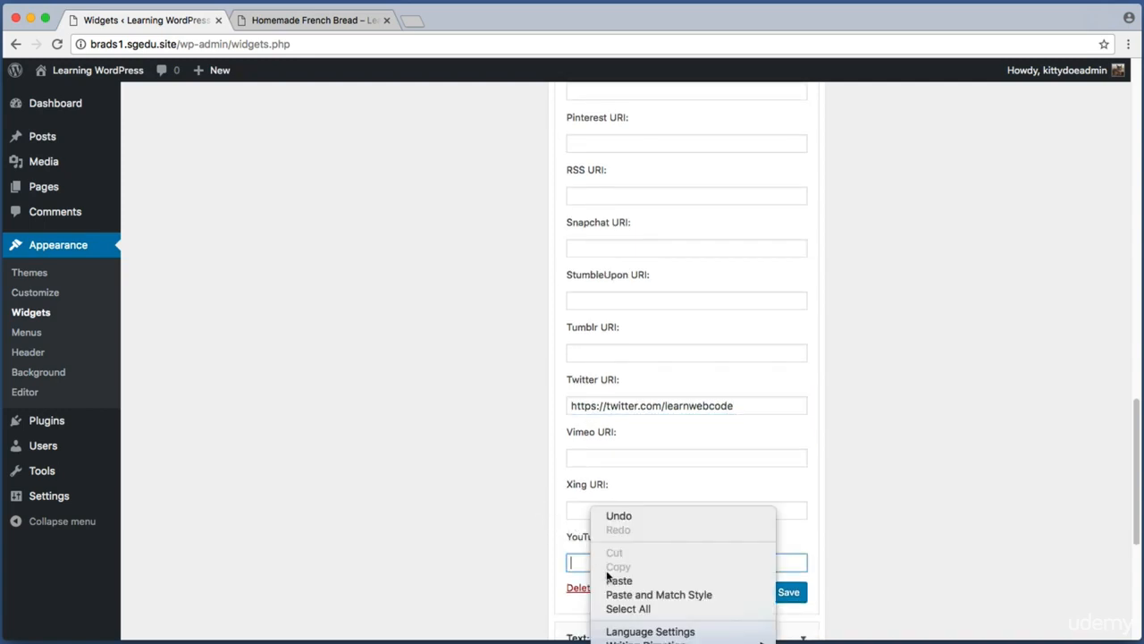
pyautogui.click(615, 581)
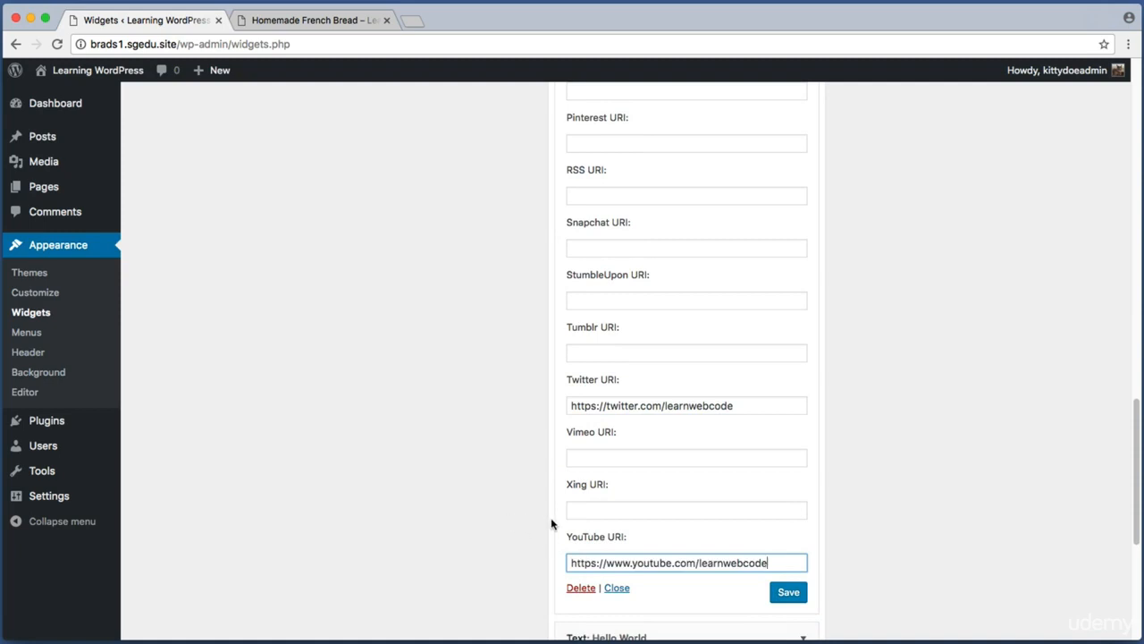
pyautogui.press('super+shift+4')
pyautogui.moveTo(801, 608)
pyautogui.mouseDown()
pyautogui.moveTo(853, 626)
pyautogui.moveTo(812, 616)
pyautogui.mouseUp()
pyautogui.click(788, 593)
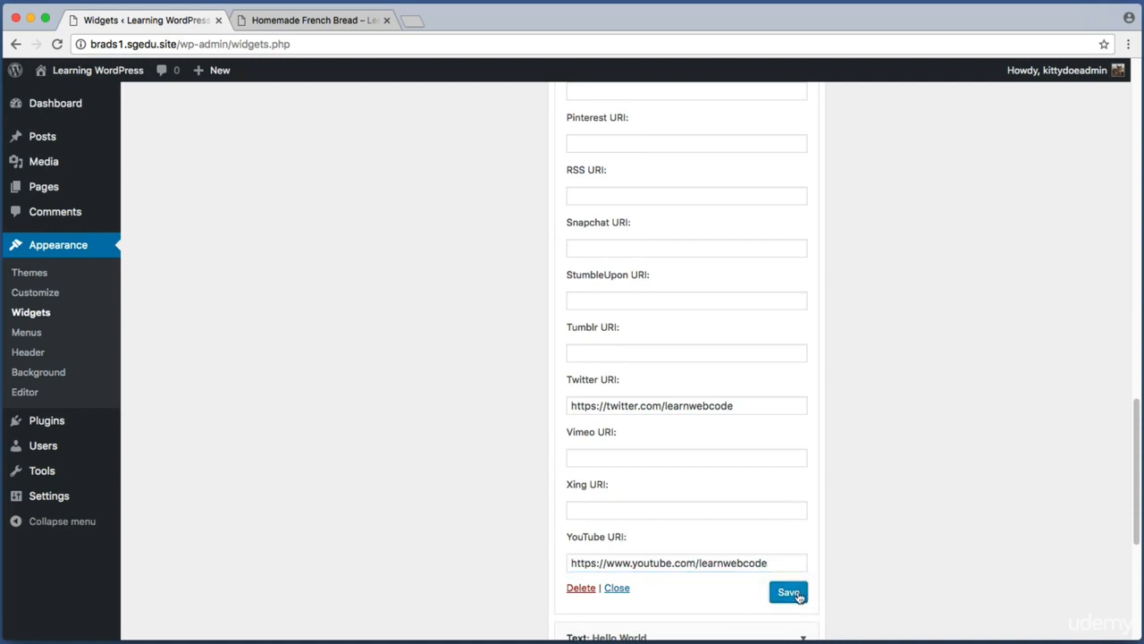
# Step: Switch to the live site tab and reload the post to view the new social icons in the sidebar
pyautogui.click(341, 25)
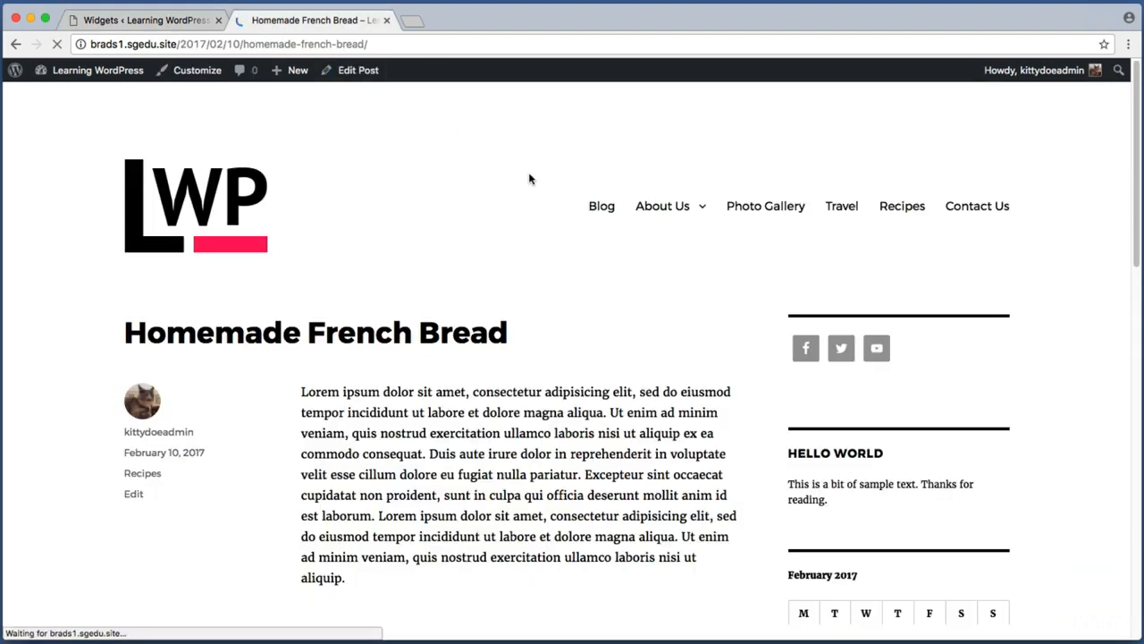
pyautogui.press('super+shift+4')
pyautogui.moveTo(772, 312); pyautogui.dragTo(957, 393)
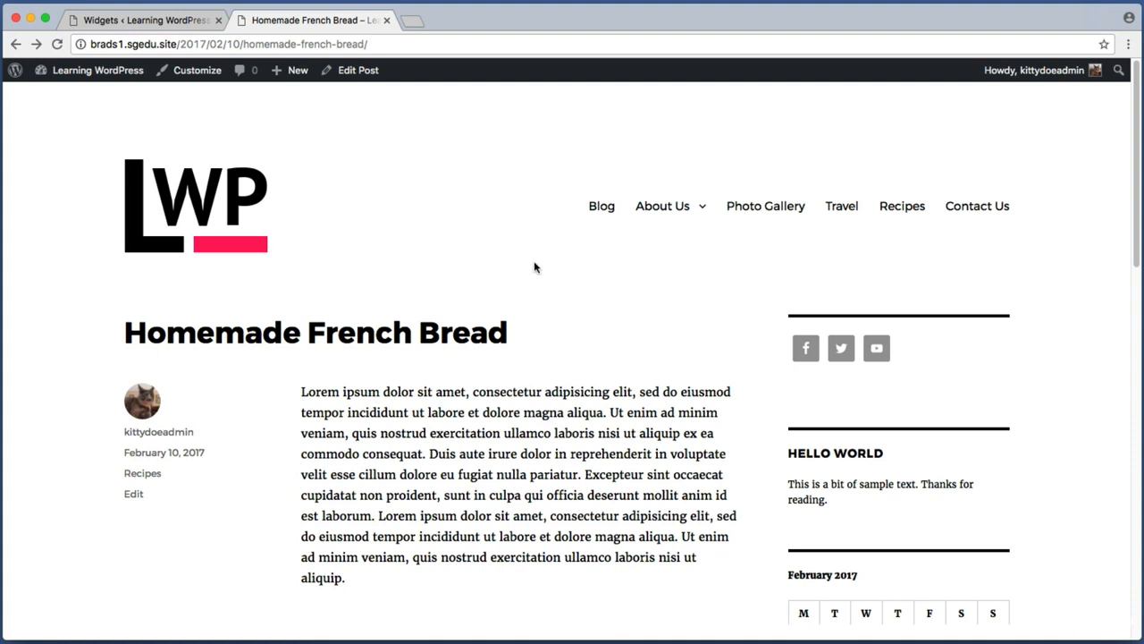
# Step: Return to the widgets screen and collapse the Sidebar widget area
pyautogui.click(165, 22)
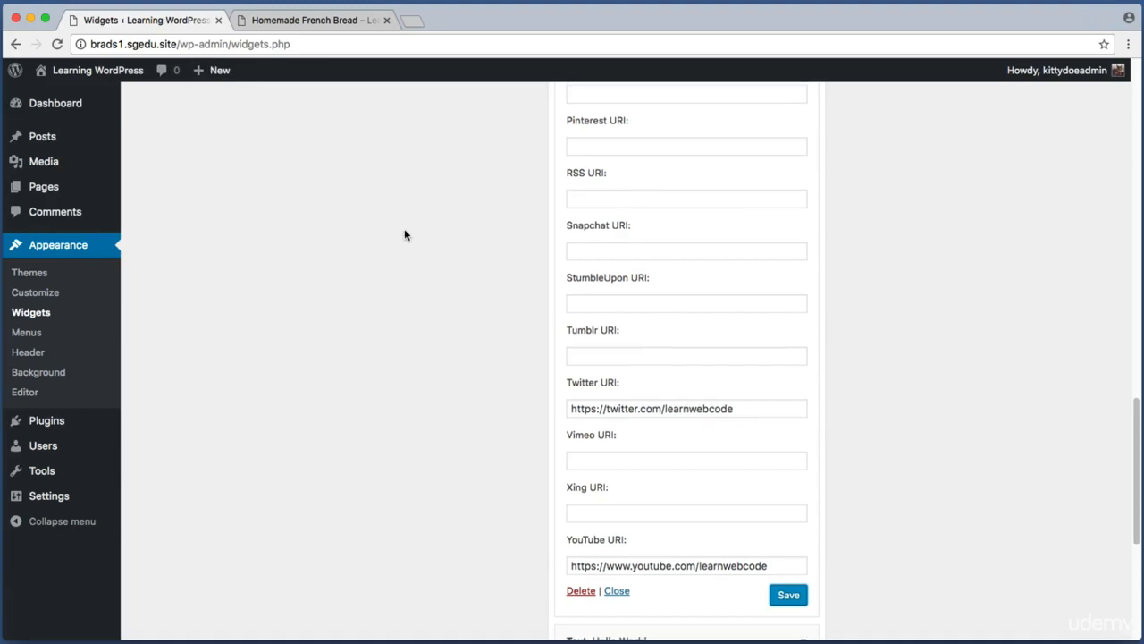
pyautogui.scroll(10, 403, 232)
pyautogui.click(706, 145)
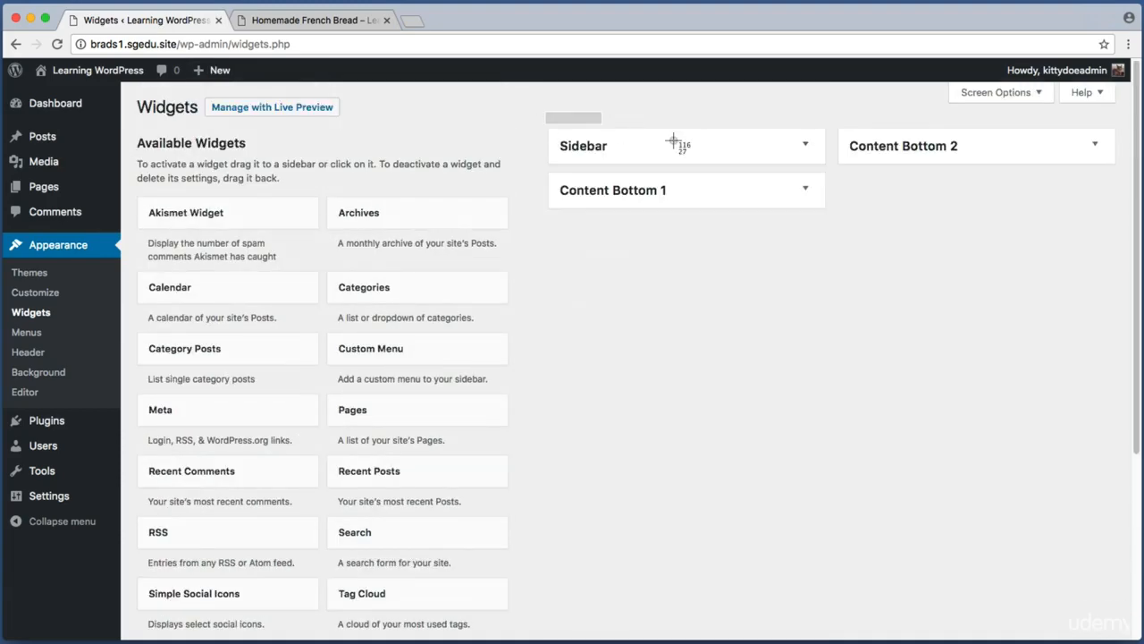
pyautogui.press('super+shift+4')
pyautogui.moveTo(546, 113); pyautogui.dragTo(1117, 229)
pyautogui.press('super+shift+4')
pyautogui.moveTo(536, 120); pyautogui.dragTo(745, 167)
pyautogui.press('super+shift+4')
pyautogui.moveTo(559, 168); pyautogui.dragTo(721, 208)
pyautogui.press('super+shift+4')
pyautogui.moveTo(838, 134); pyautogui.dragTo(1033, 192)
pyautogui.press('super+shift+4')
pyautogui.moveTo(551, 220); pyautogui.dragTo(821, 265)
pyautogui.press('super+shift+4')
pyautogui.moveTo(132, 129); pyautogui.dragTo(525, 552)
pyautogui.moveTo(409, 227)
pyautogui.mouseDown()
pyautogui.moveTo(442, 206)
pyautogui.moveTo(411, 223)
pyautogui.mouseUp()
pyautogui.press('super+shift+4')
pyautogui.moveTo(135, 126); pyautogui.dragTo(521, 567)
pyautogui.press('super+shift+4')
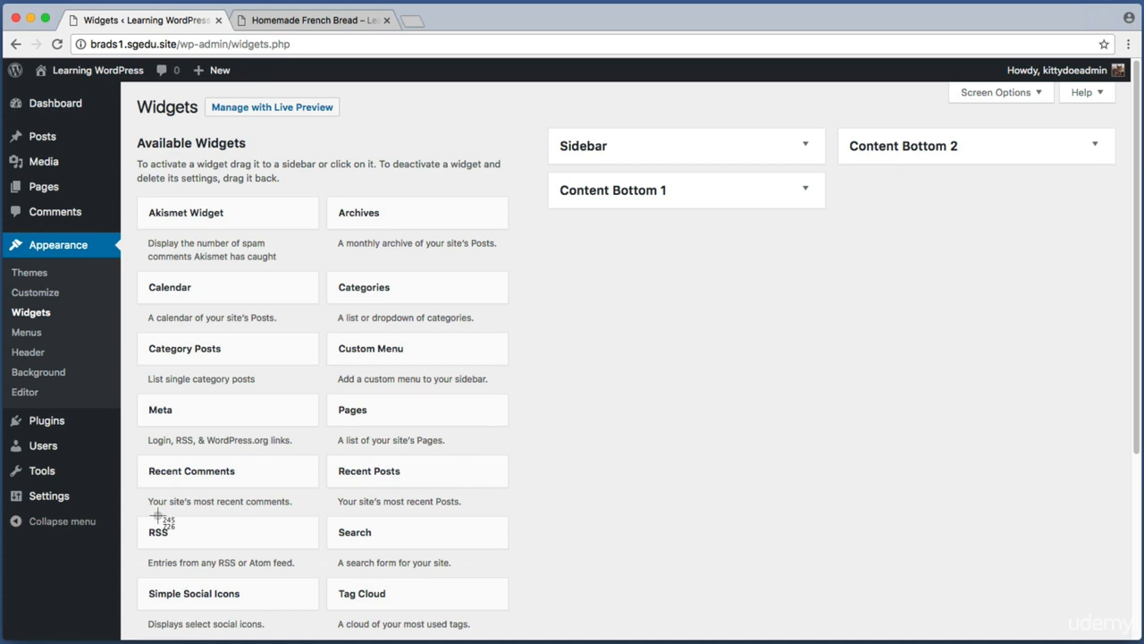
pyautogui.moveTo(134, 567); pyautogui.dragTo(331, 629)
# Step: Switch to the live site tab and examine the sidebar and post layout
pyautogui.click(329, 24)
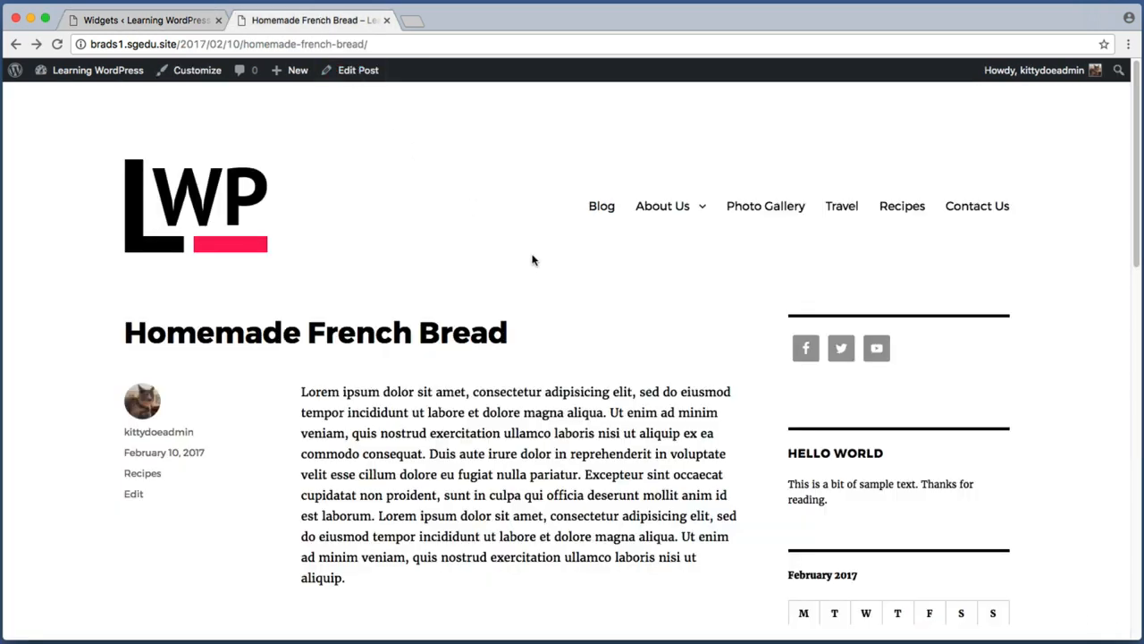
pyautogui.press('super+shift+4')
pyautogui.moveTo(769, 272); pyautogui.dragTo(1038, 604)
pyautogui.press('super+shift+4')
pyautogui.moveTo(99, 286); pyautogui.dragTo(748, 598)
pyautogui.press('super+shift+4')
pyautogui.moveTo(765, 288); pyautogui.dragTo(1046, 620)
pyautogui.press('super+shift+4')
pyautogui.moveTo(85, 284); pyautogui.dragTo(738, 599)
pyautogui.press('super+shift+4')
pyautogui.moveTo(740, 264); pyautogui.dragTo(1075, 563)
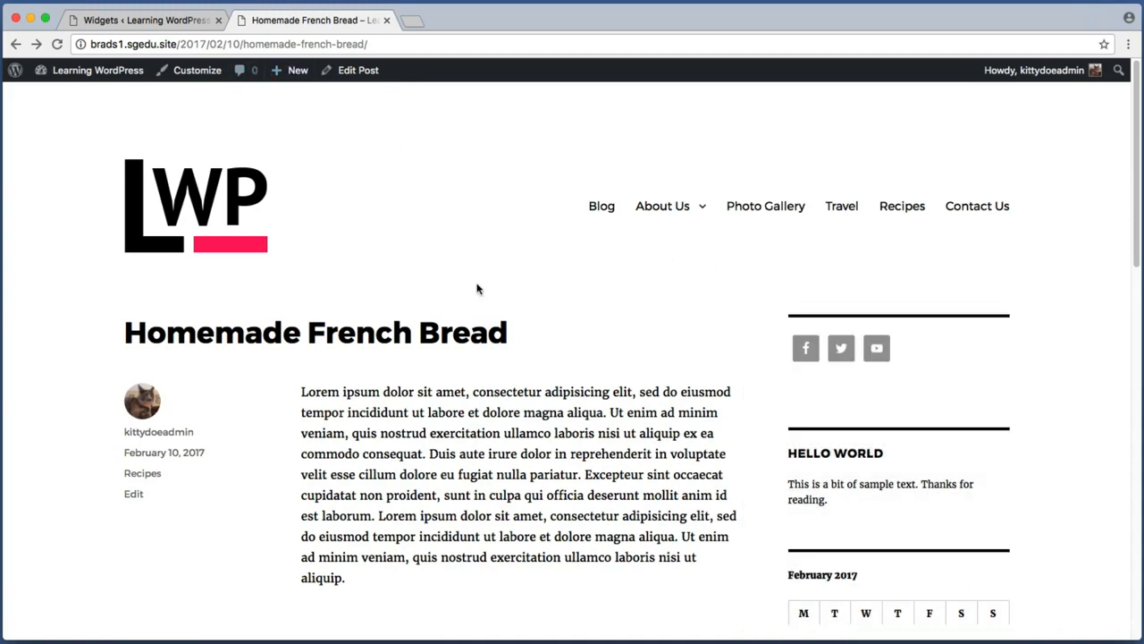
# Step: Return to the widgets screen and expand the Sidebar and its Simple Social Icons widget
pyautogui.click(139, 20)
pyautogui.click(616, 148)
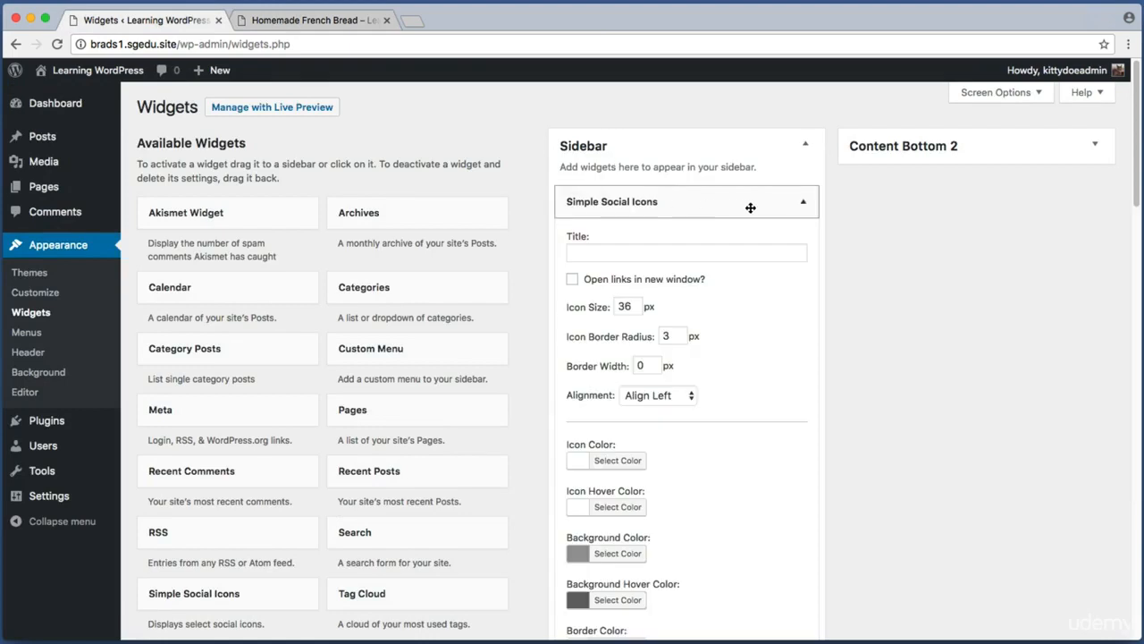
pyautogui.click(800, 203)
pyautogui.press('super+shift+4')
pyautogui.moveTo(533, 127); pyautogui.dragTo(848, 506)
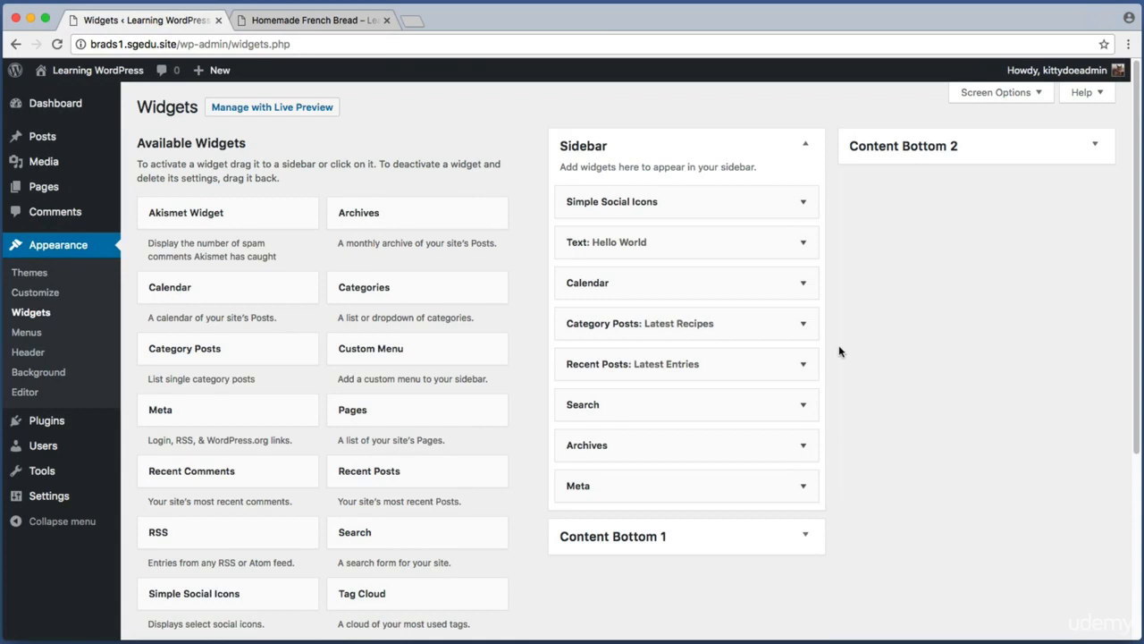
pyautogui.click(801, 204)
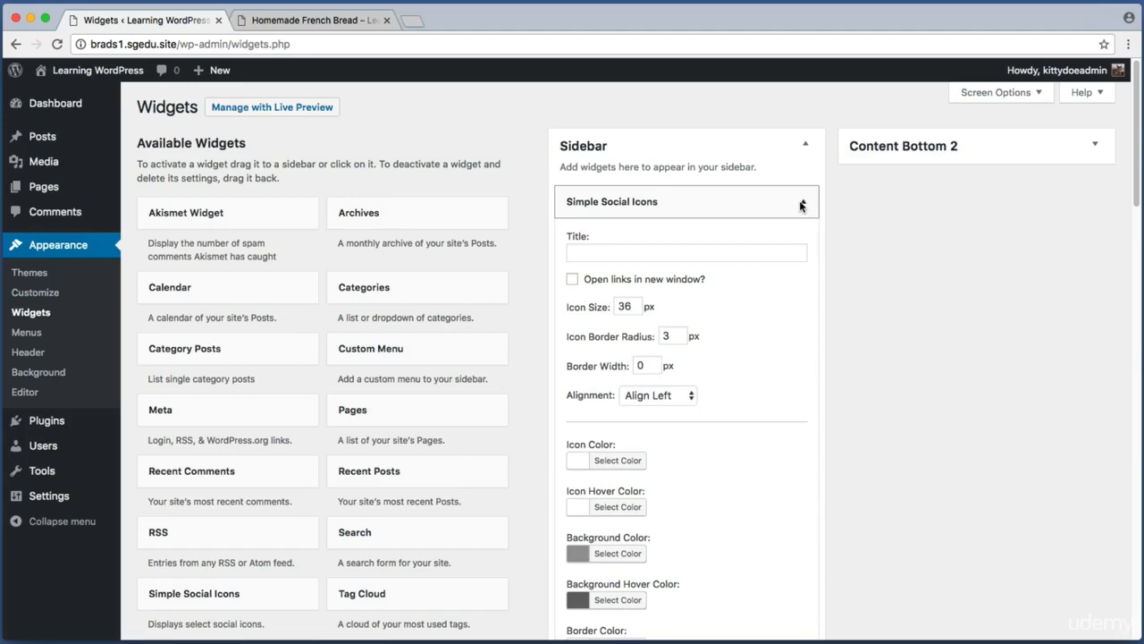
# Step: Delete the Simple Social Icons widget from the Sidebar
pyautogui.scroll(-20, 801, 204)
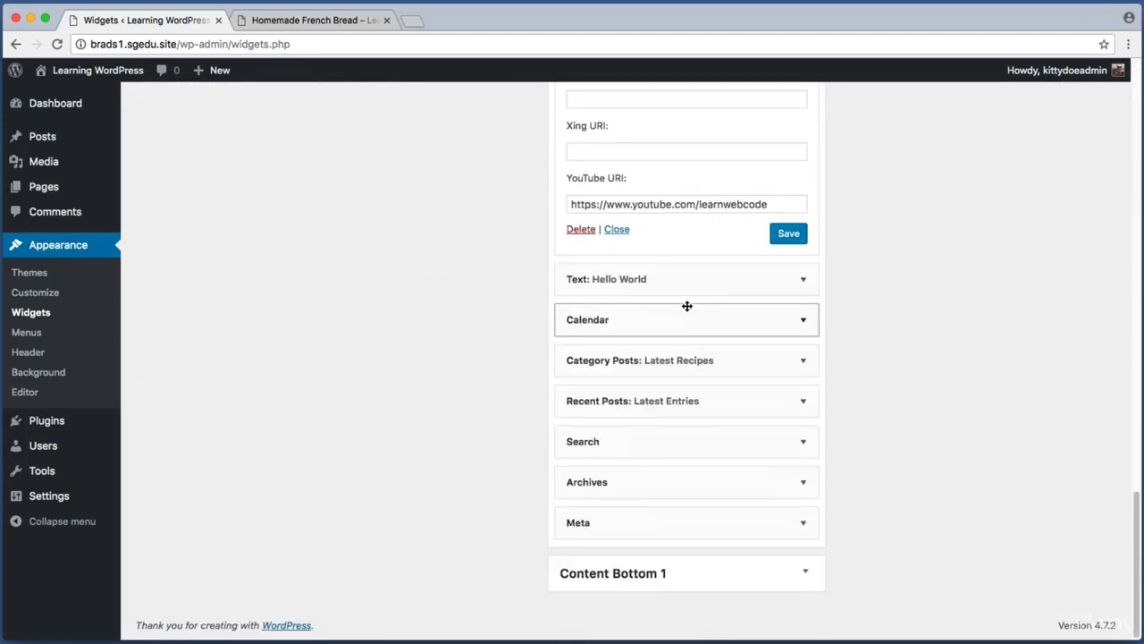
pyautogui.scroll(2, 687, 305)
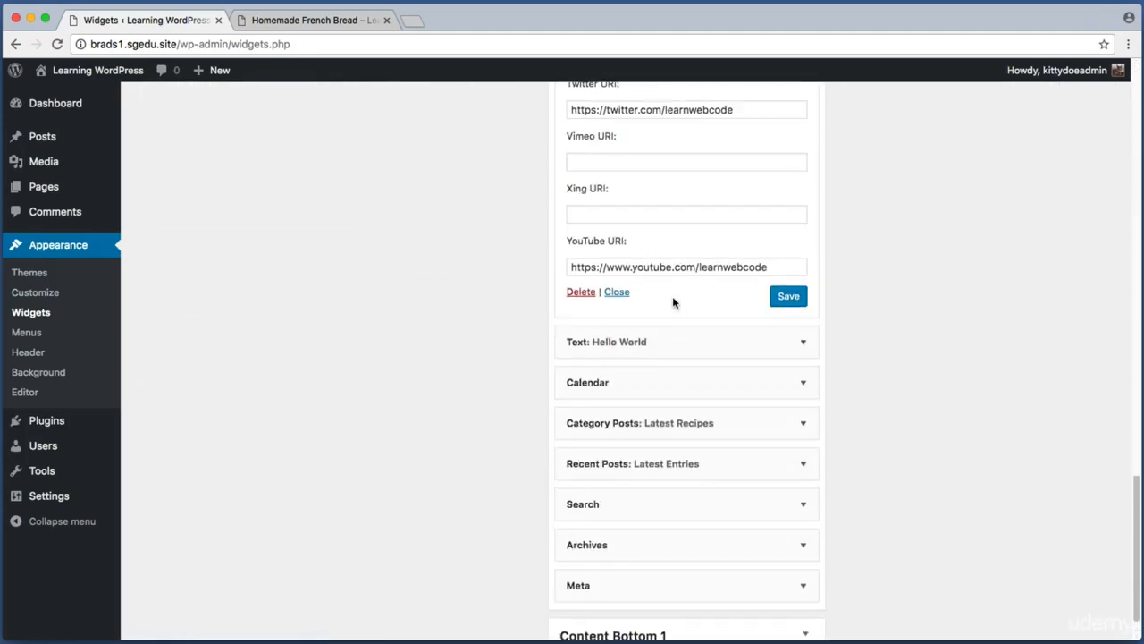
pyautogui.click(581, 291)
# Step: Open the Hello World text widget's settings in the Sidebar
pyautogui.scroll(5, 566, 179)
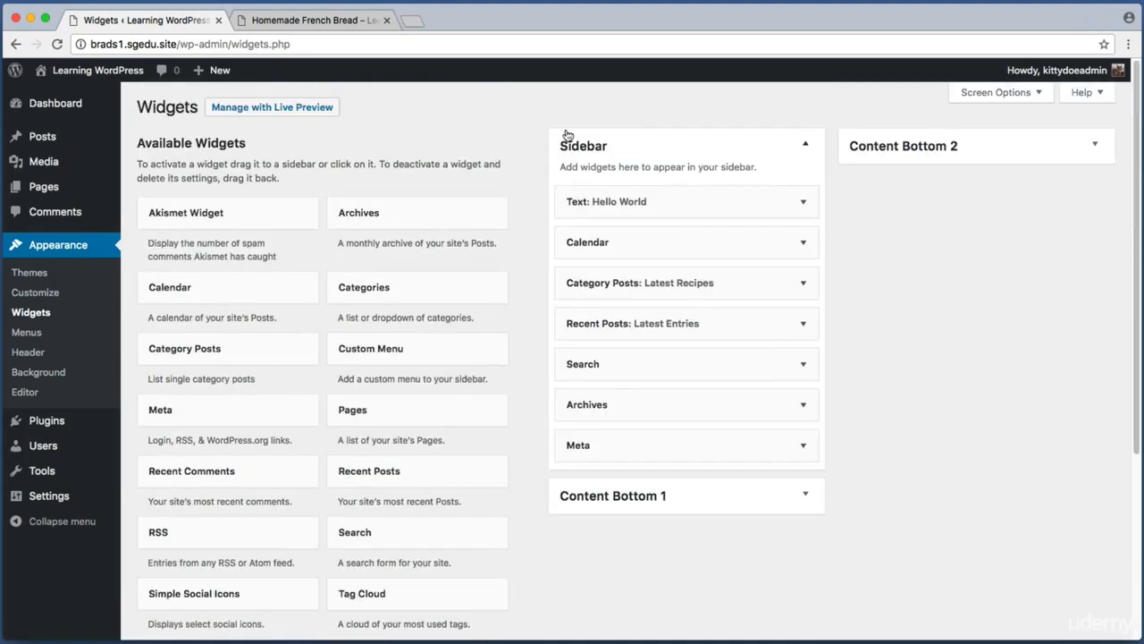
pyautogui.click(803, 202)
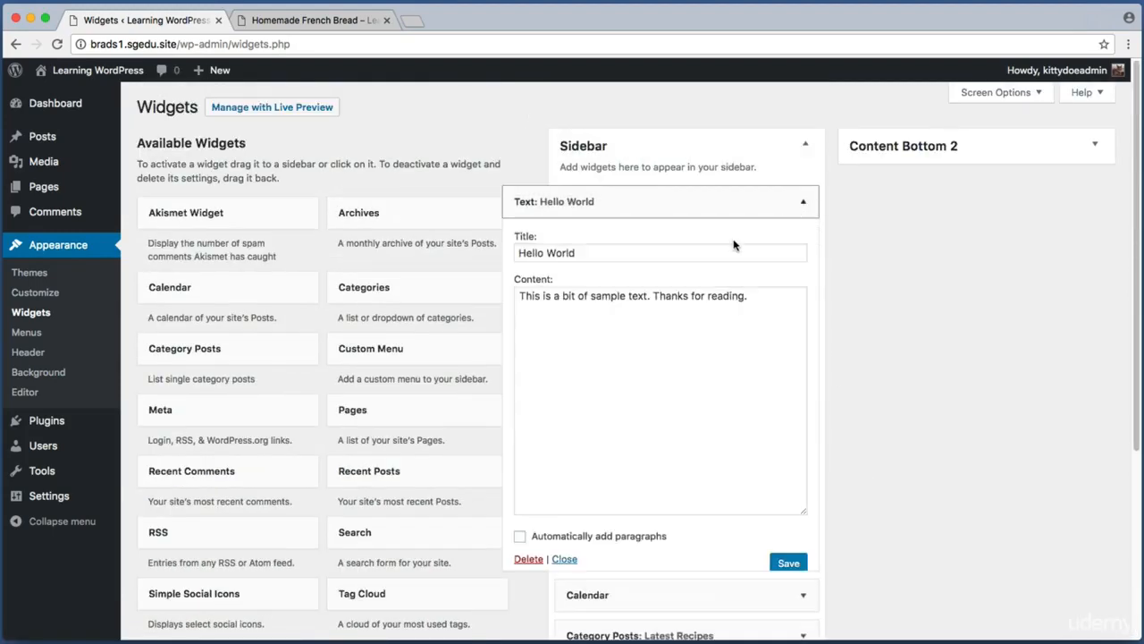
# Step: Delete the Hello World text widget from the Sidebar and capture a screenshot of the Sidebar area
pyautogui.click(528, 559)
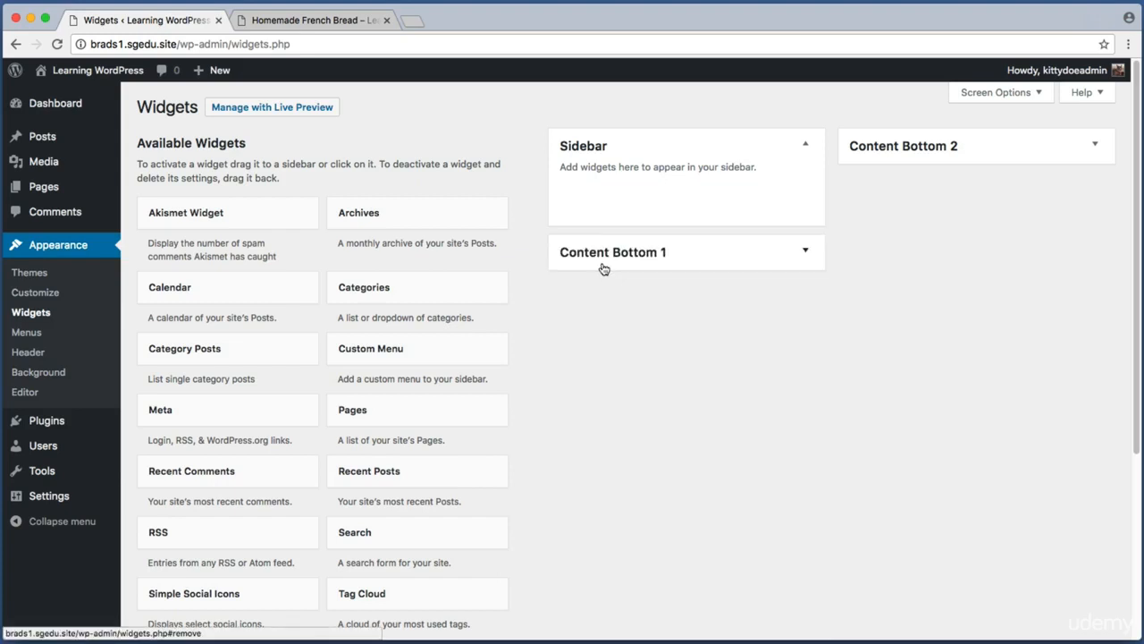
pyautogui.press('super+shift+4')
pyautogui.moveTo(540, 114); pyautogui.dragTo(831, 236)
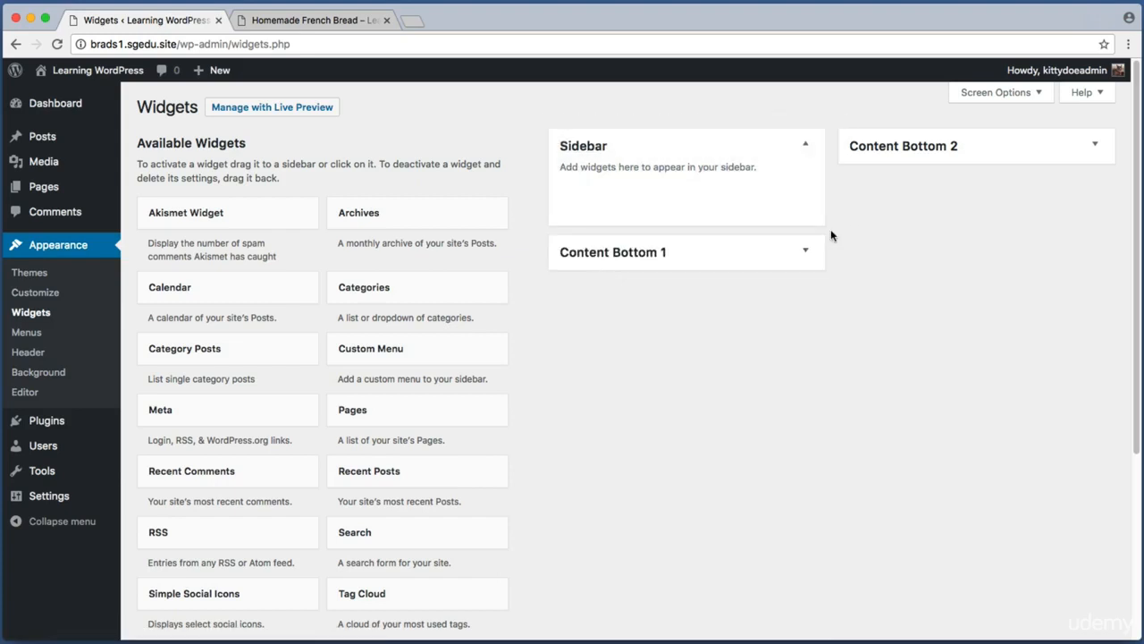
# Step: Switch to the live site tab, reload the Homemade French Bread post and capture screenshots of its layout
pyautogui.click(358, 20)
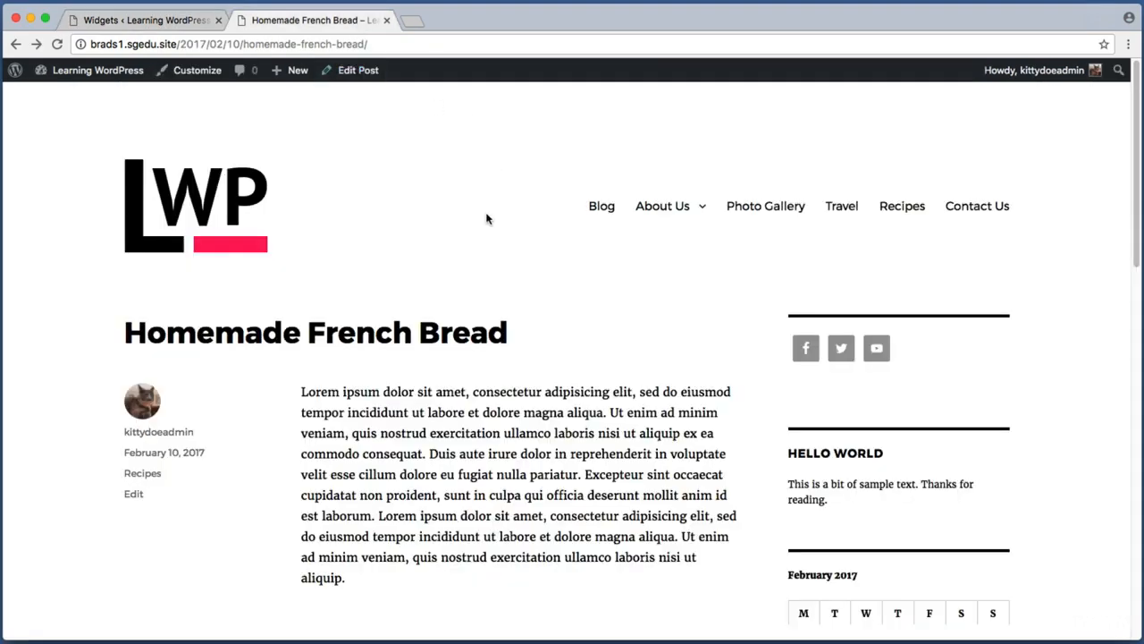
pyautogui.press('super+r')
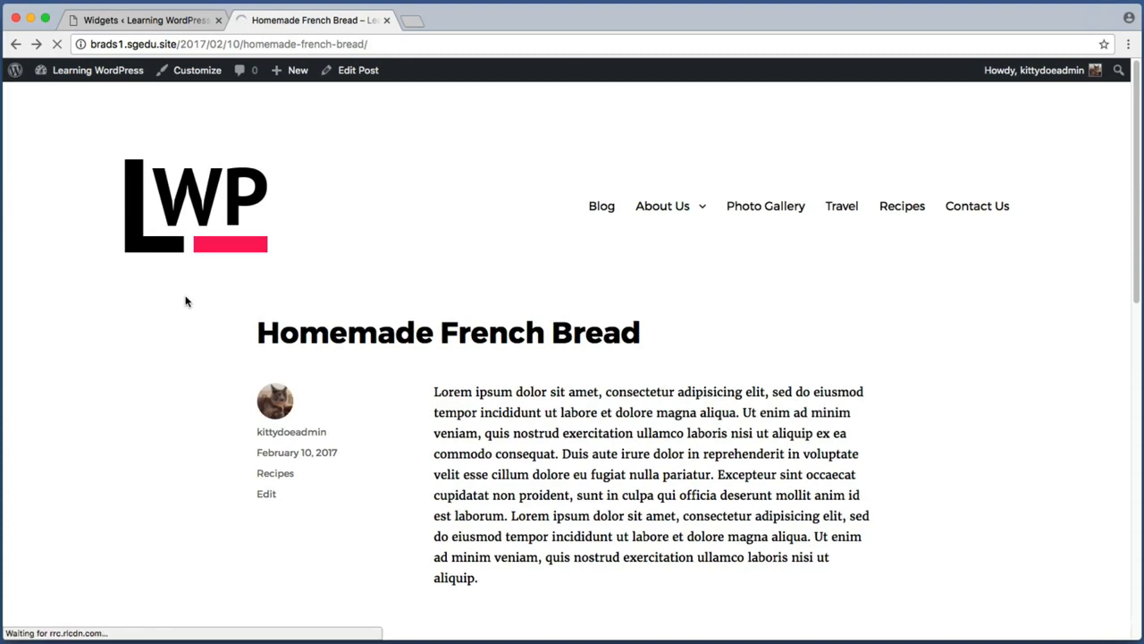
pyautogui.scroll(-2, 185, 301)
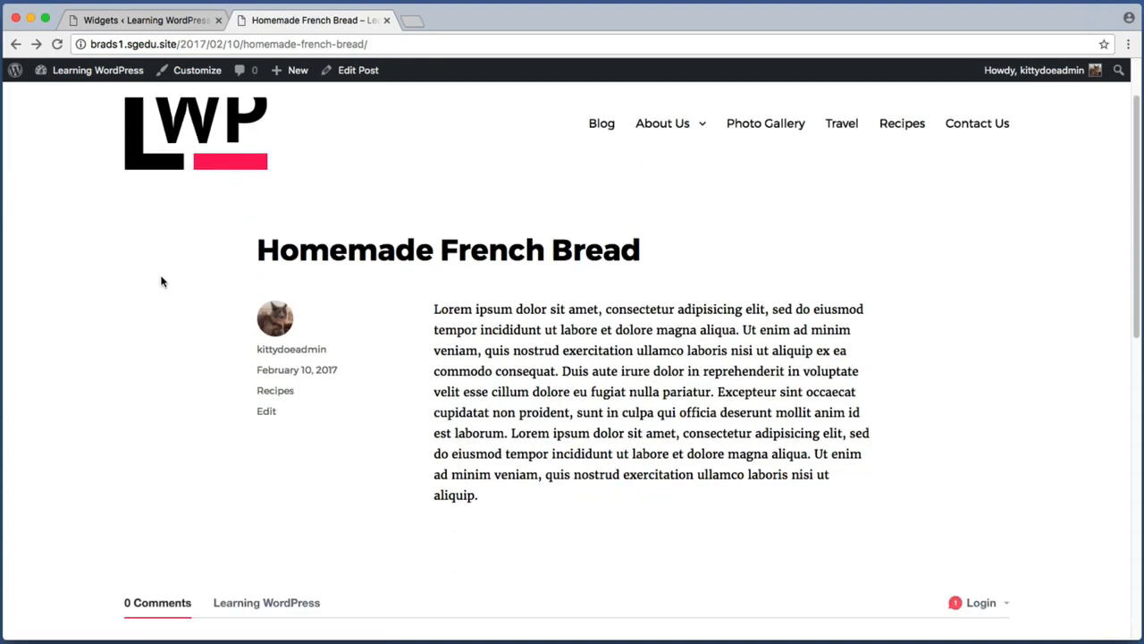
pyautogui.press('super+shift+4')
pyautogui.moveTo(84, 202); pyautogui.dragTo(1058, 508)
pyautogui.scroll(2, 1062, 509)
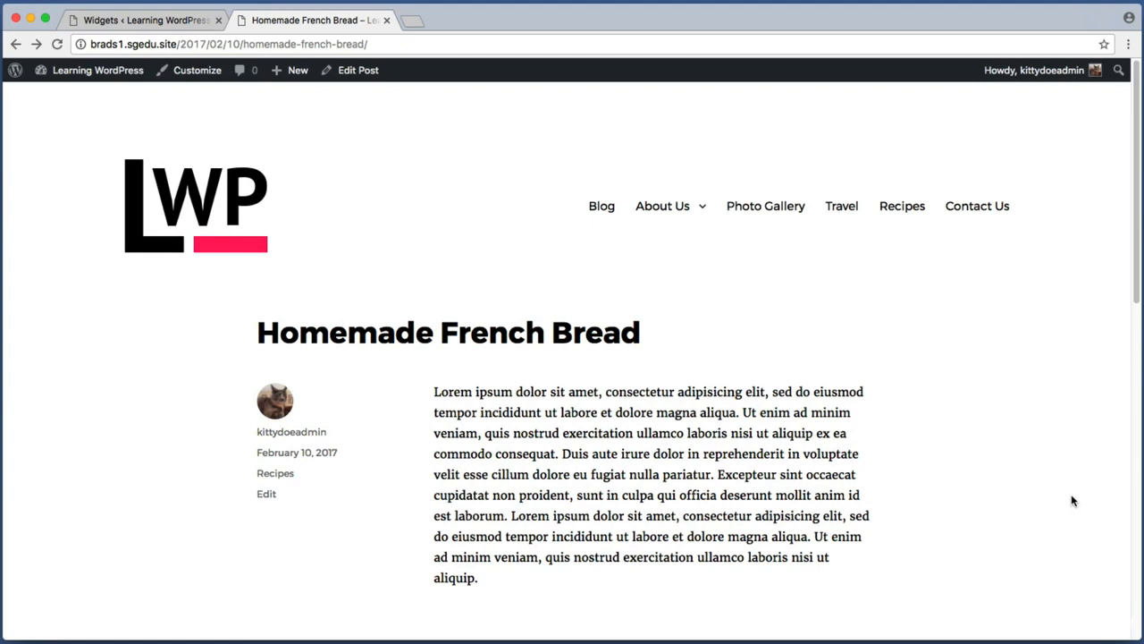
pyautogui.click(141, 18)
pyautogui.press('super+shift+4')
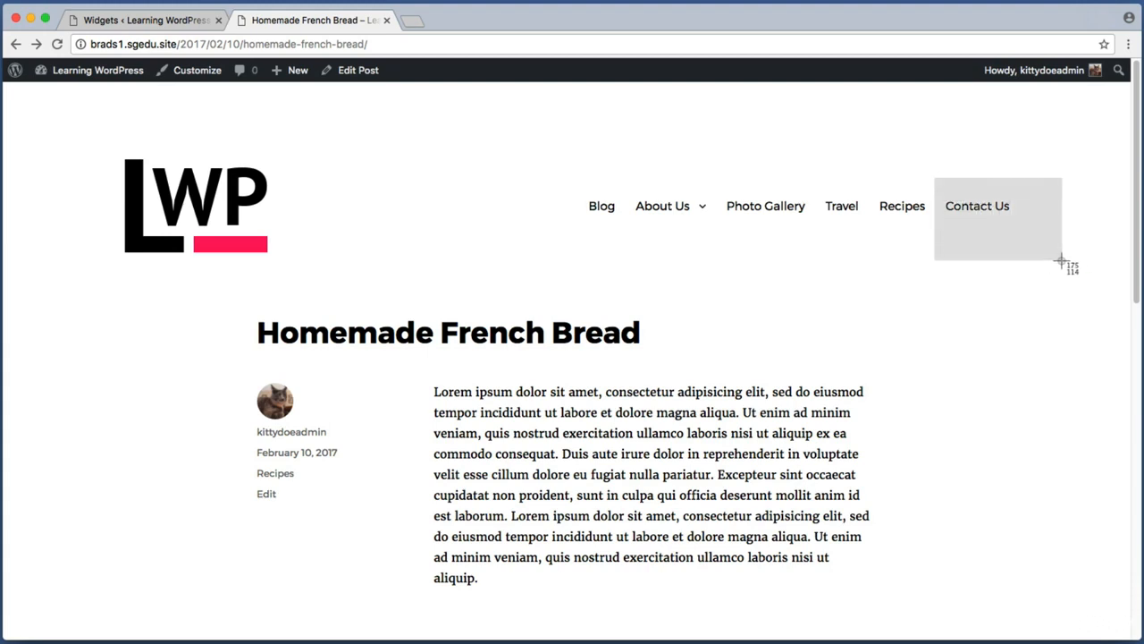